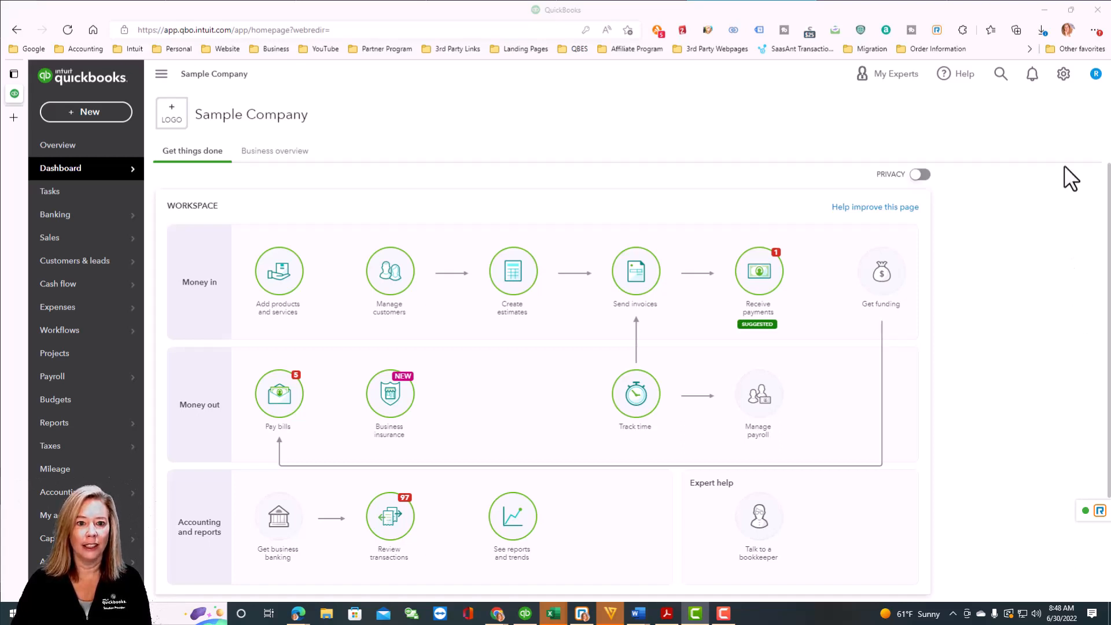
Add the blue globe image as the company logo in the company name section of the account settings.
left_click(1063, 75)
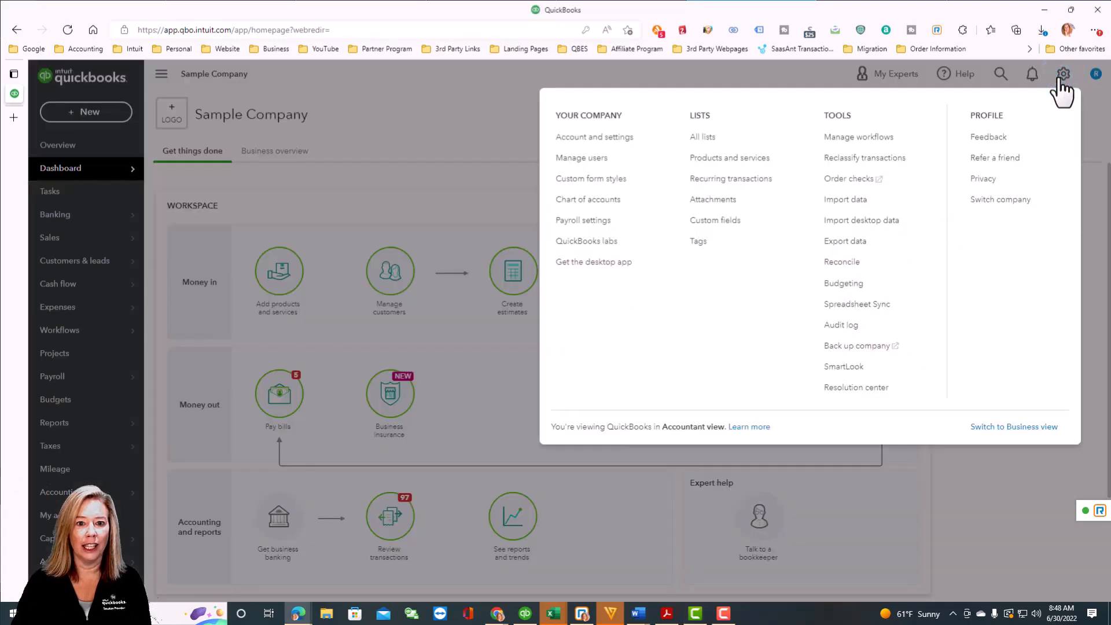
left_click(642, 140)
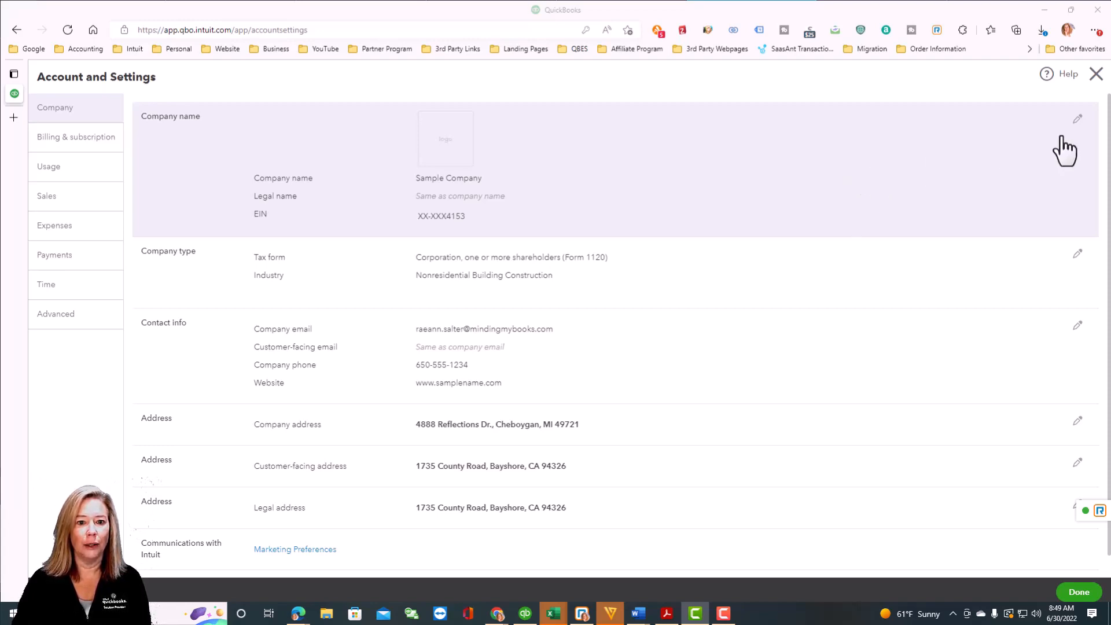
left_click(640, 168)
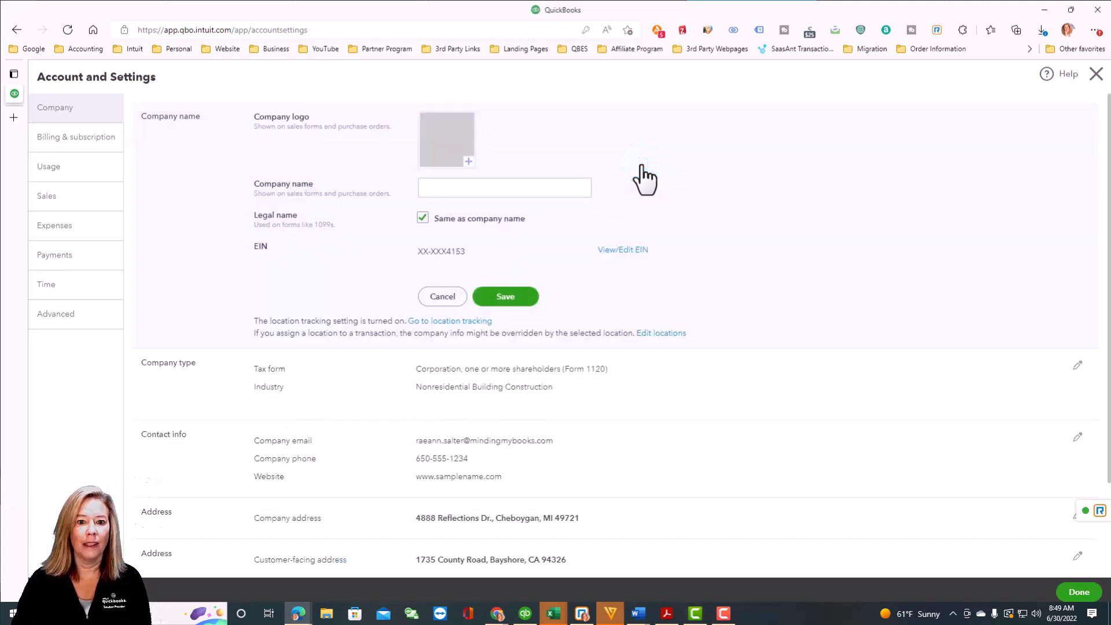
left_click(469, 166)
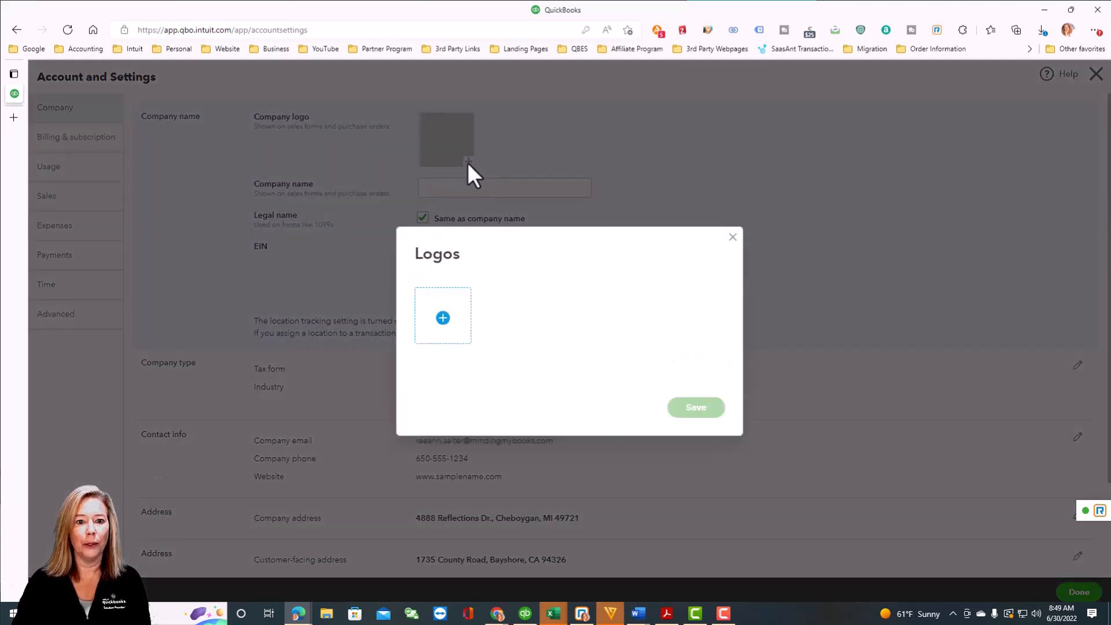
left_click(441, 320)
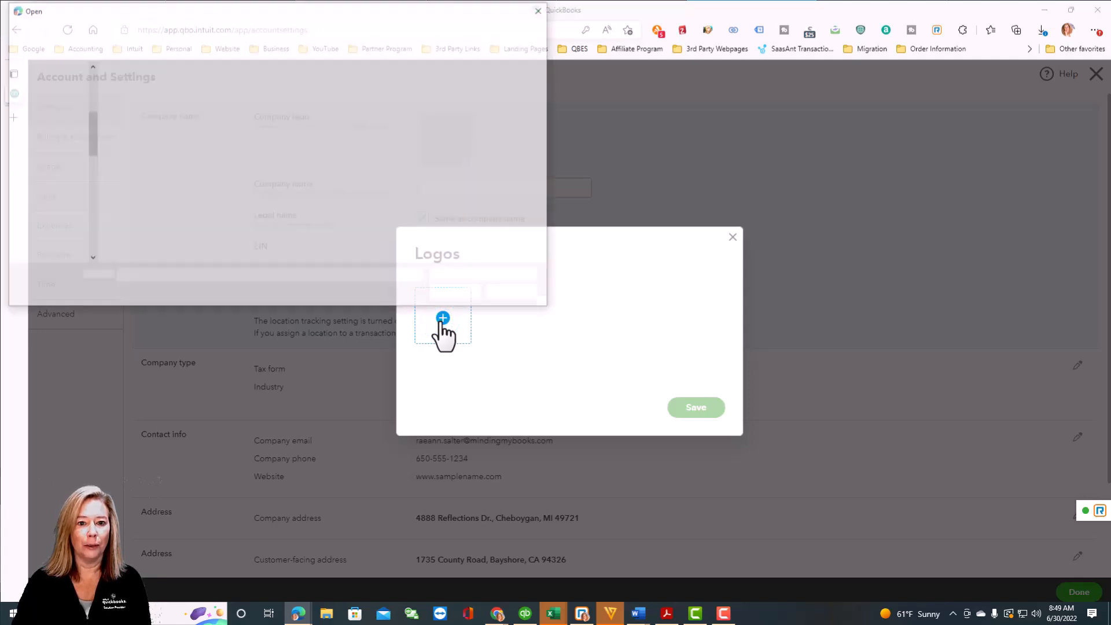
double_click(129, 99)
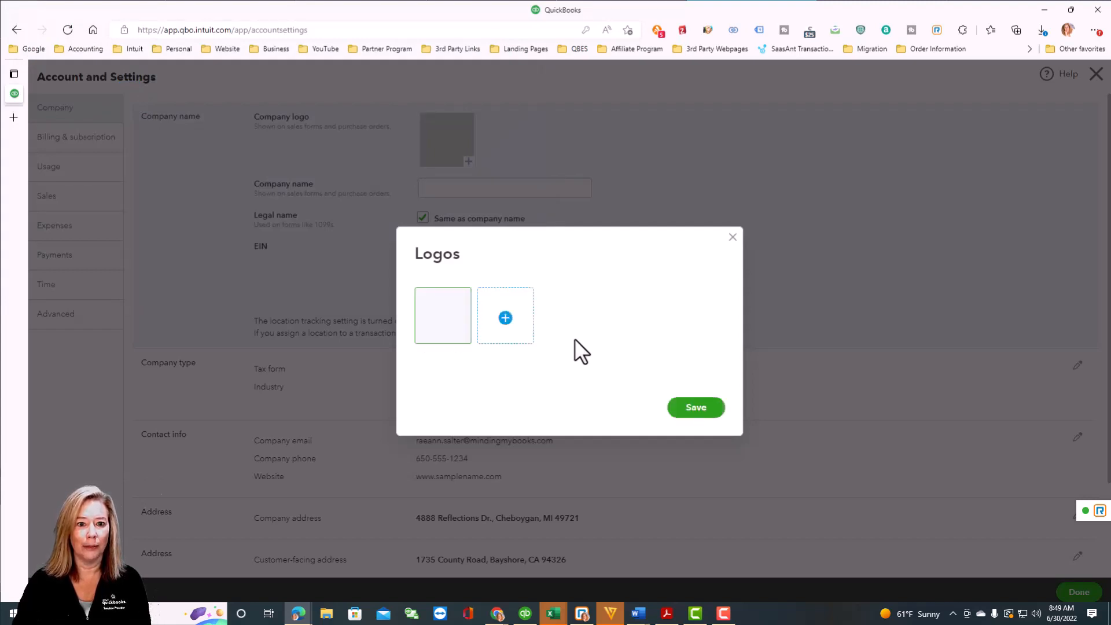
left_click(681, 412)
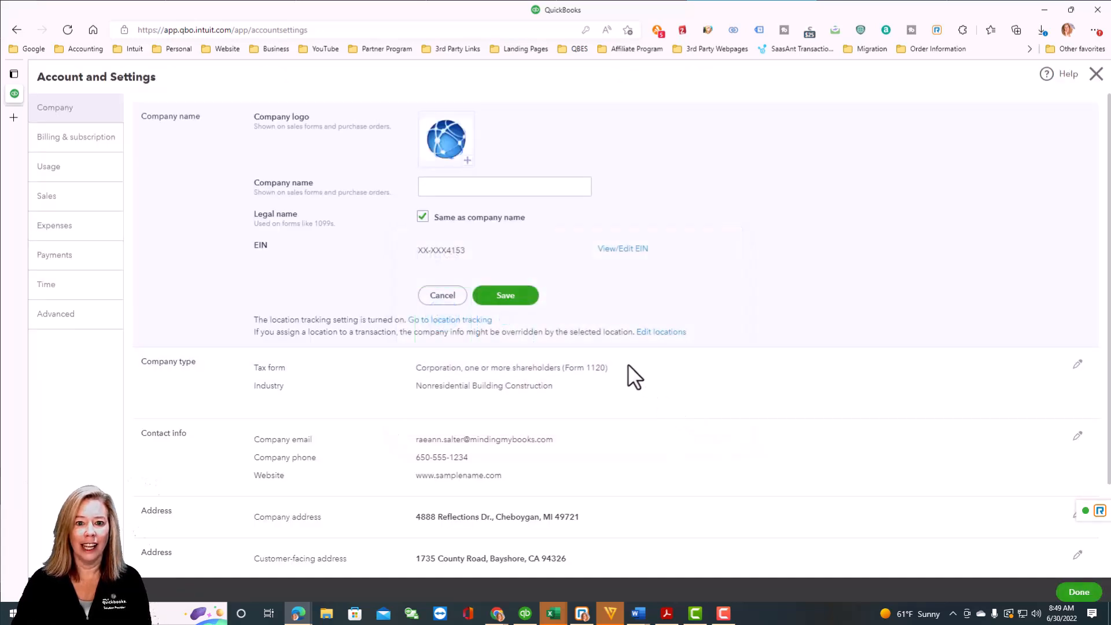
Try entering Sample Company as the company name and a separate legal name, closing the section without saving and dismissing the browser's password prompt.
left_click(431, 185)
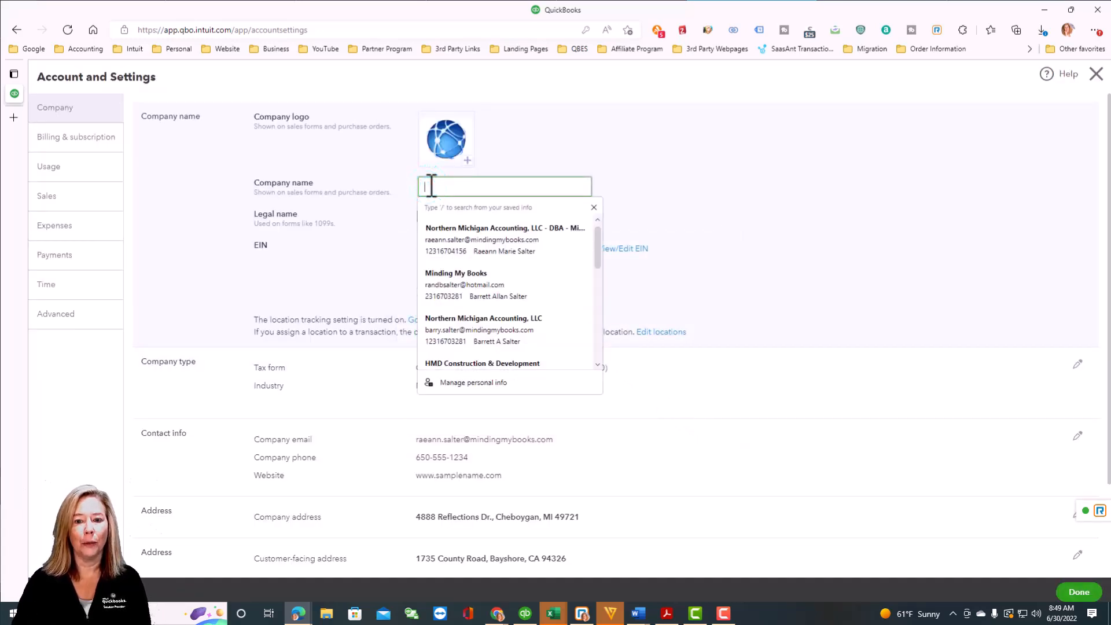
type("Sampl")
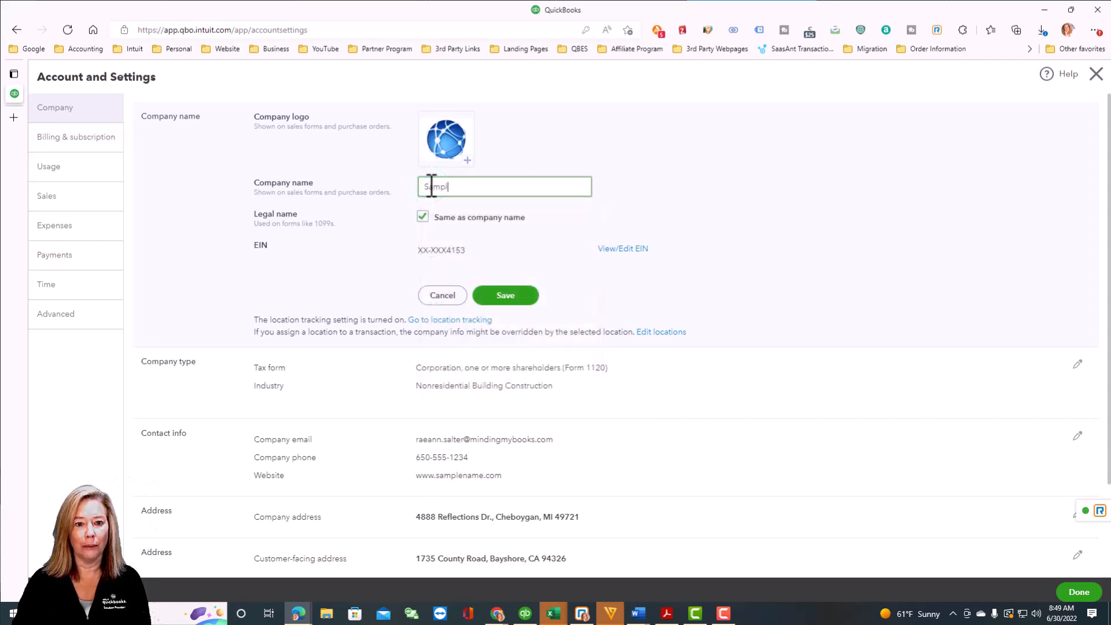
type("e Company")
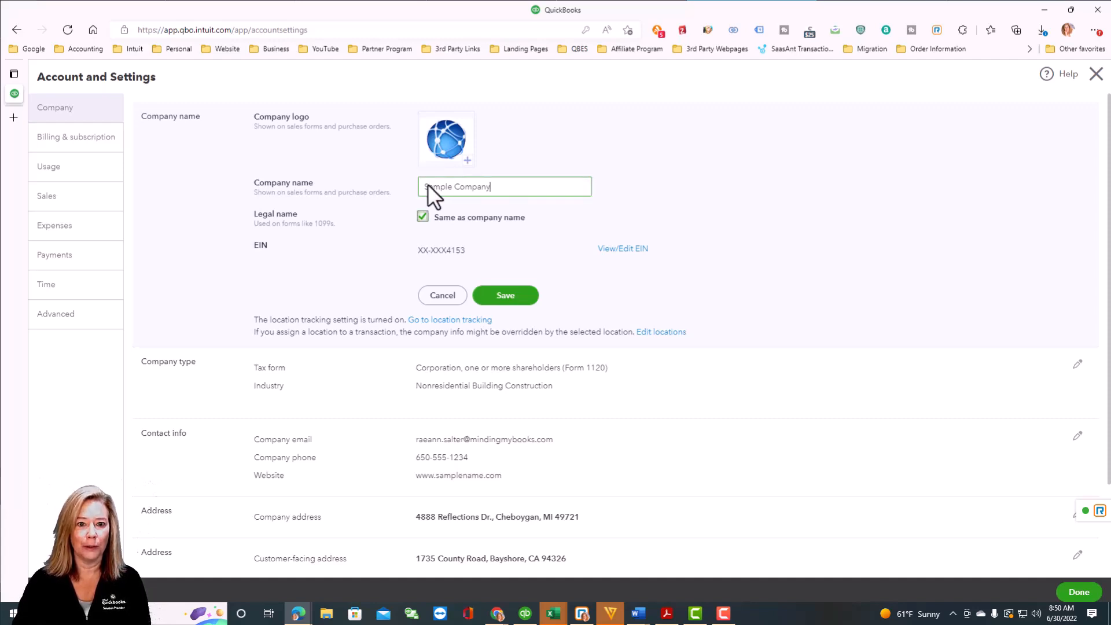
left_click(422, 218)
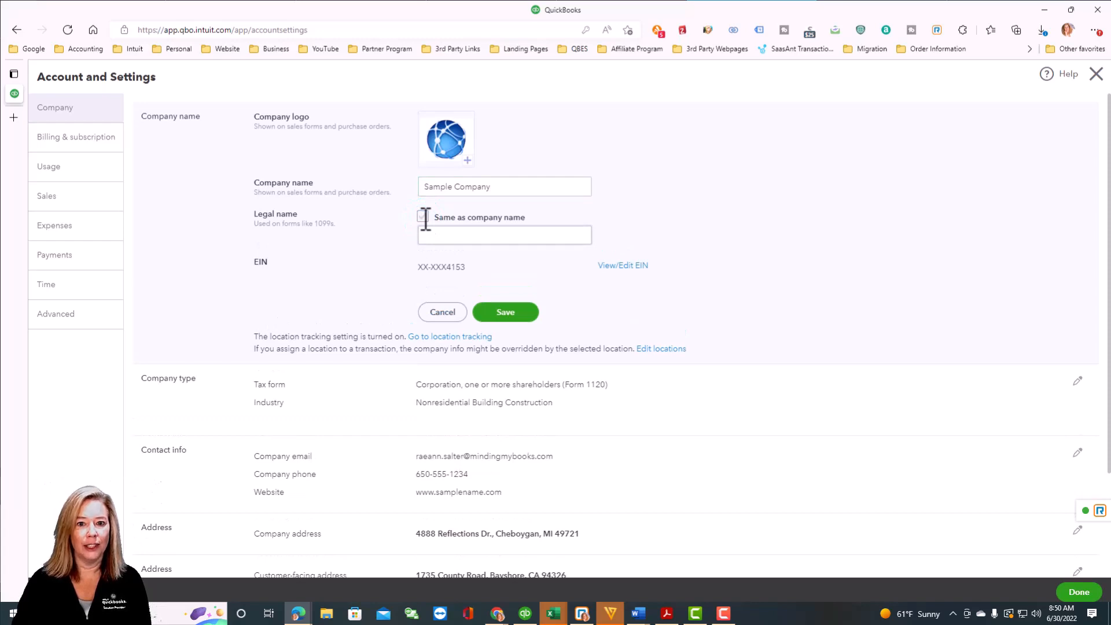
left_click(427, 235)
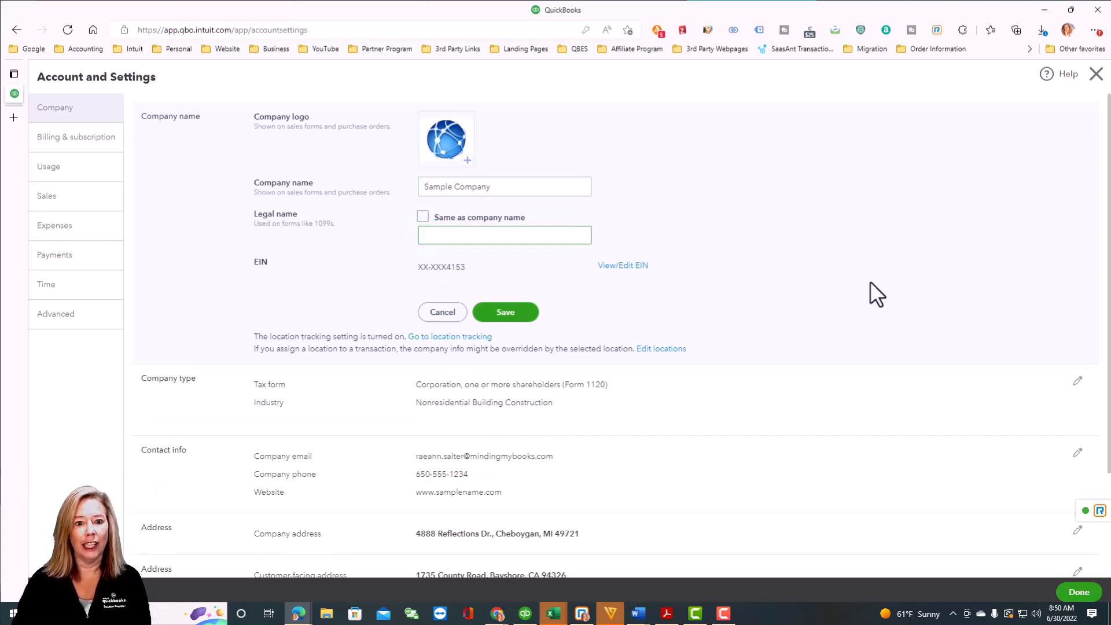
left_click(423, 217)
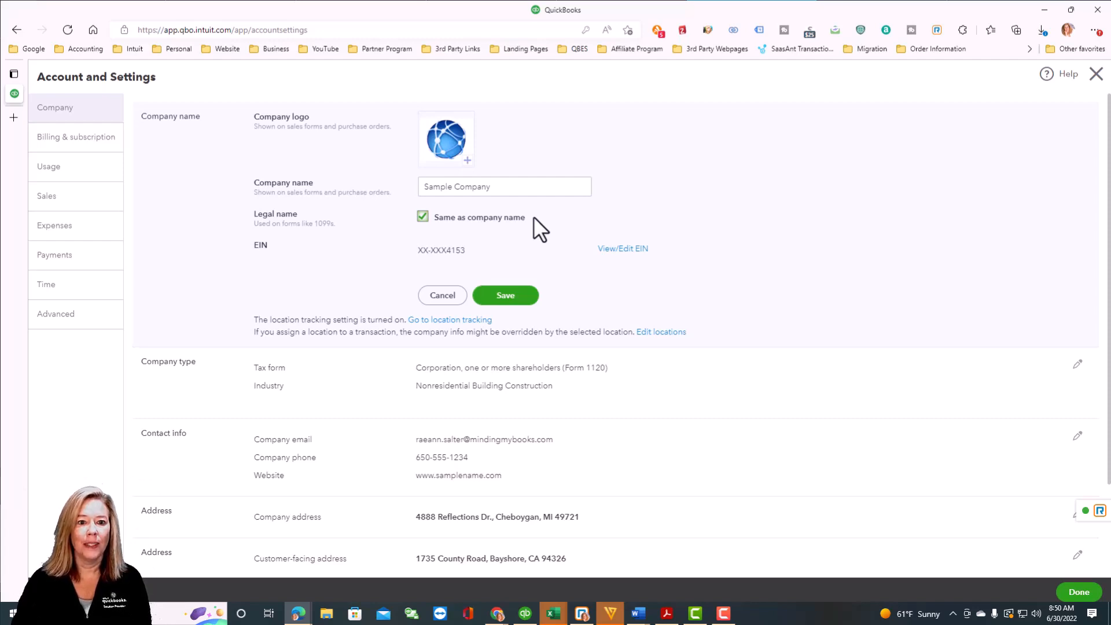
left_click(441, 295)
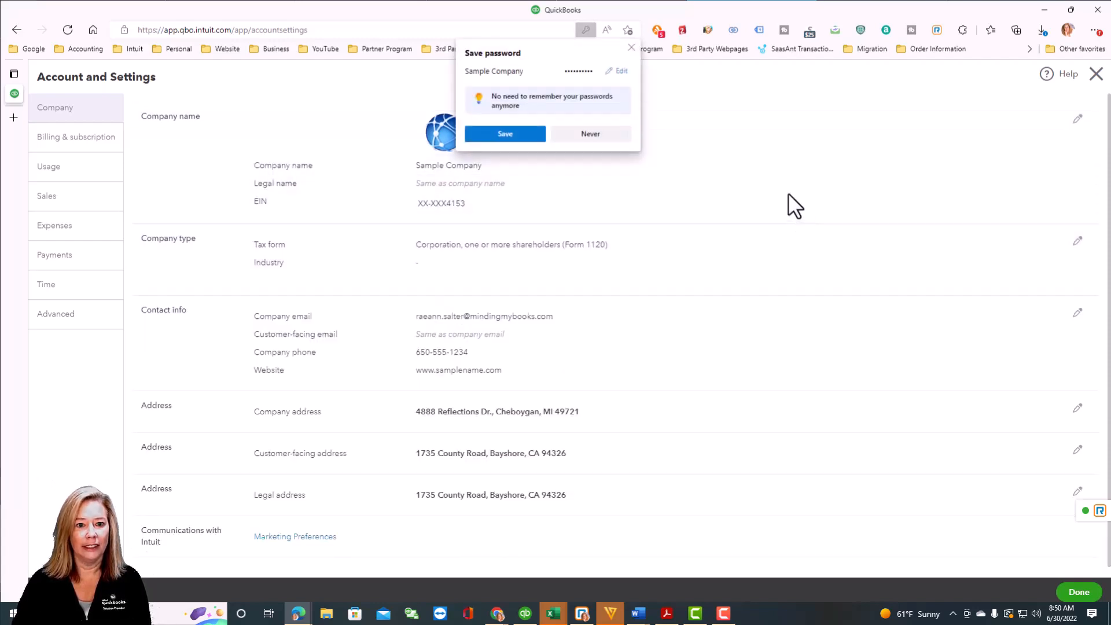
left_click(631, 48)
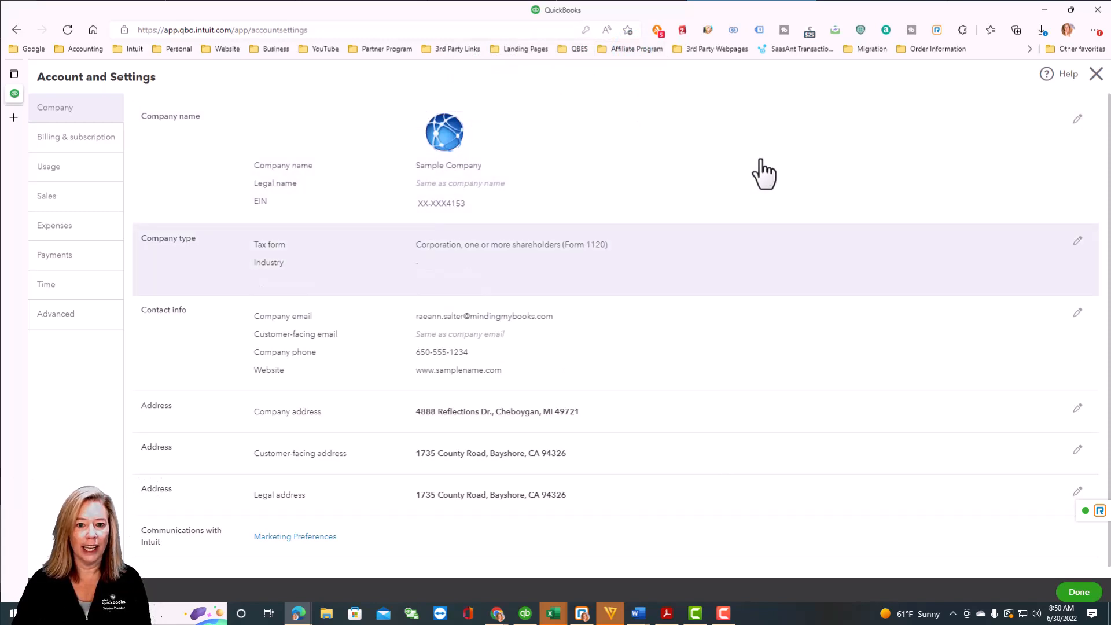
Review the tax form choices and the industry field in the company type settings, closing the section without saving.
left_click(736, 263)
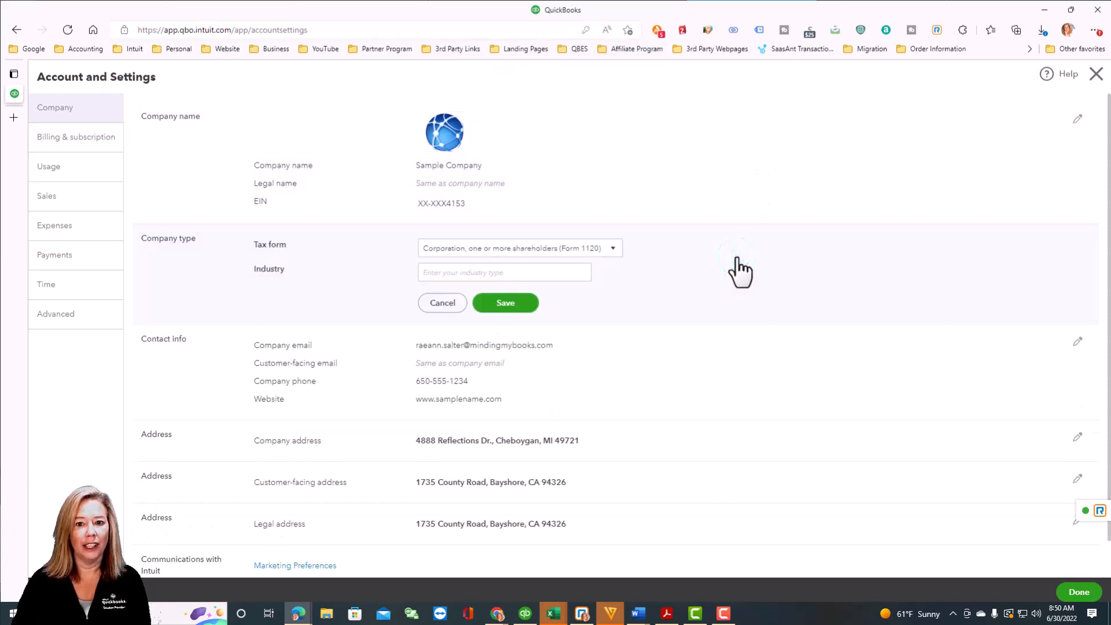
left_click(611, 249)
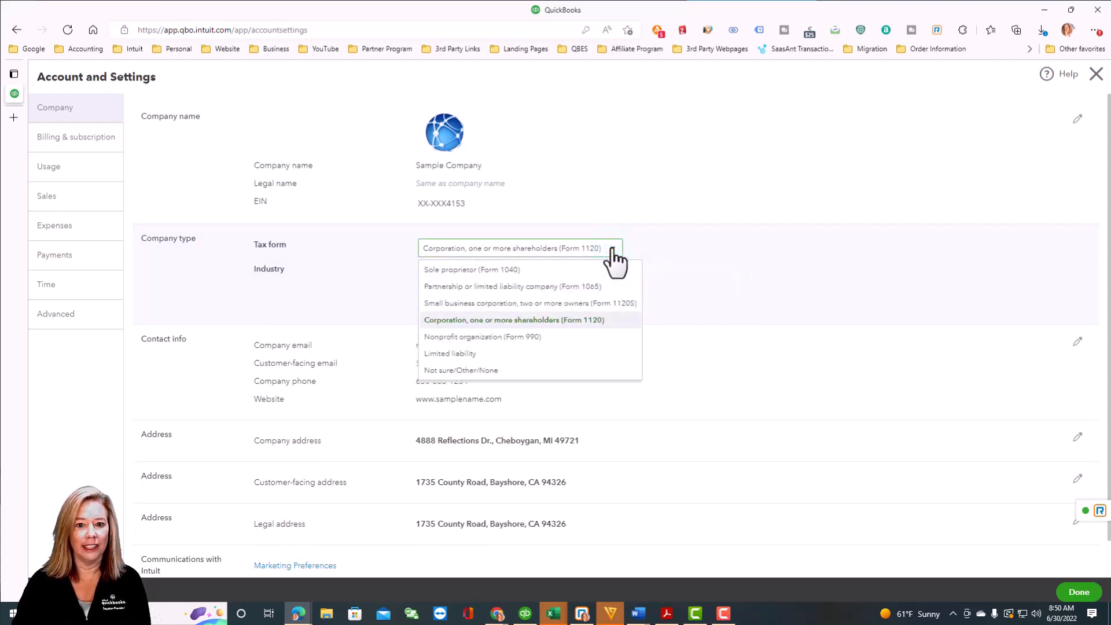
left_click(612, 249)
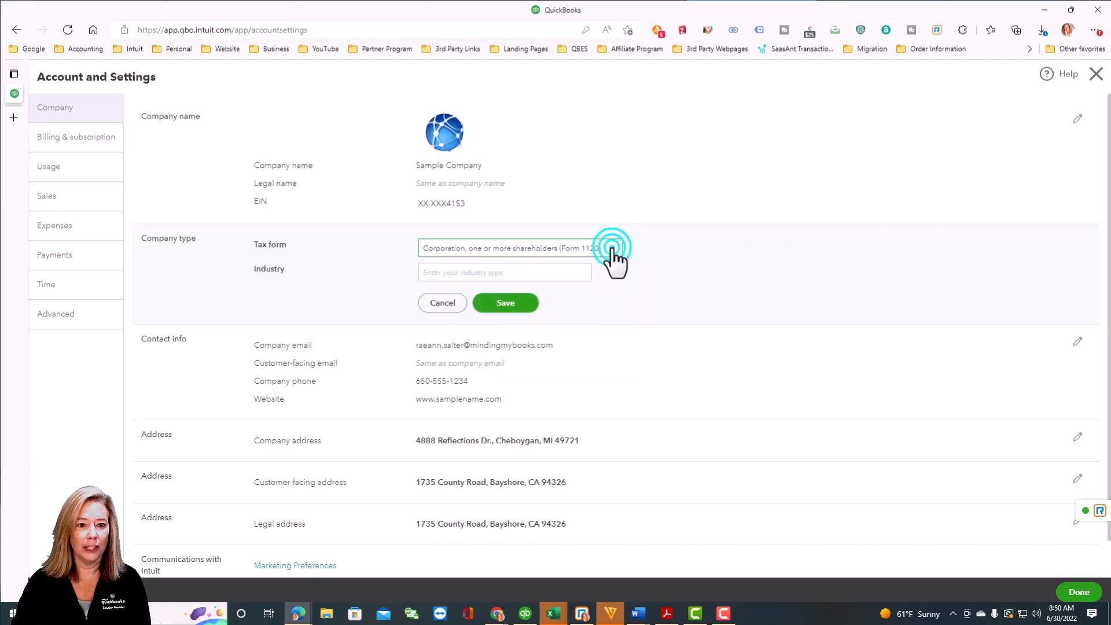
left_click(547, 272)
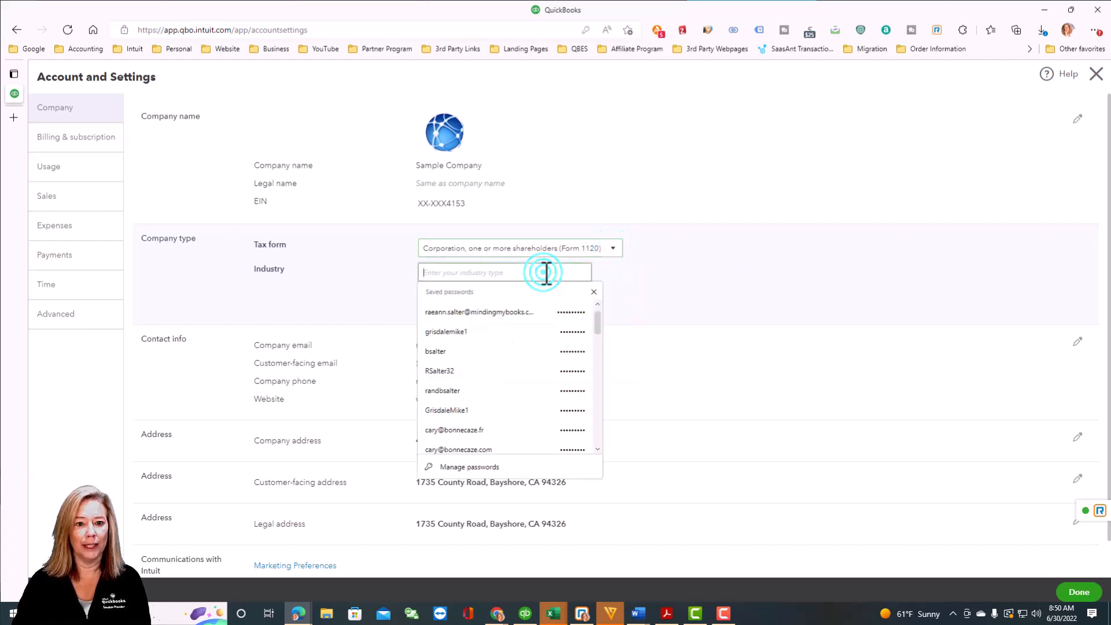
left_click(704, 273)
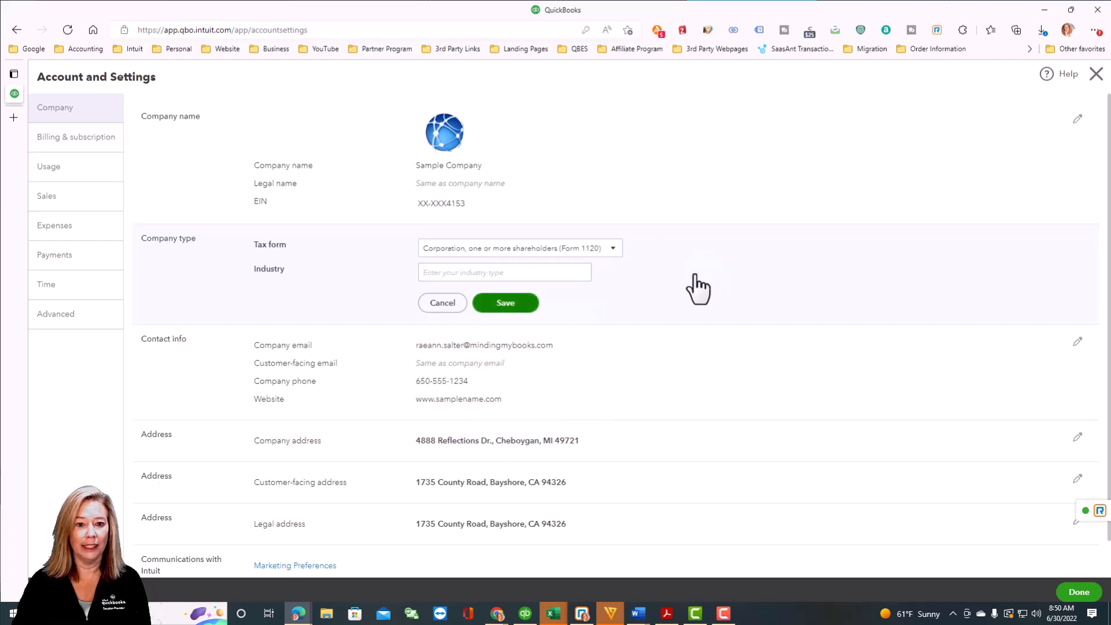
left_click(442, 303)
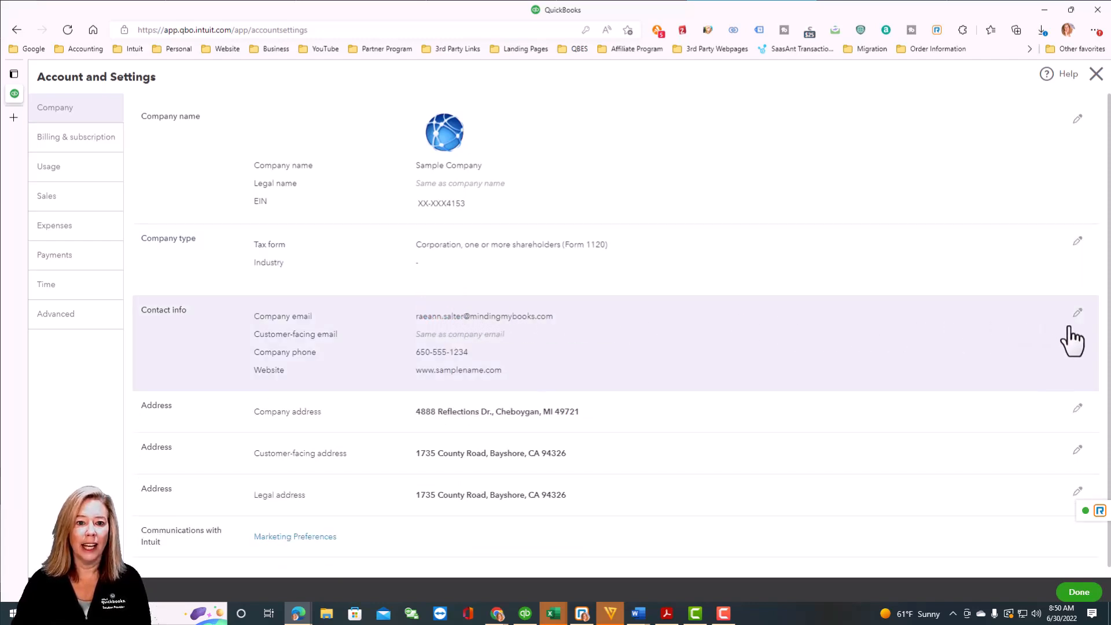
Review the company contact info and the option for a separate customer-facing email, closing the section without saving.
left_click(689, 365)
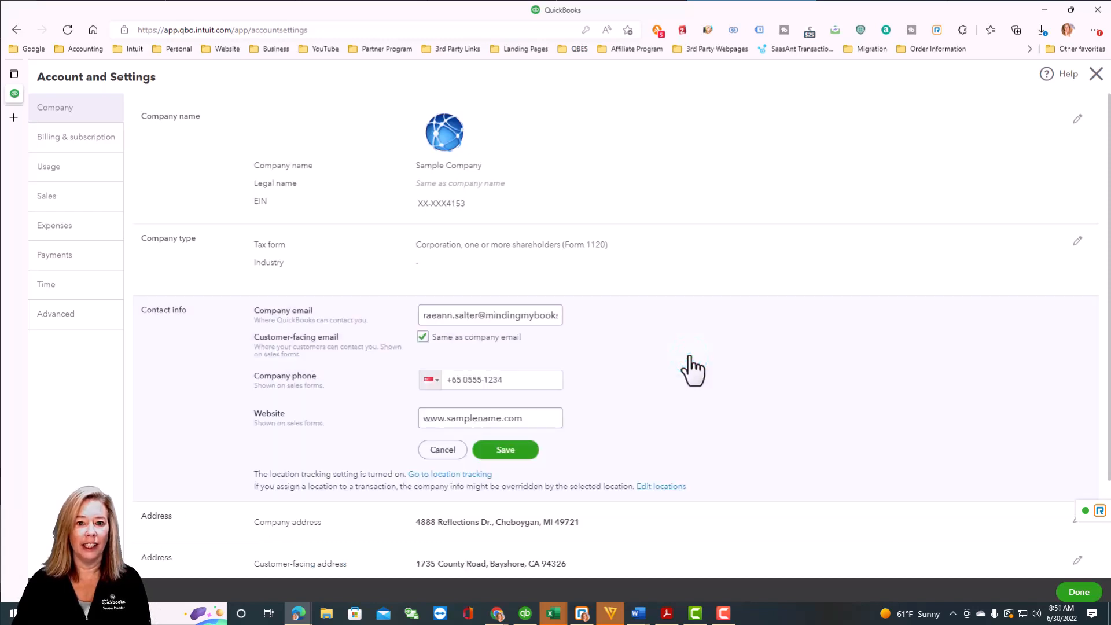
scroll(689, 356, "down", 2)
scroll(689, 357, "down", 1)
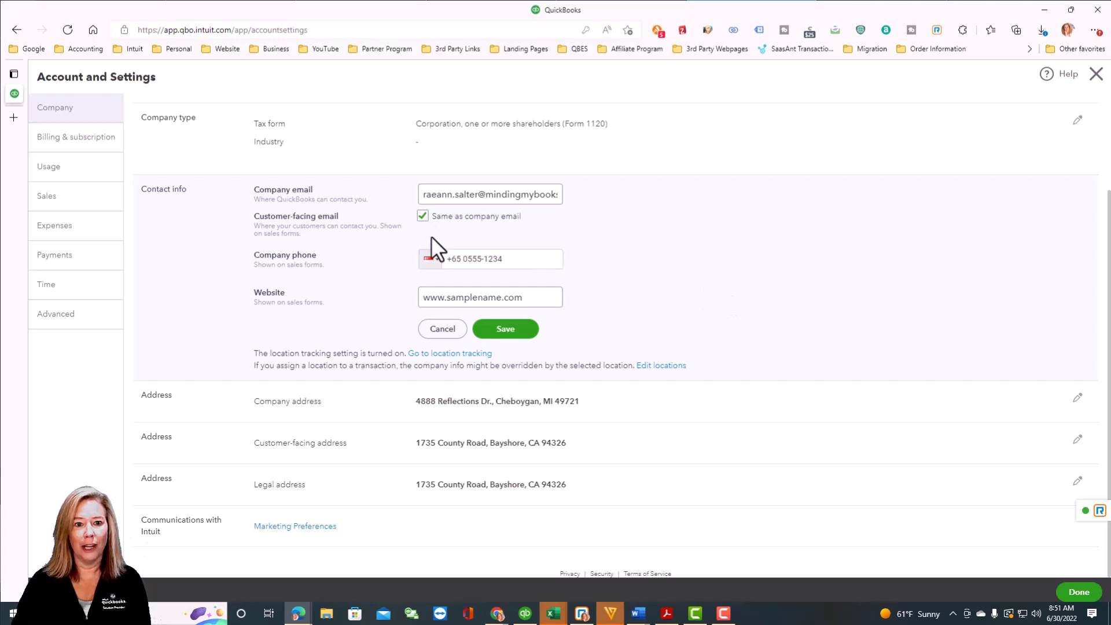
left_click(423, 216)
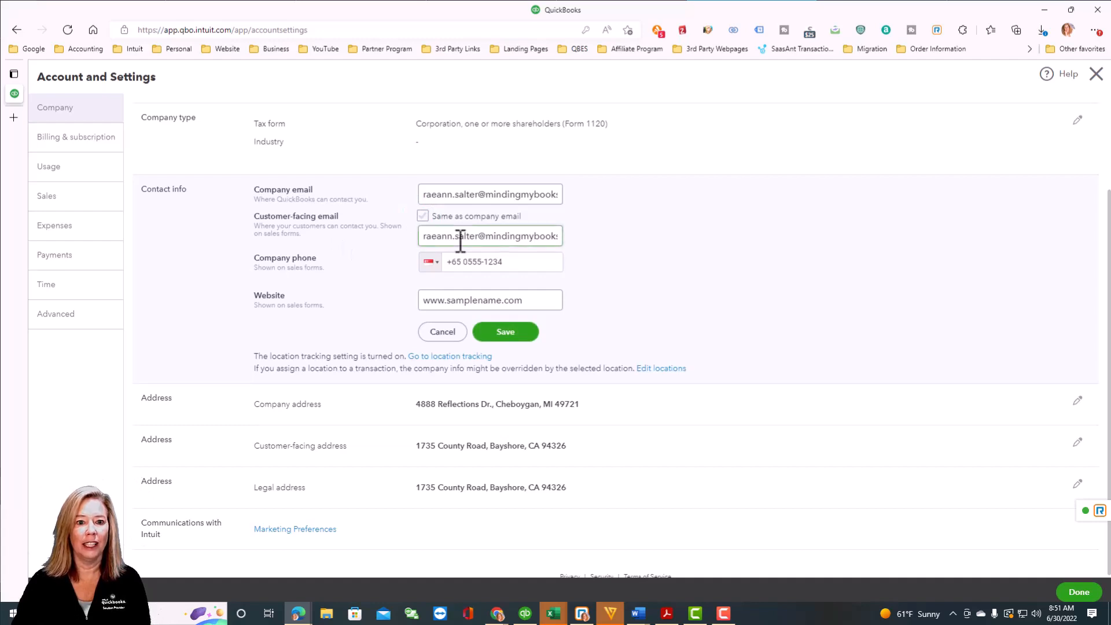
left_click(422, 215)
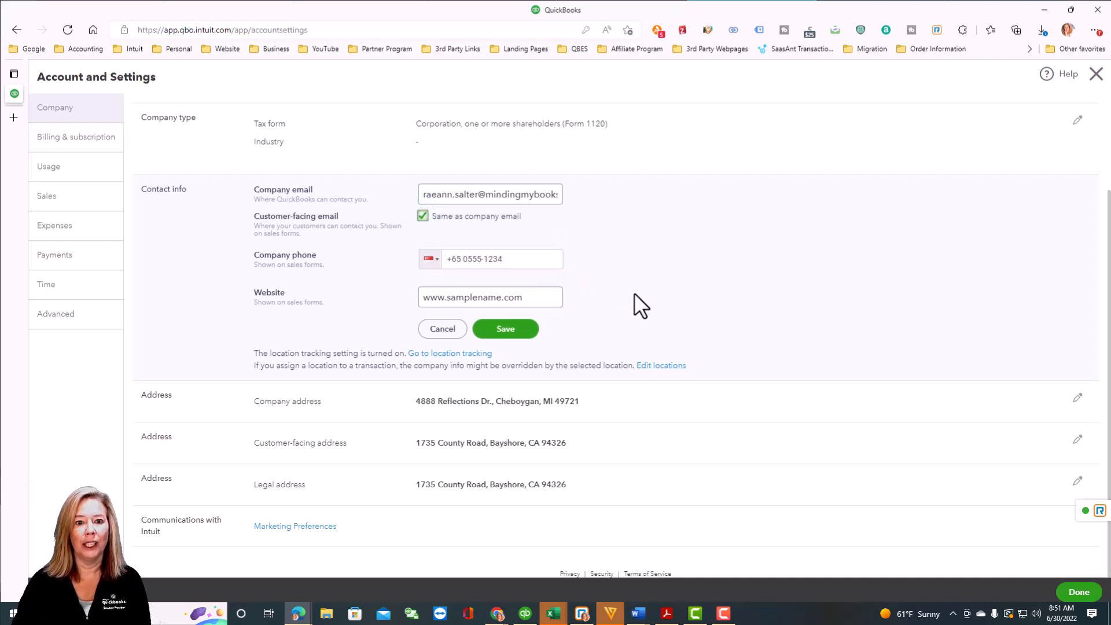
left_click(442, 331)
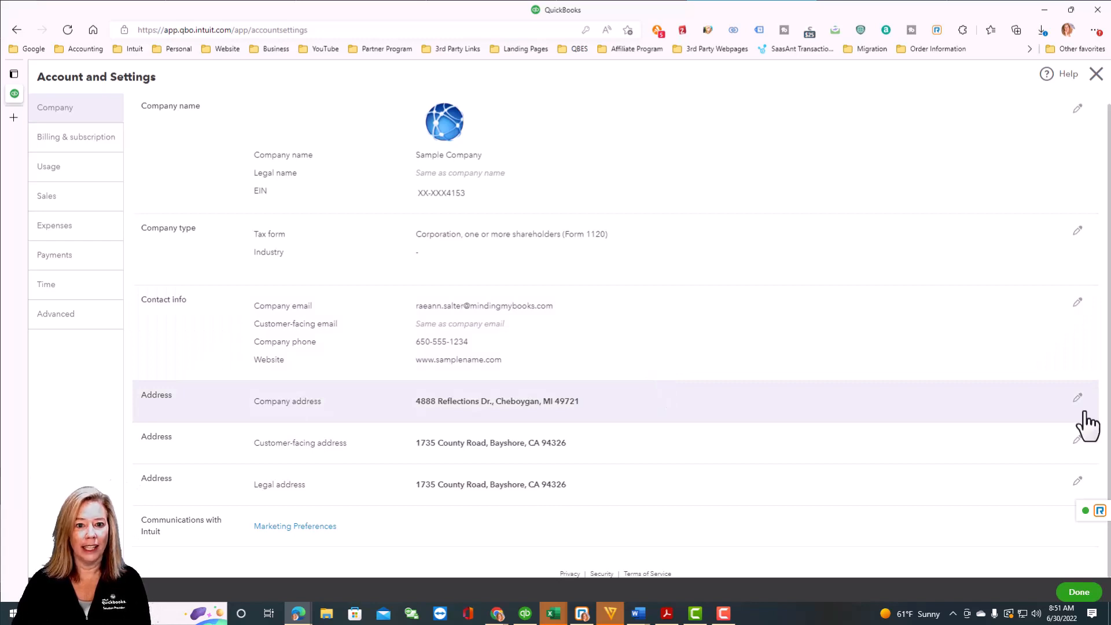
Examine the company, customer-facing and legal address settings one after another, and the section on communications with Intuit.
left_click(902, 412)
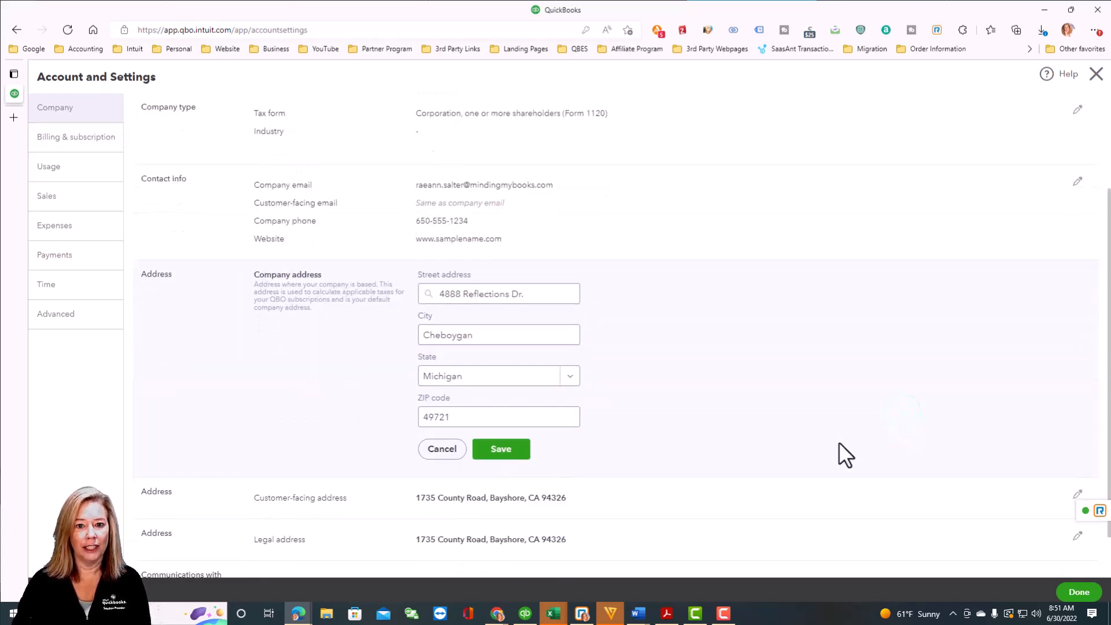
scroll(838, 442, "down", 1)
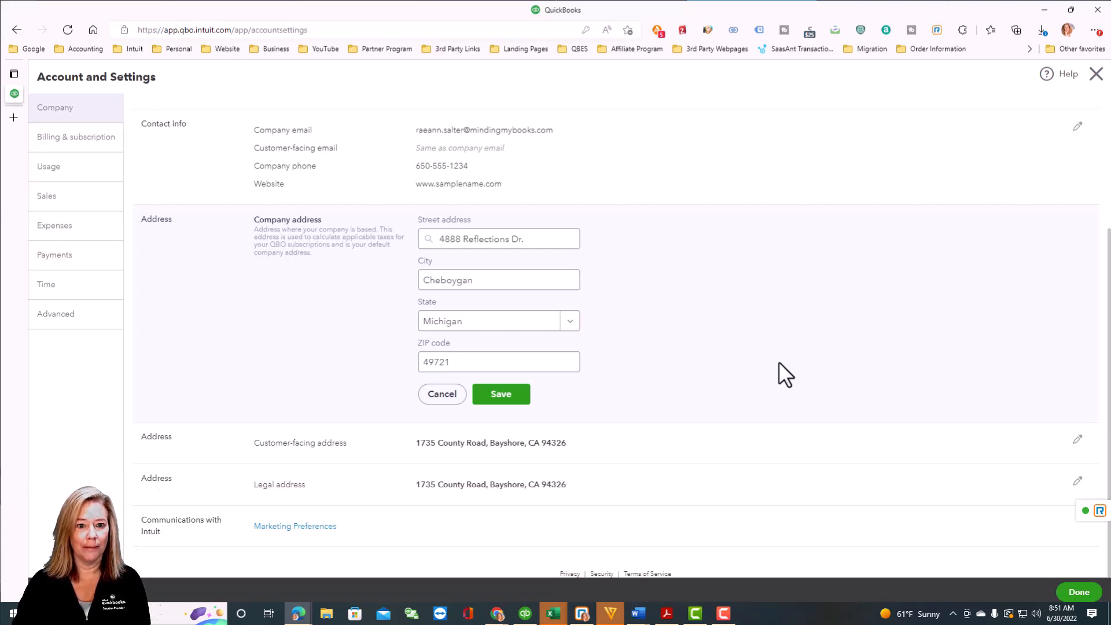
left_click(756, 443)
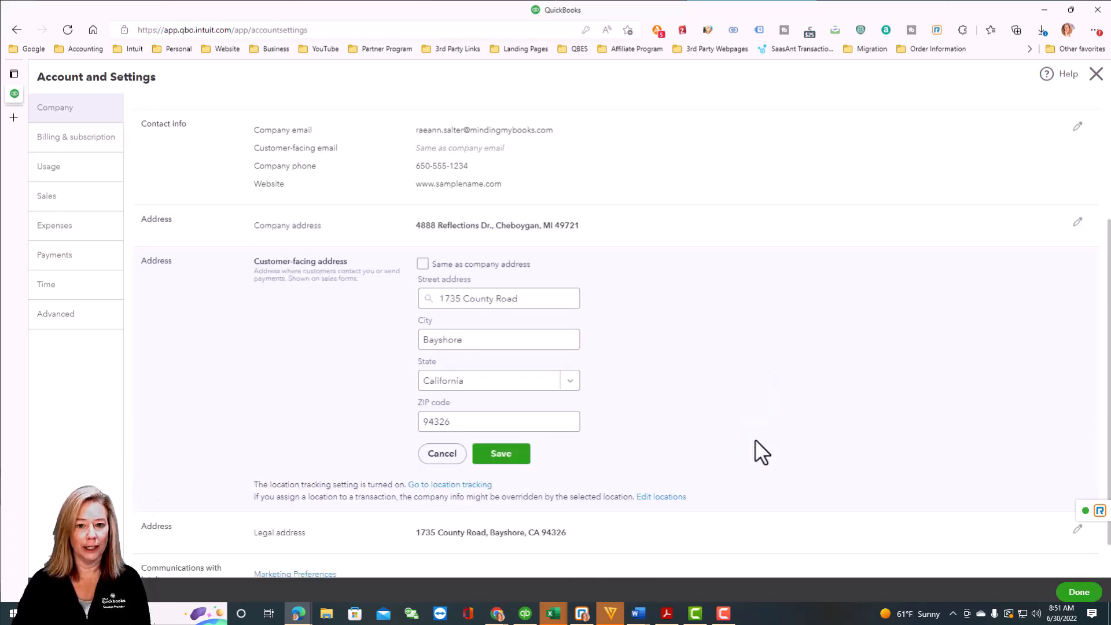
scroll(755, 439, "down", 1)
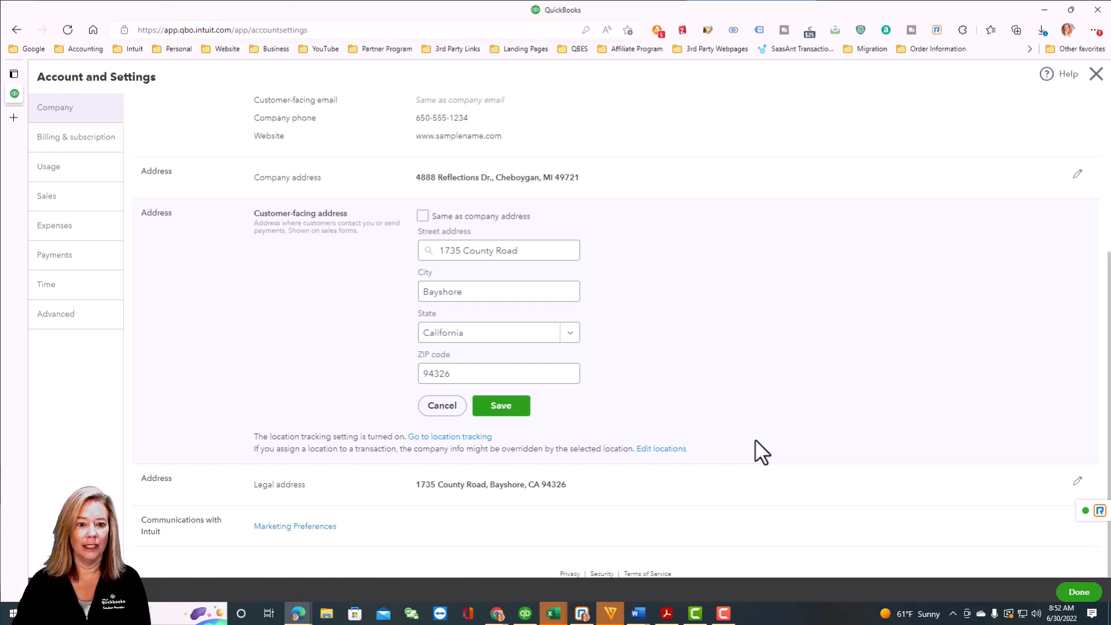
left_click(750, 494)
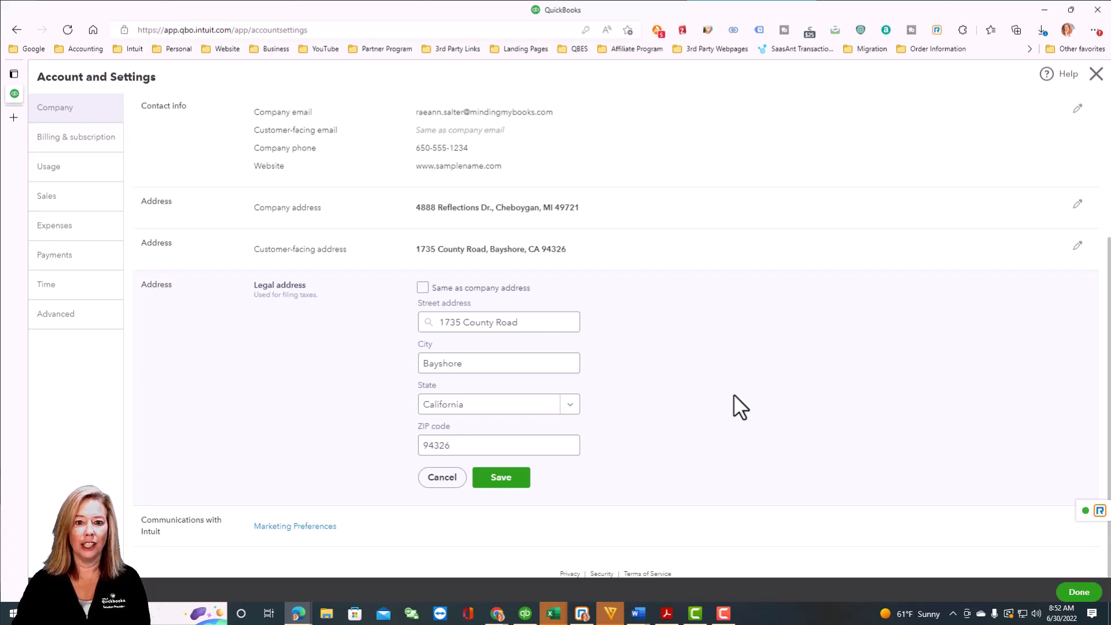
left_click(710, 535)
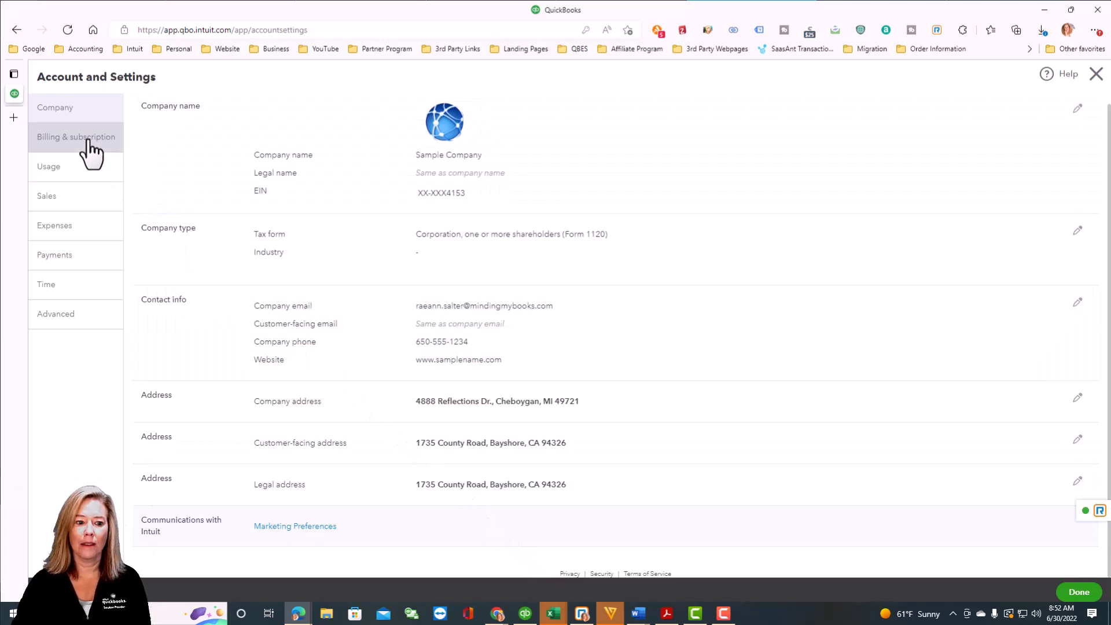
Examine the company's billing and subscription settings, including the available plans and add-on services.
left_click(88, 140)
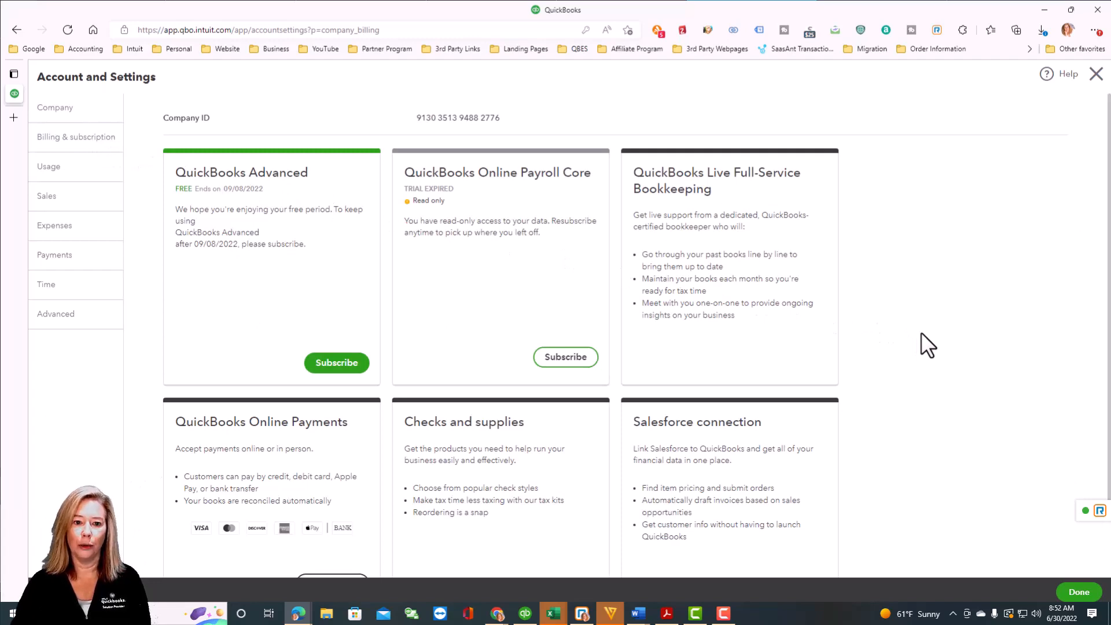
scroll(920, 333, "down", 1)
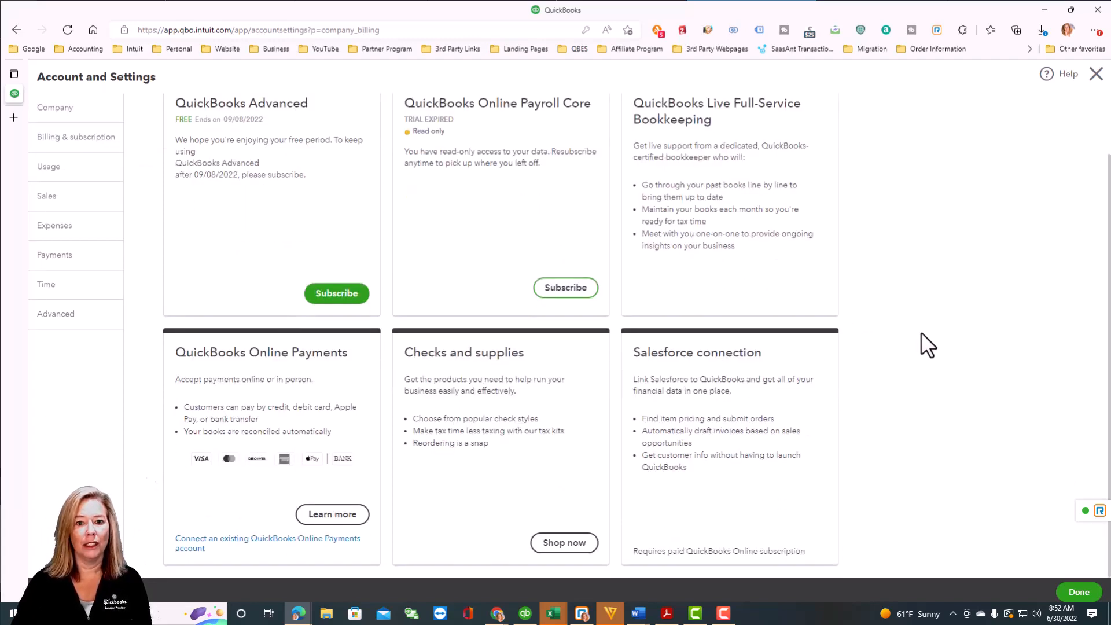
scroll(921, 334, "up", 1)
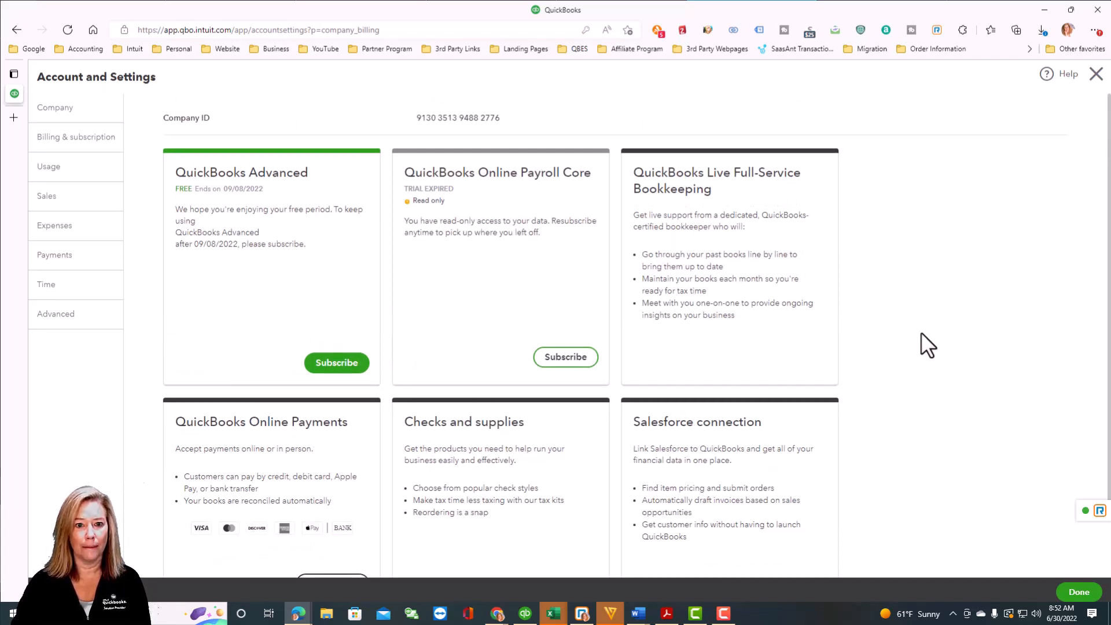
Examine the plan's usage limits for billable users, chart of accounts, classes and locations, and tag groups.
left_click(80, 168)
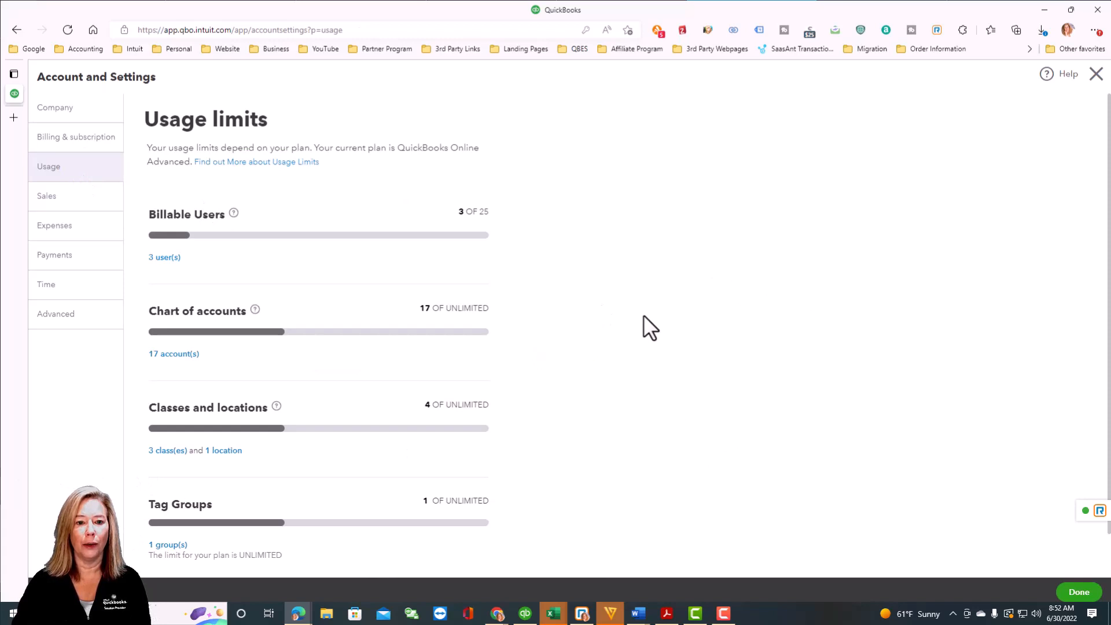
scroll(644, 316, "down", 2)
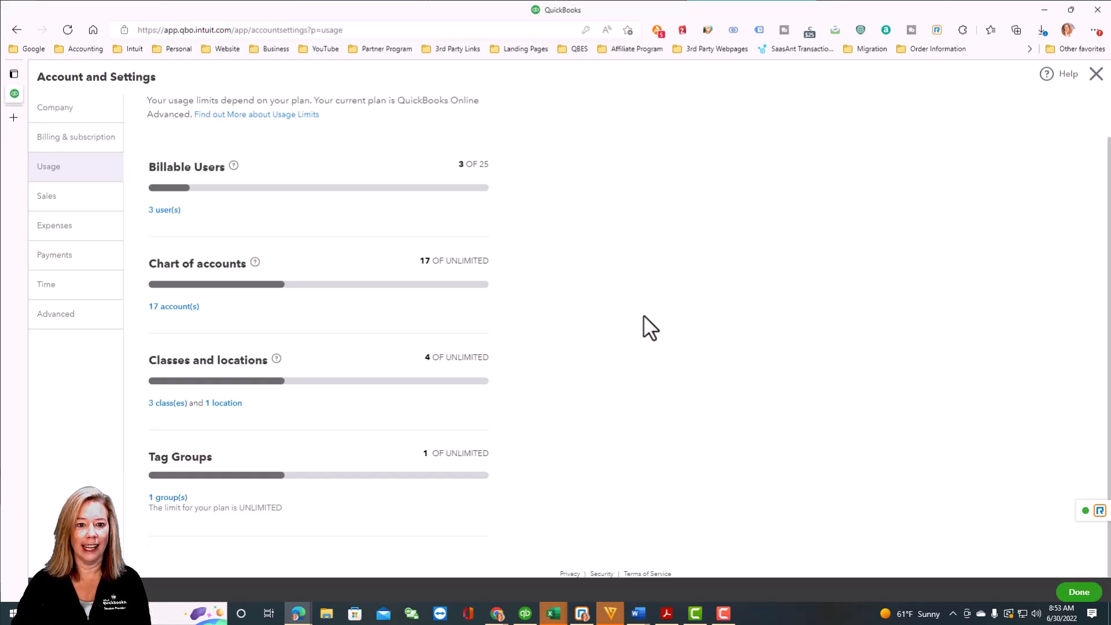
Review the design, content and email options of a new invoice form style from the sales settings, exiting without saving.
left_click(61, 199)
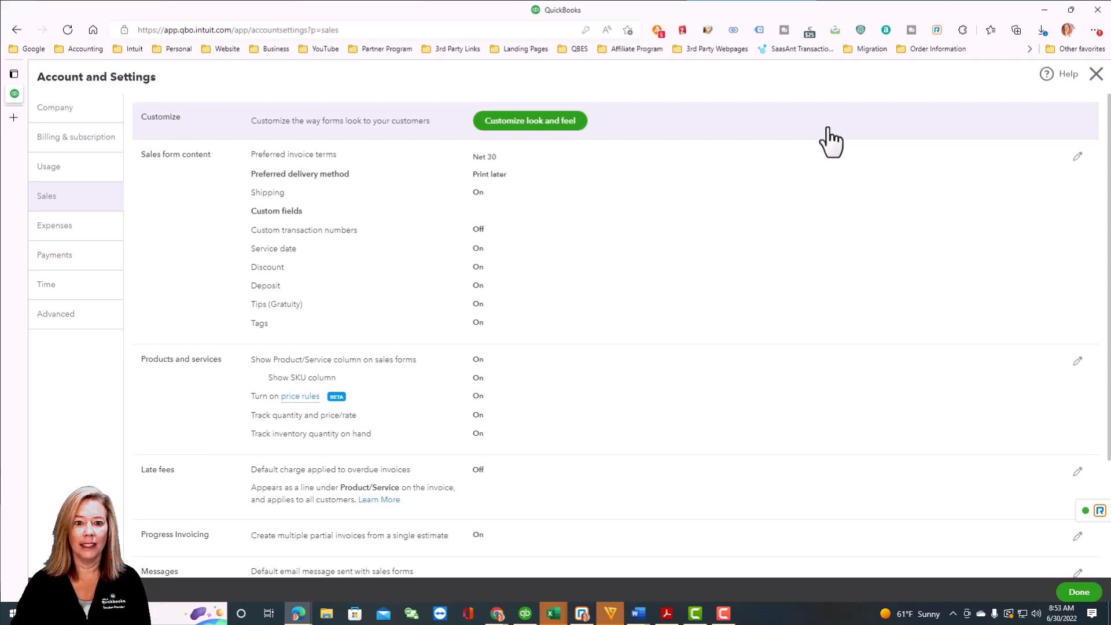
left_click(547, 123)
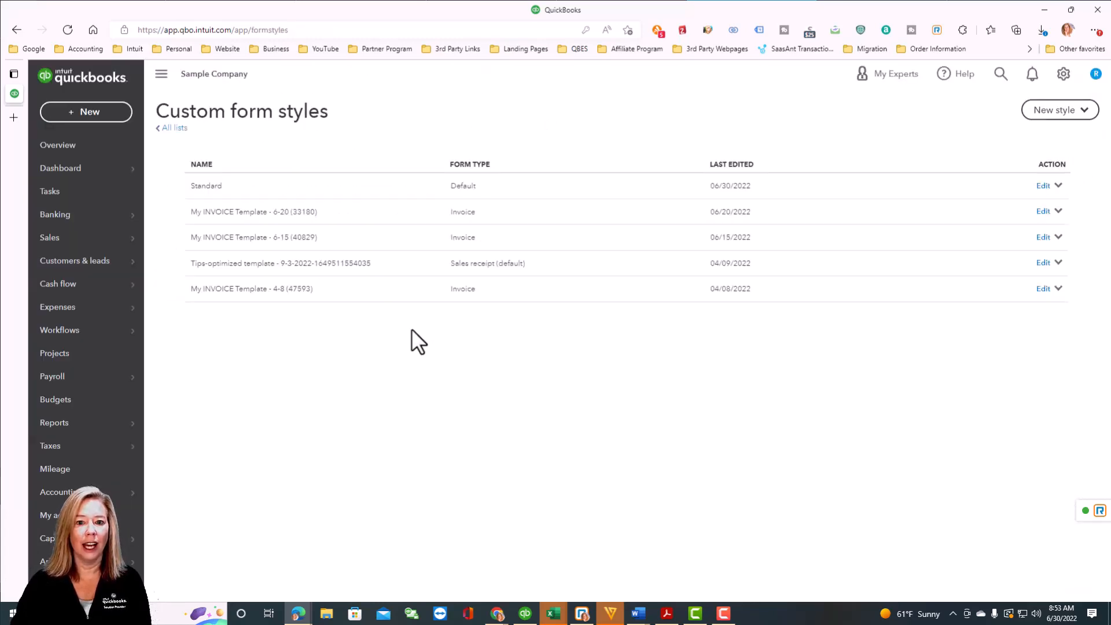
left_click(1060, 110)
left_click(1060, 137)
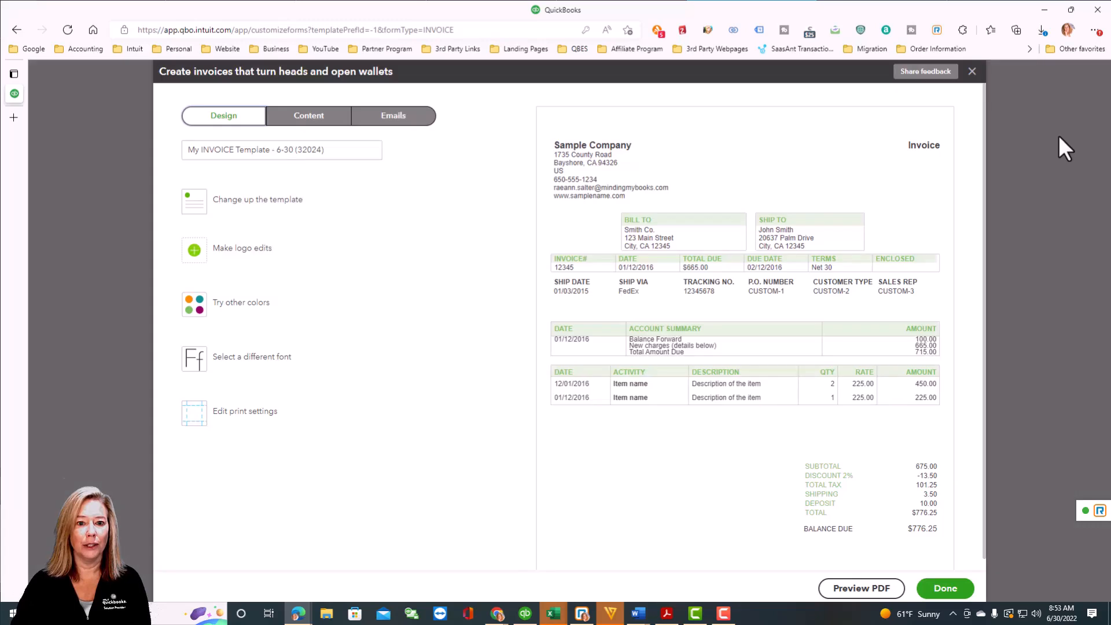
left_click(313, 116)
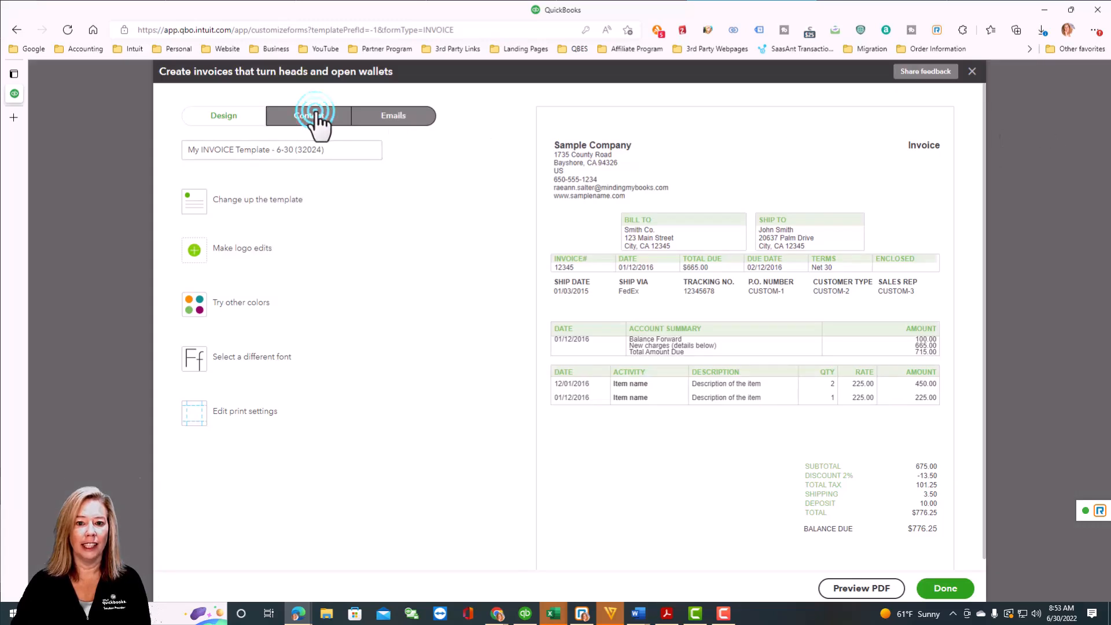
left_click(393, 115)
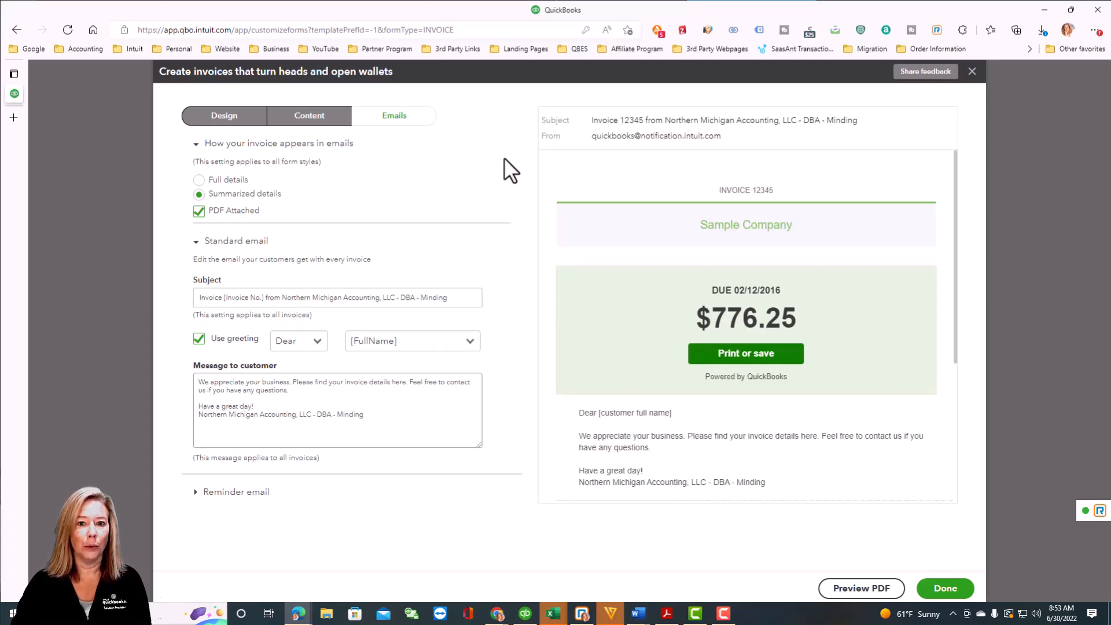
left_click(972, 72)
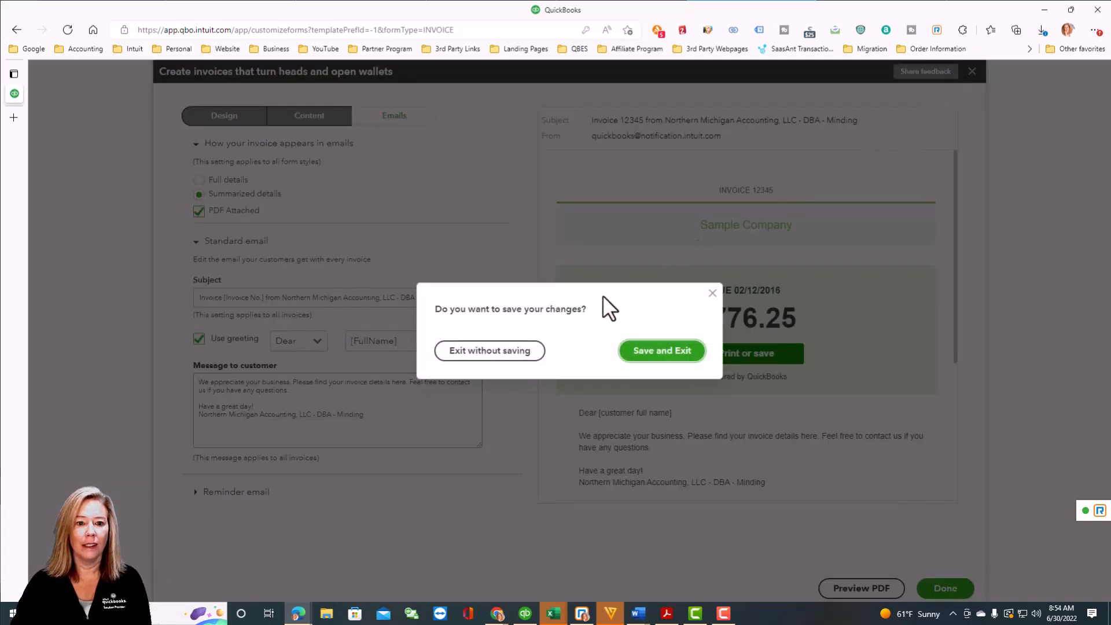
left_click(490, 351)
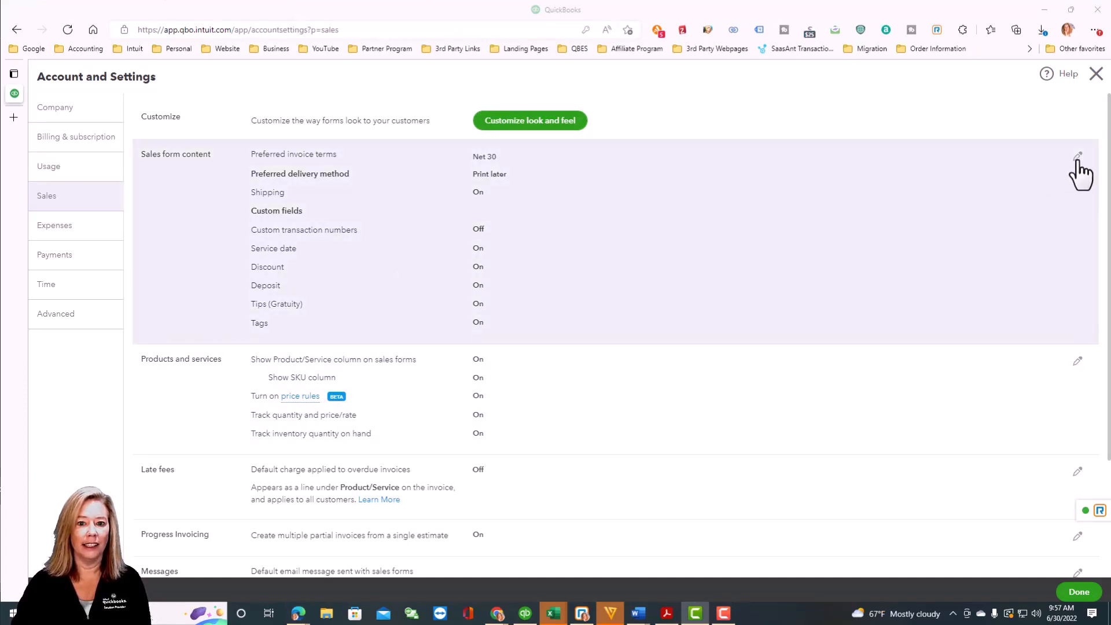
Set the preferred invoice terms to Due on receipt in the sales form content settings and check the preferred delivery method choices.
left_click(564, 193)
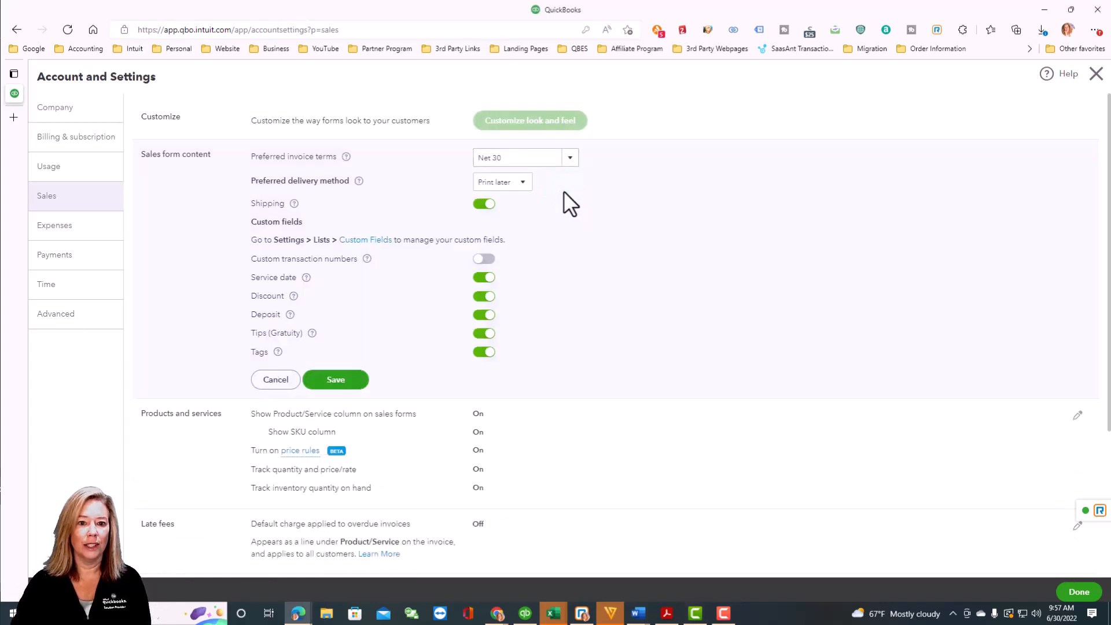
left_click(570, 160)
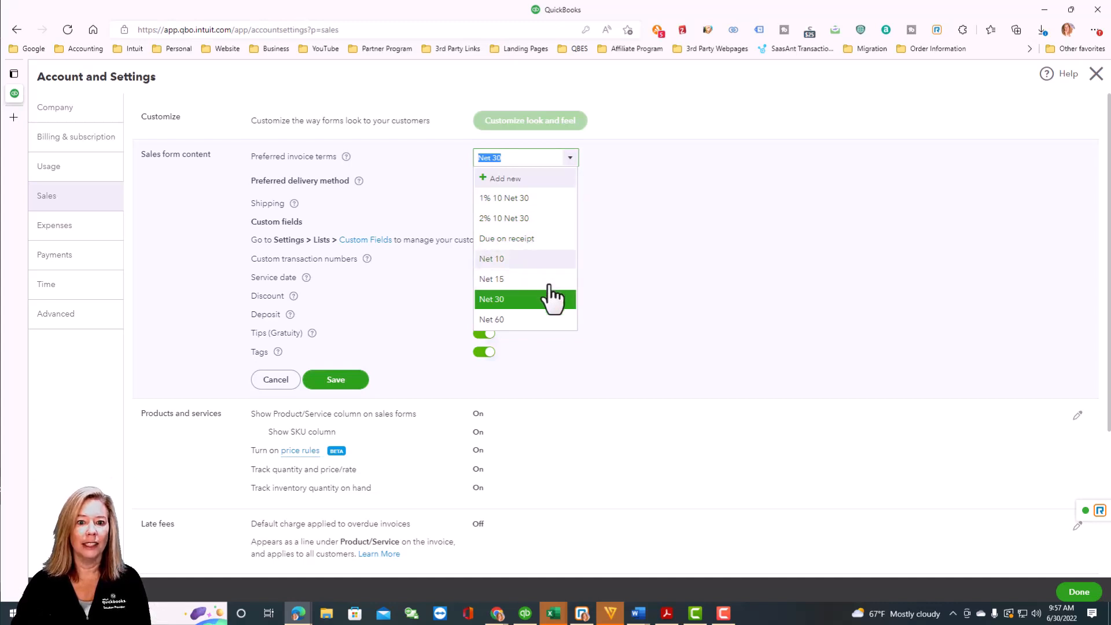
left_click(548, 240)
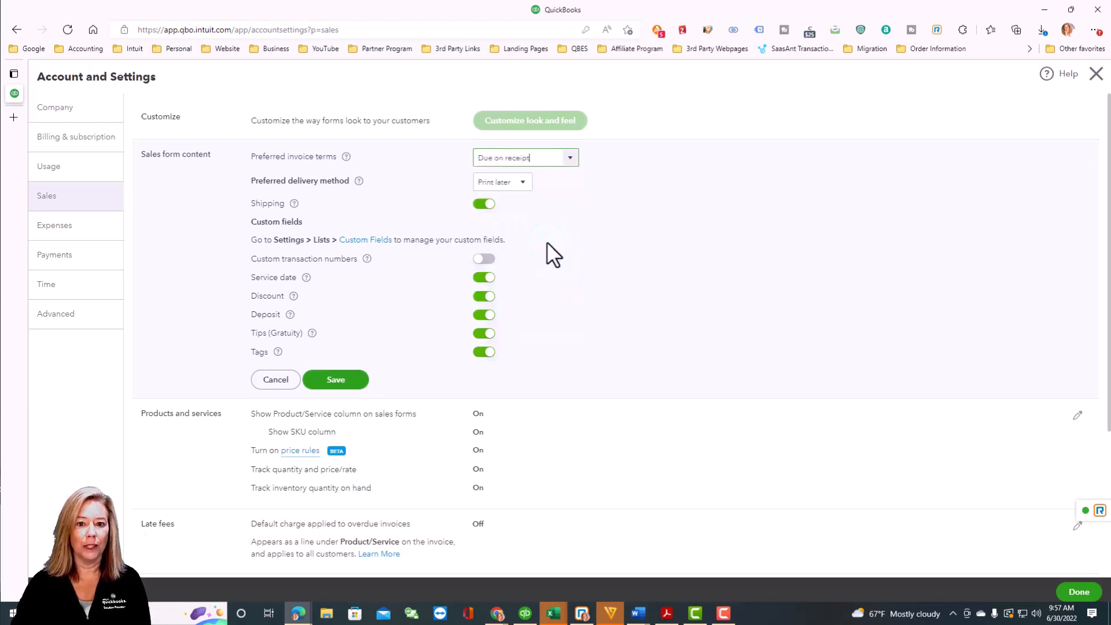
left_click(523, 183)
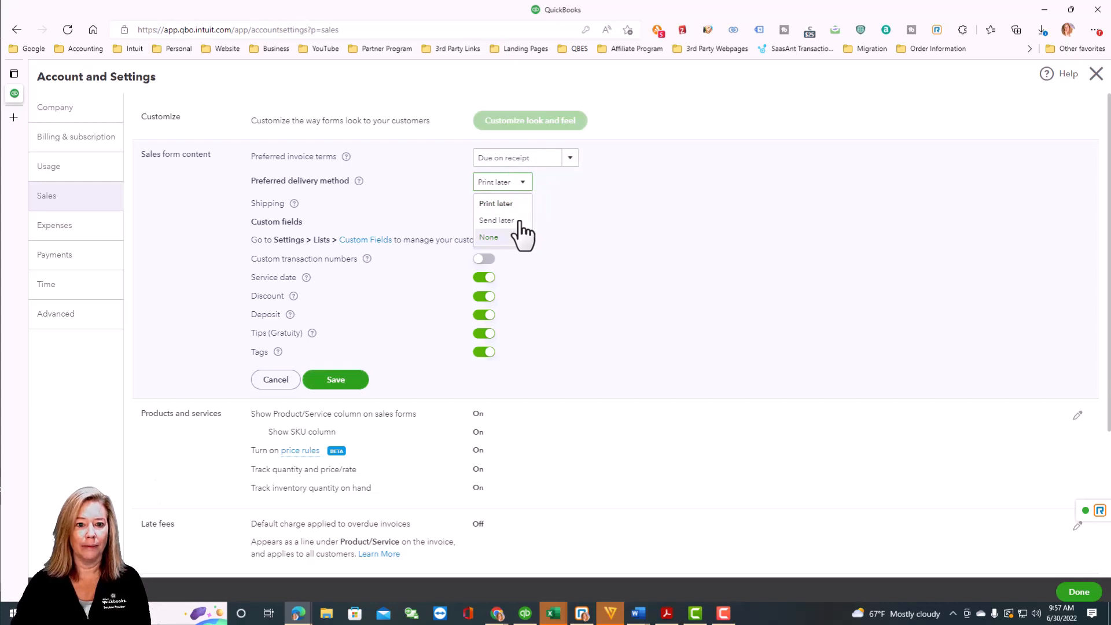
left_click(560, 209)
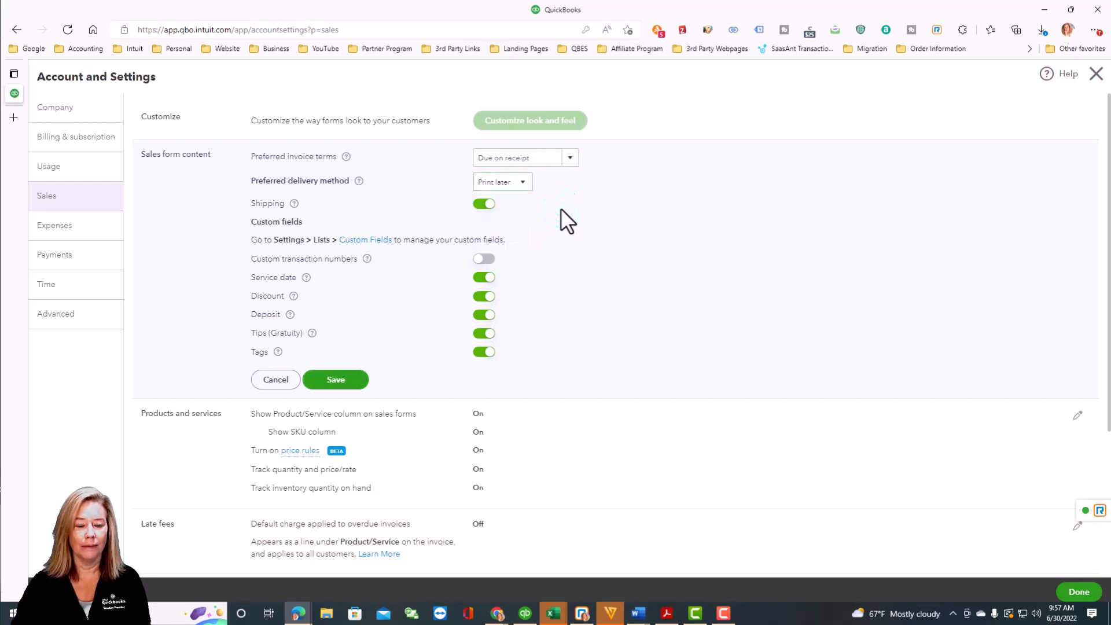
Read the explanation of the shipping option and follow the link for managing custom fields.
left_click(294, 204)
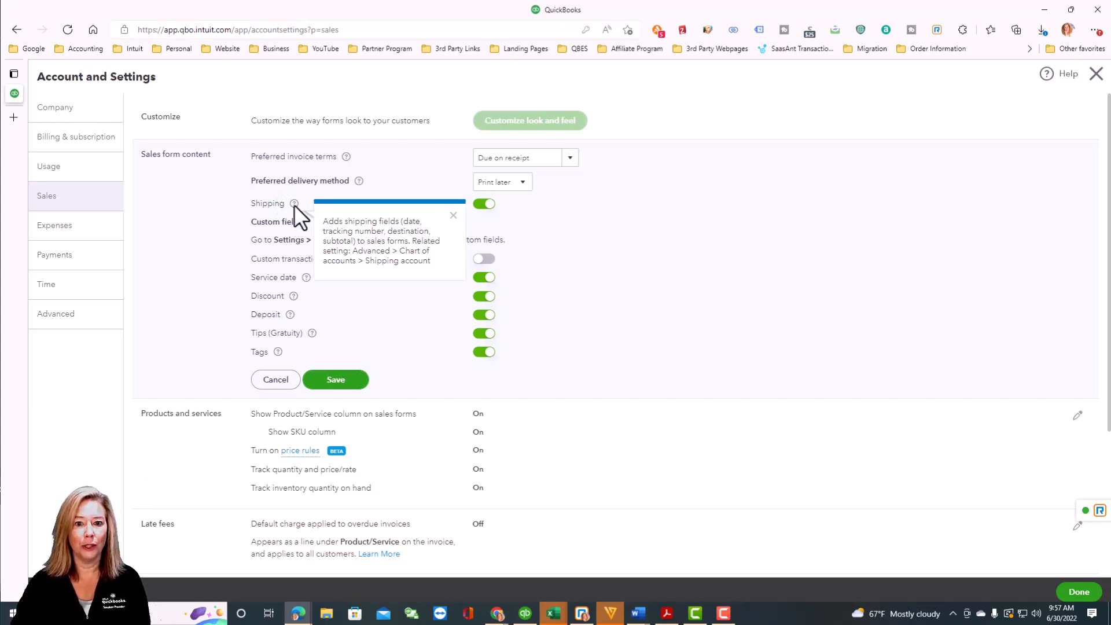
left_click(452, 216)
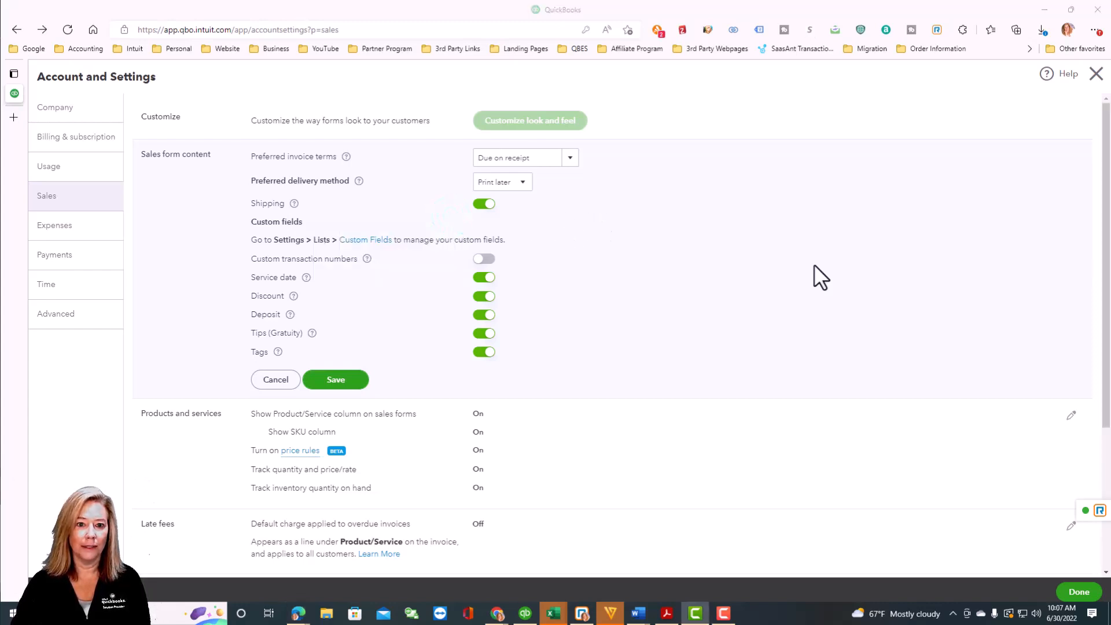
left_click(380, 241)
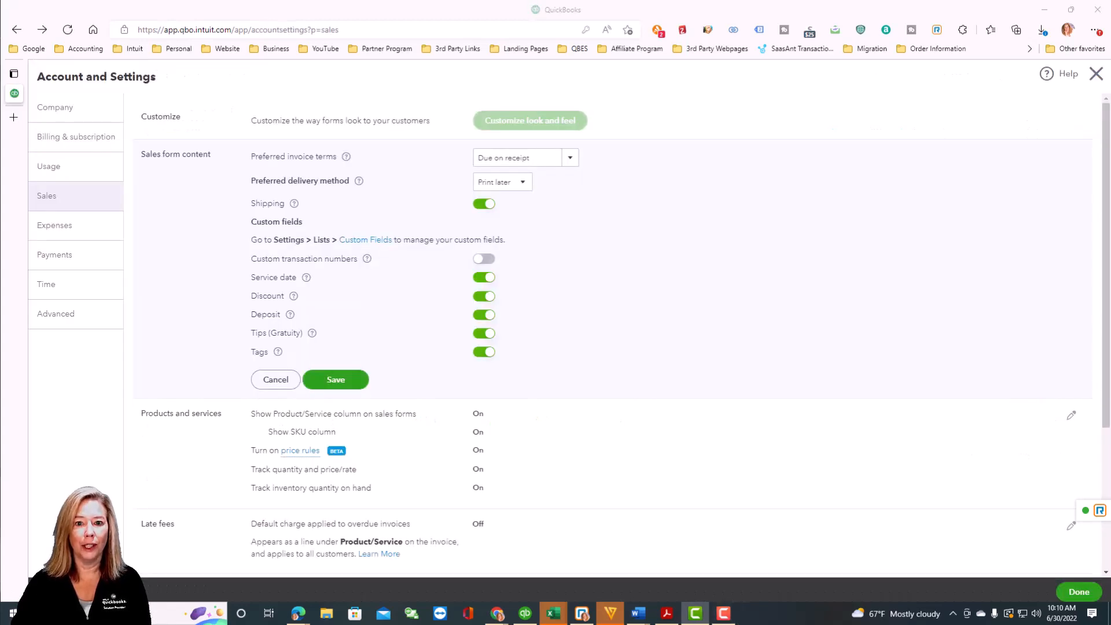
Read the explanation of custom transaction numbers and turn that option on for sales forms.
left_click(368, 259)
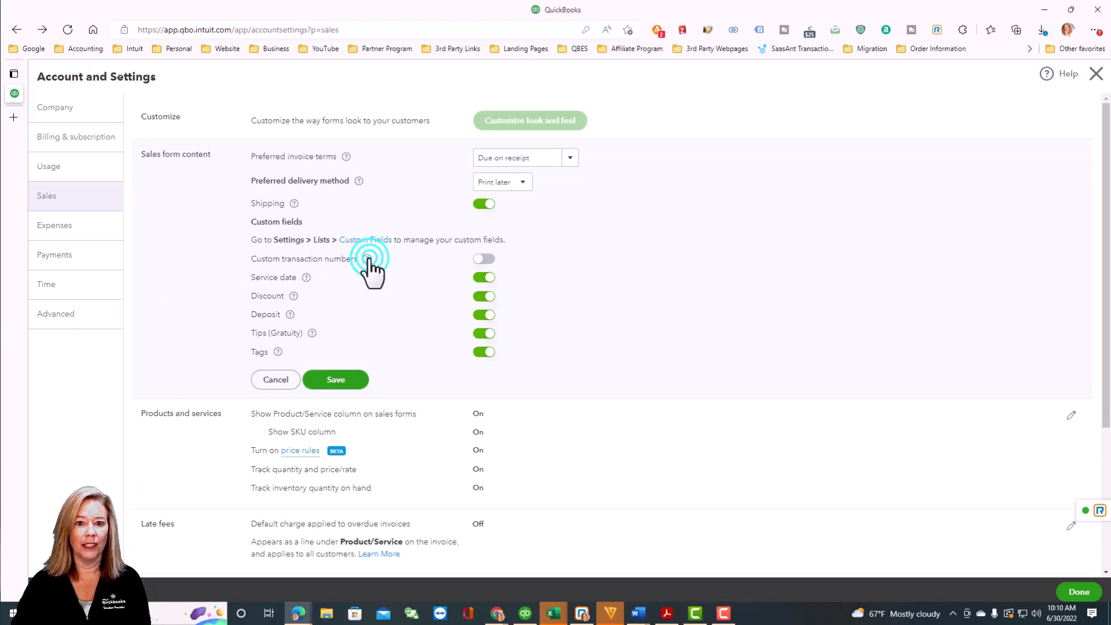
left_click(525, 270)
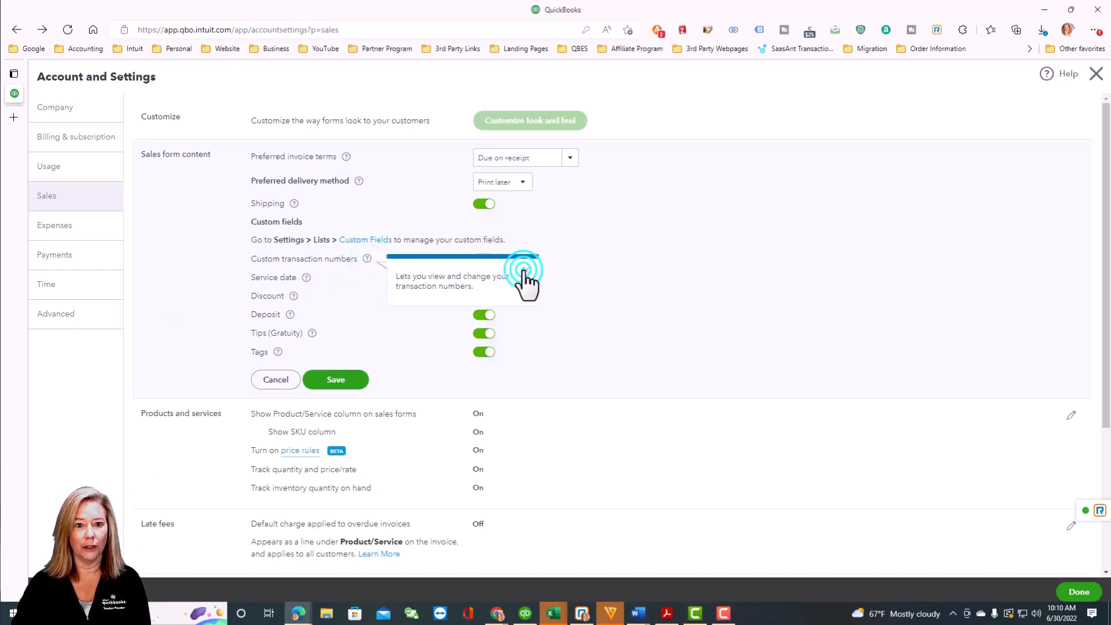
left_click(492, 261)
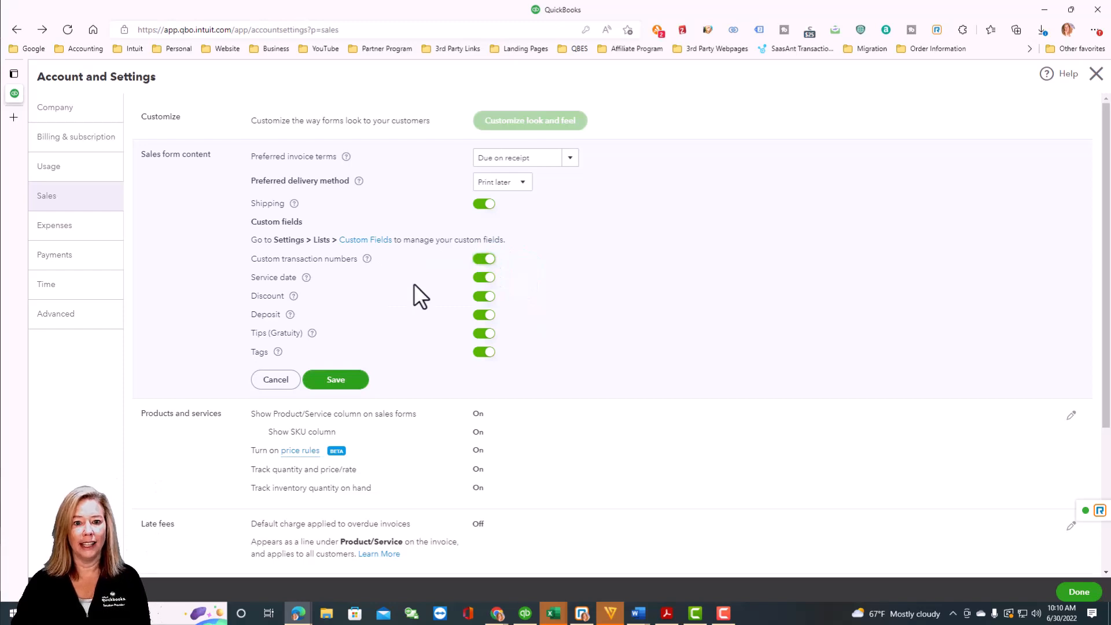
Read the explanations of the service date, discount and deposit options for sales forms.
left_click(307, 277)
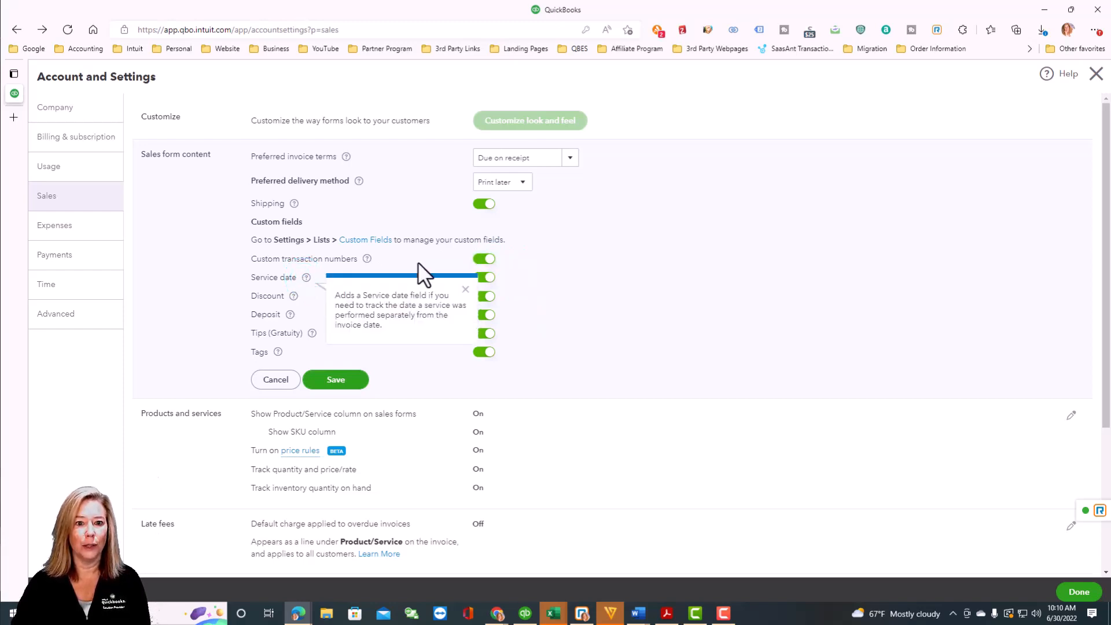
left_click(466, 290)
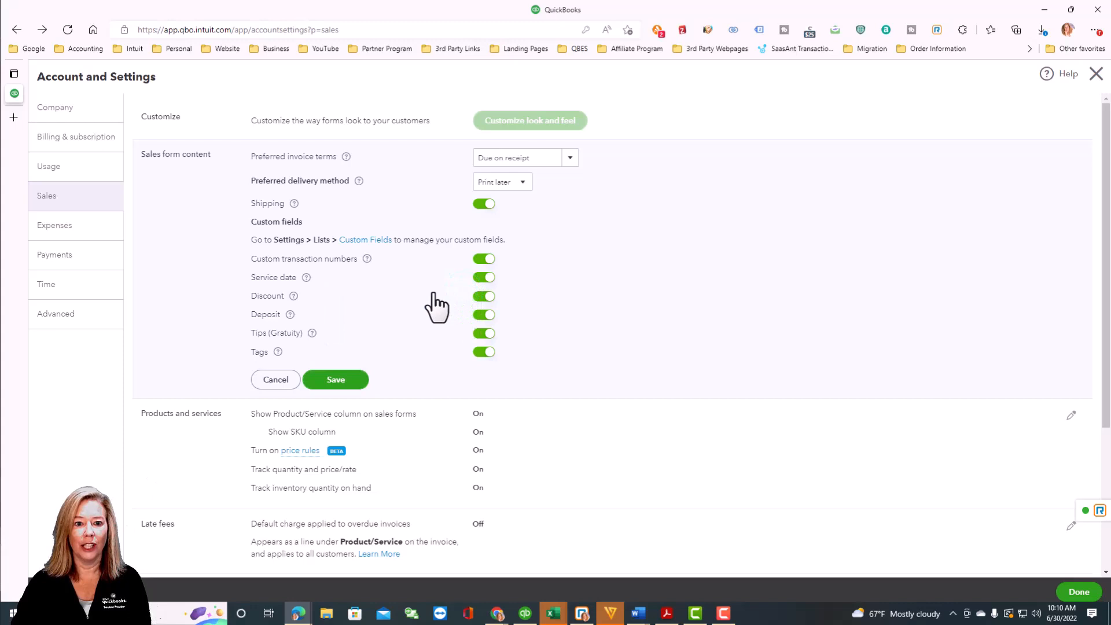
left_click(294, 297)
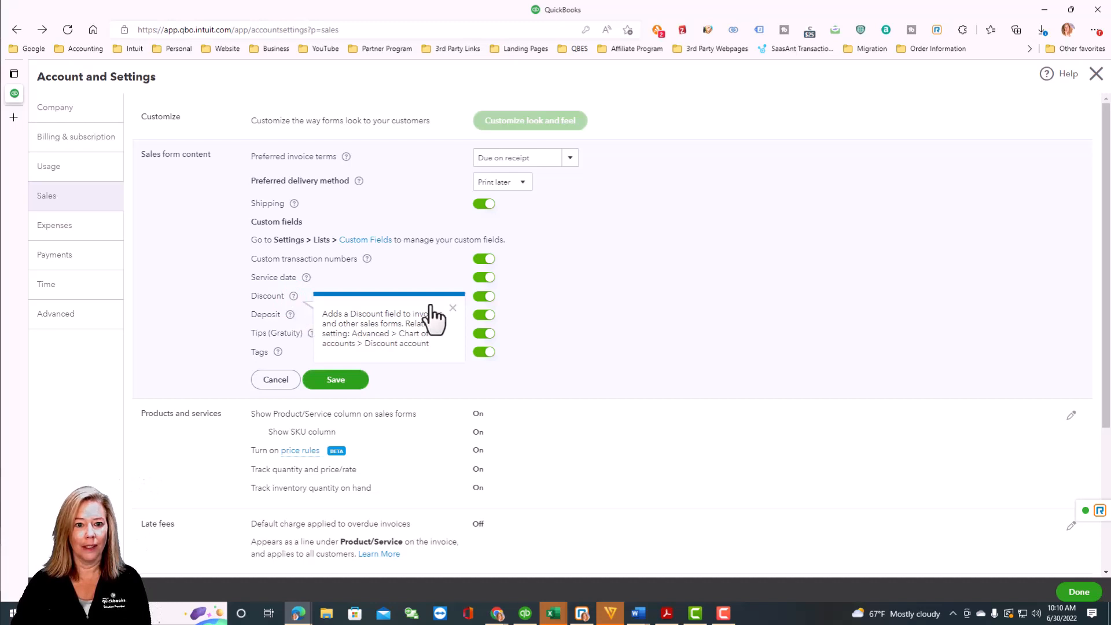
left_click(452, 308)
scroll(387, 322, "down", 1)
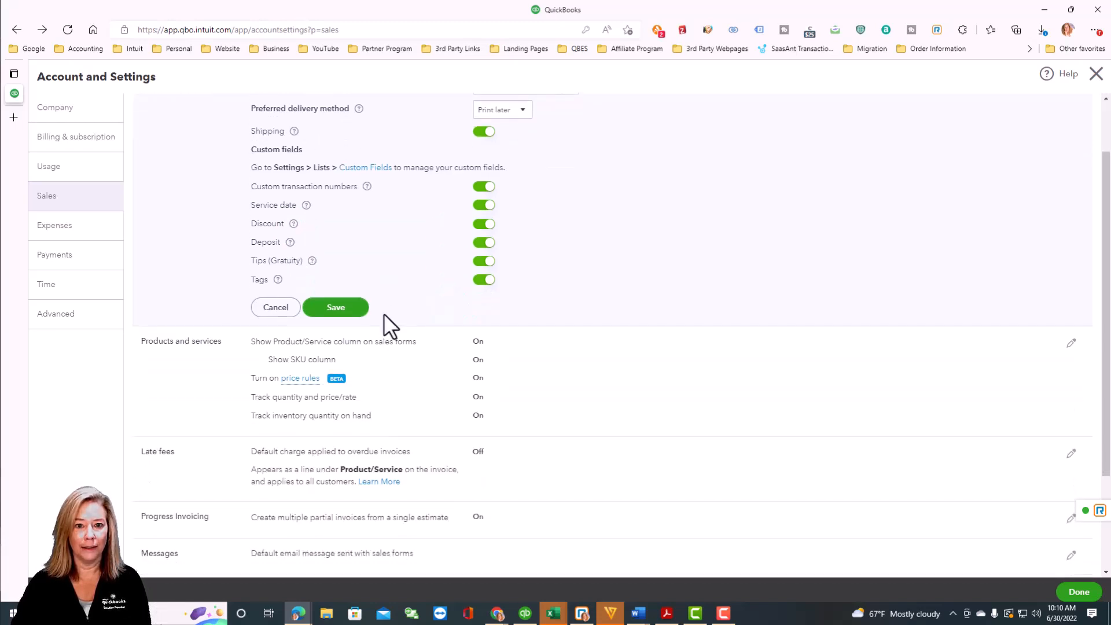
left_click(290, 243)
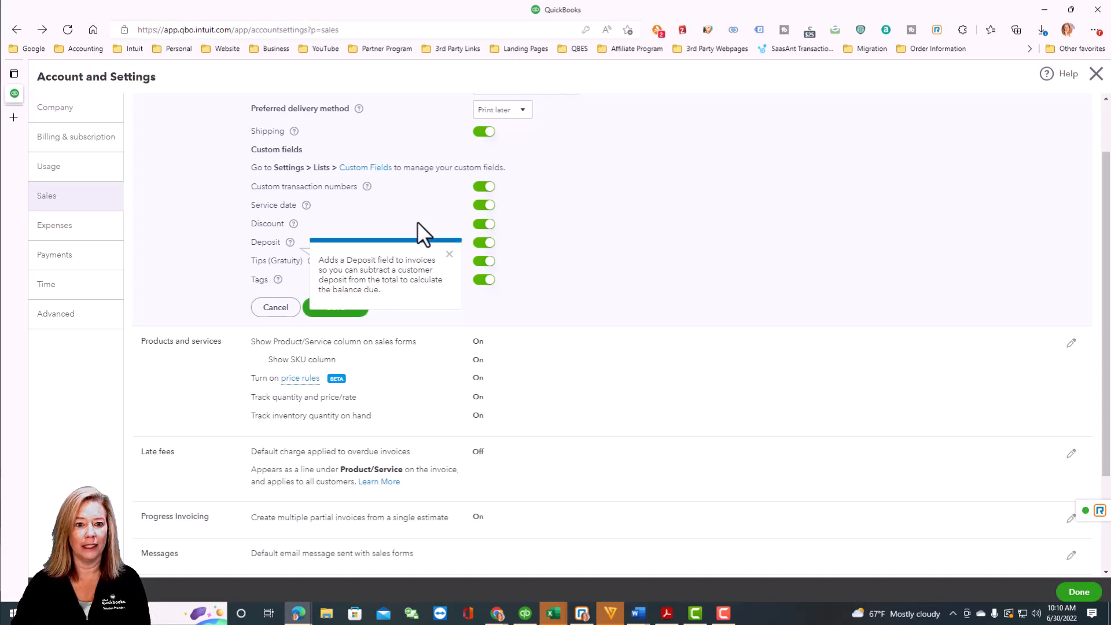
left_click(450, 255)
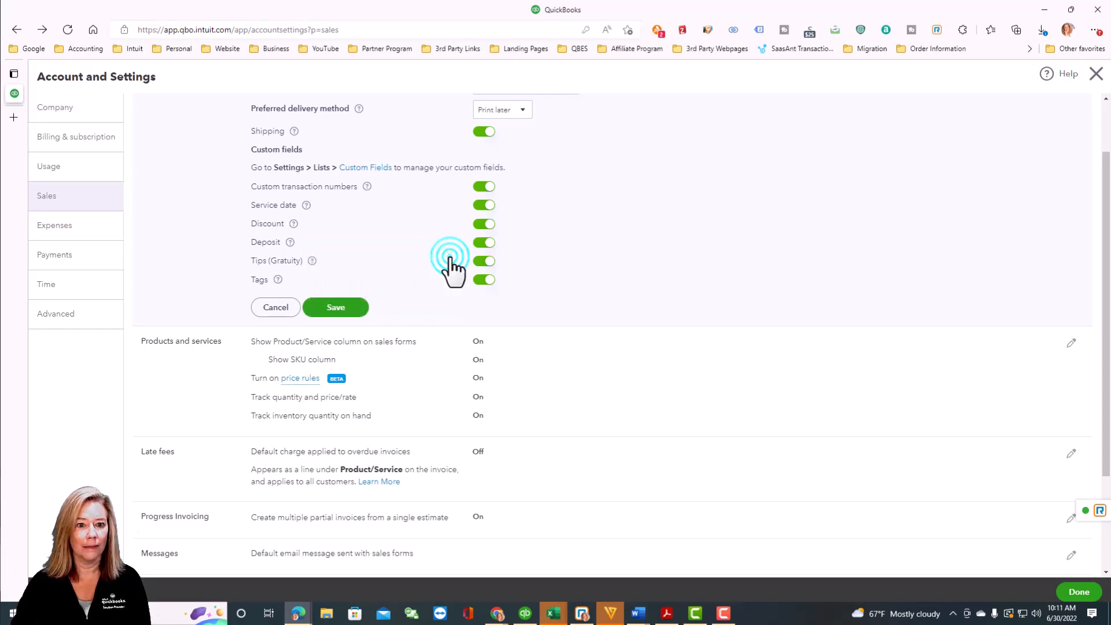
Read the explanations of the tips and tags options, and save the sales form content settings.
left_click(312, 261)
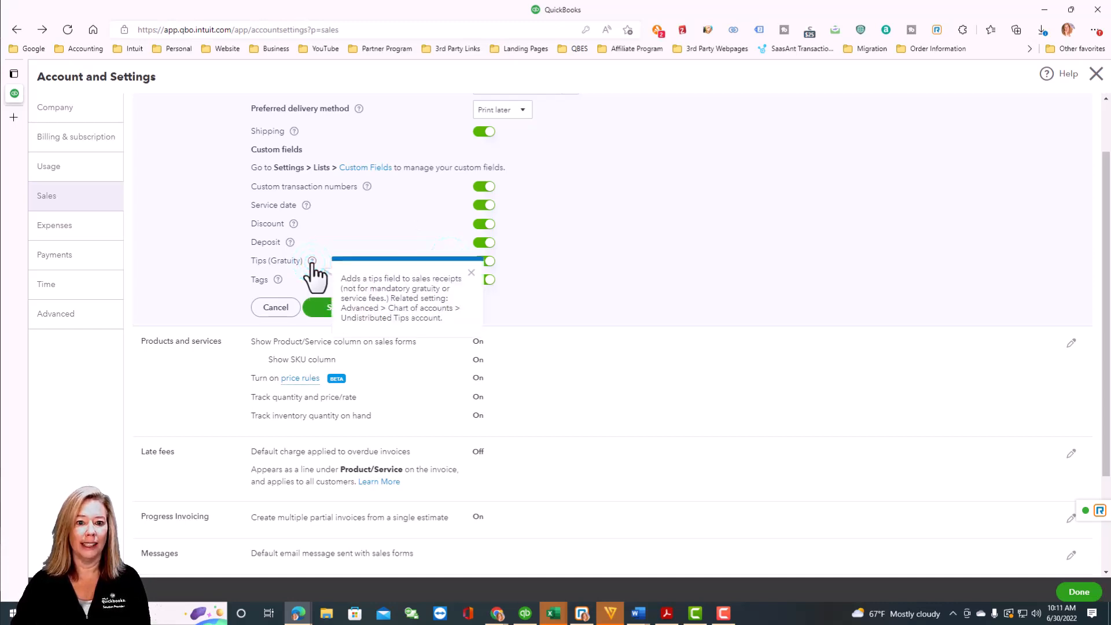
scroll(618, 286, "down", 2)
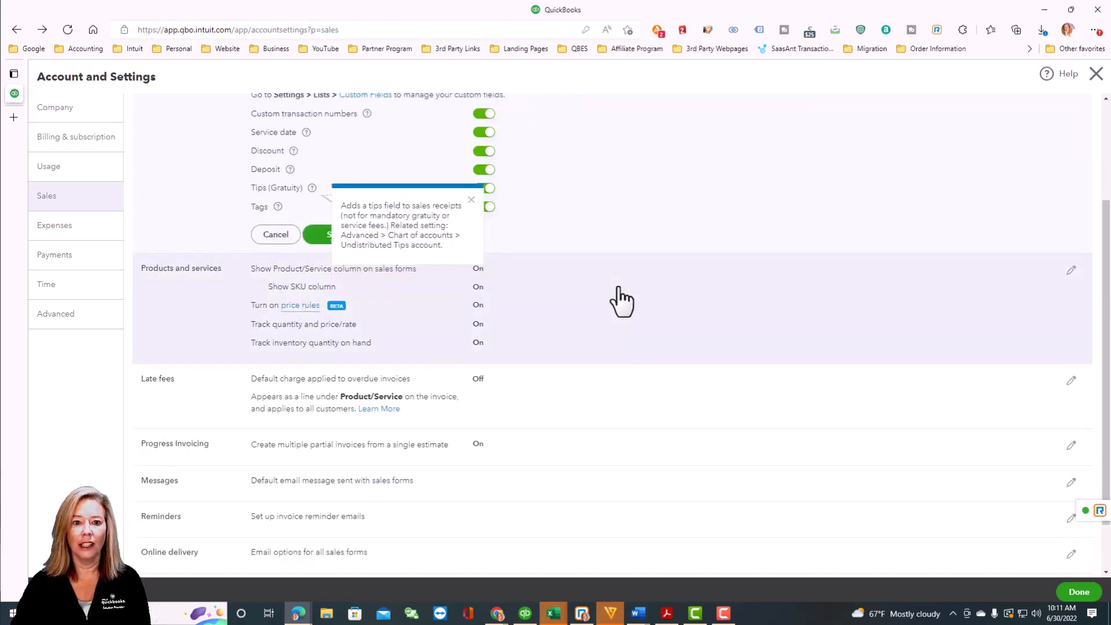
left_click(471, 200)
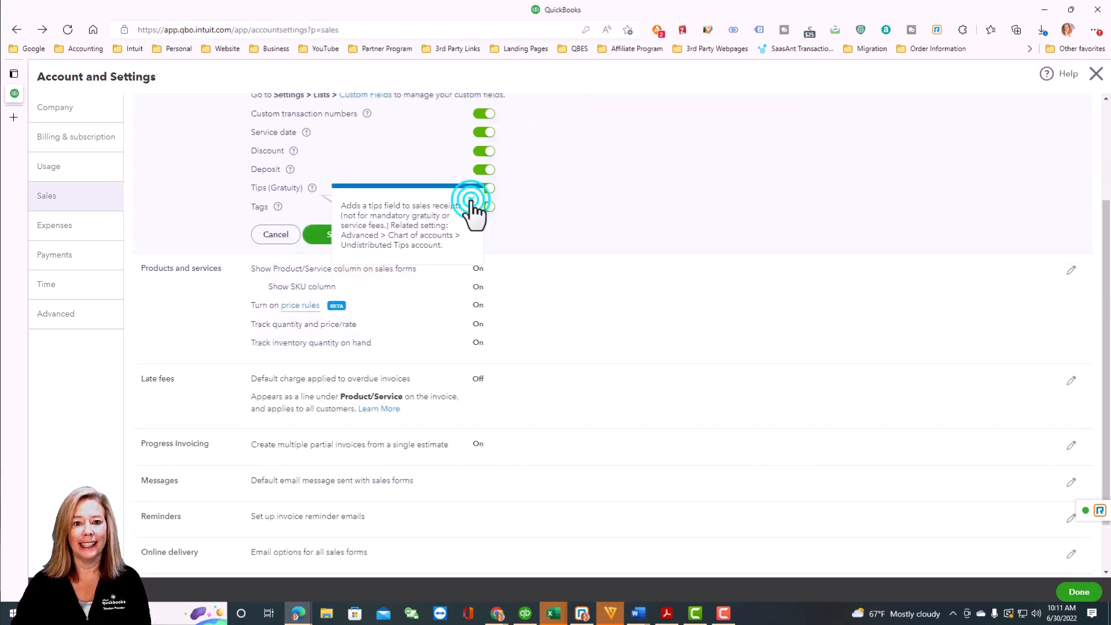
left_click(278, 207)
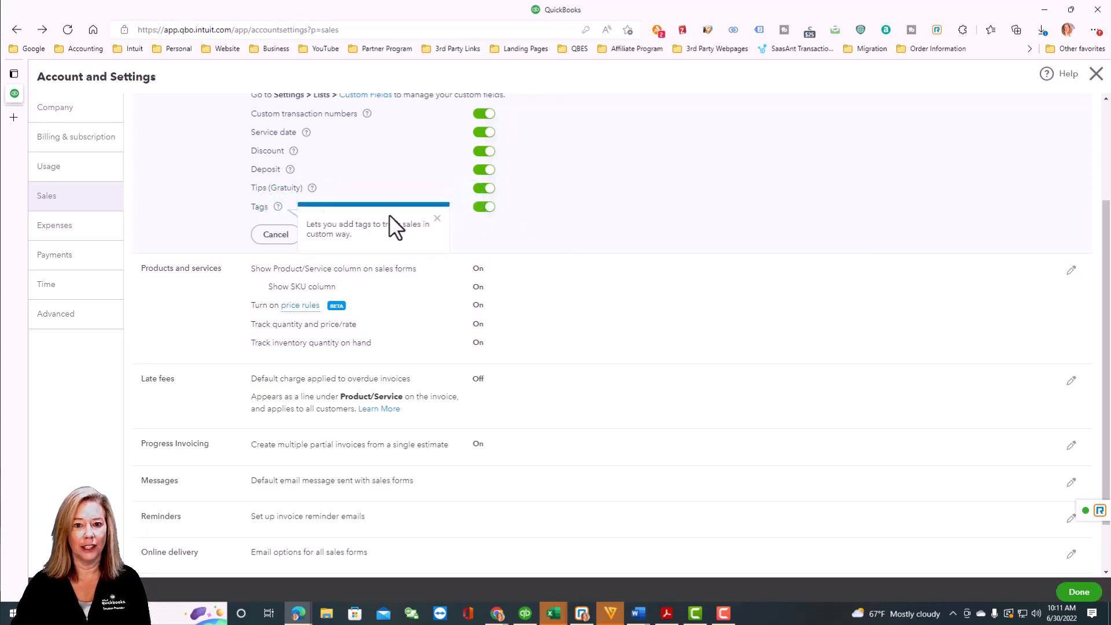
left_click(436, 220)
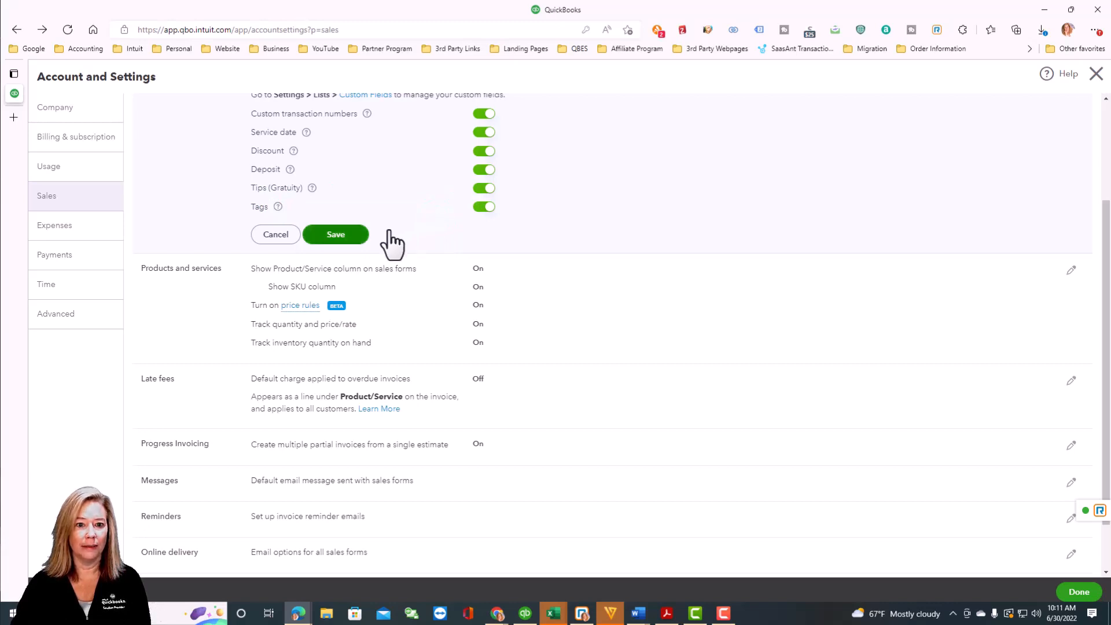
left_click(340, 236)
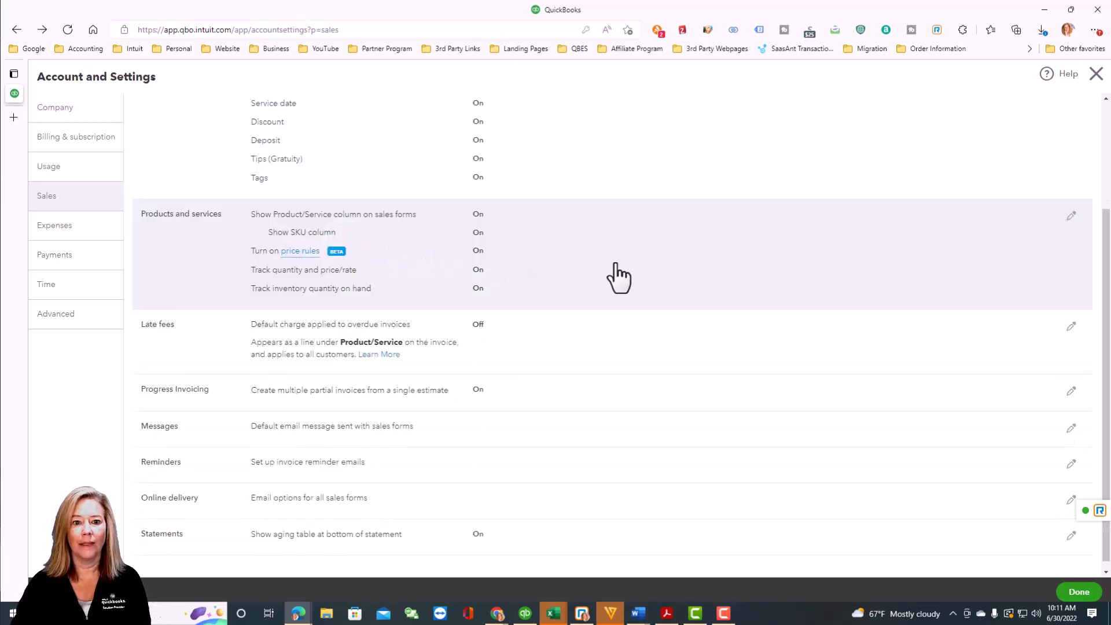
Open the products and services settings for editing and read the explanation of the Product/Service column option.
left_click(616, 272)
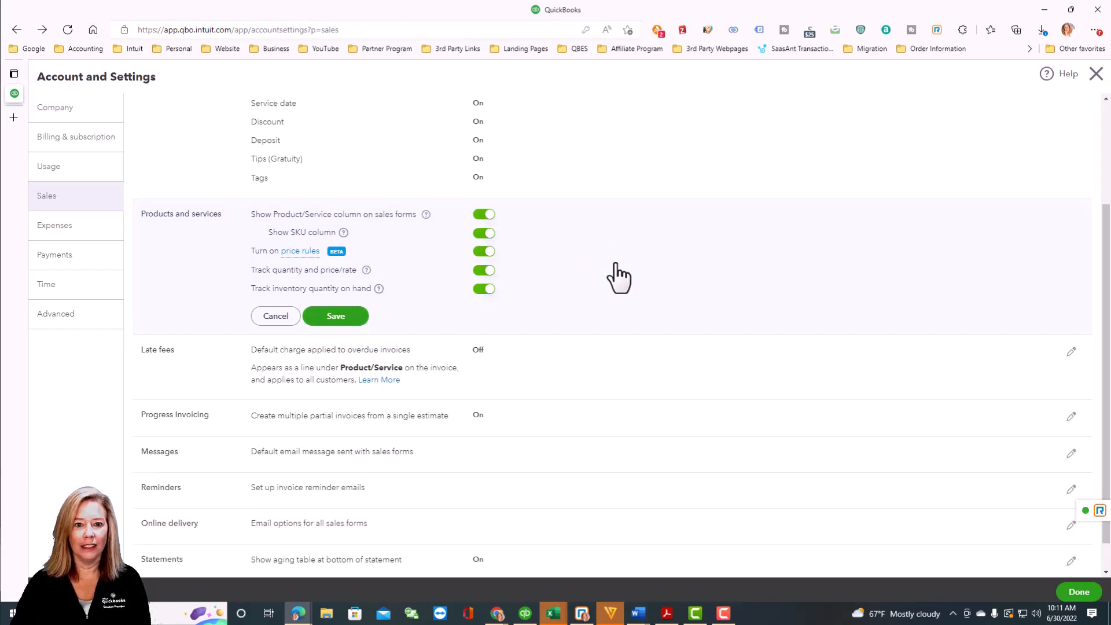
left_click(426, 215)
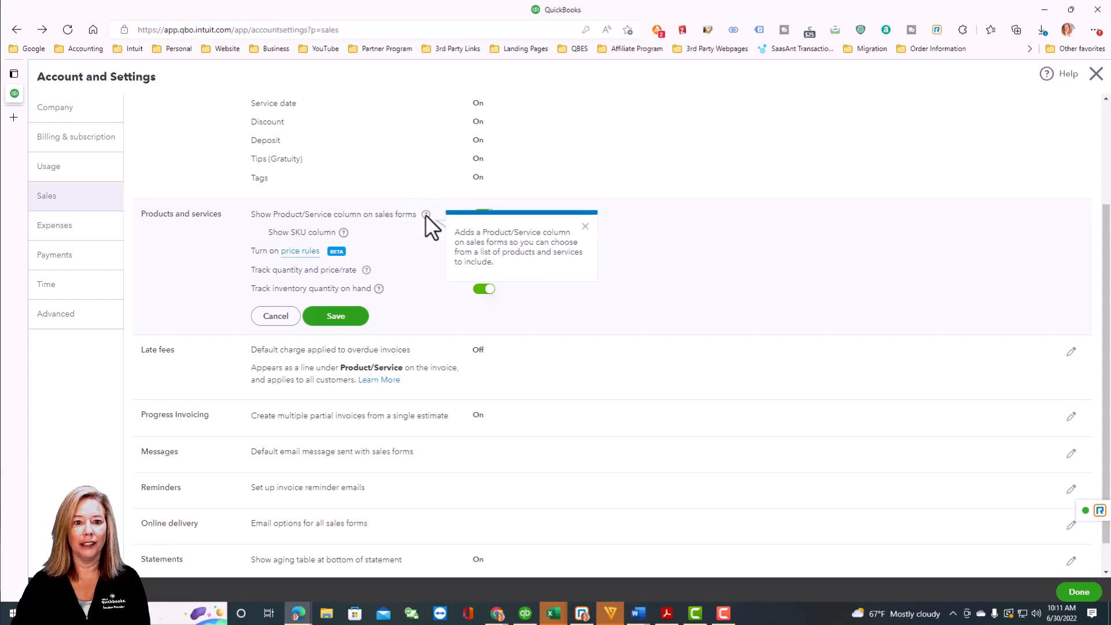
left_click(639, 250)
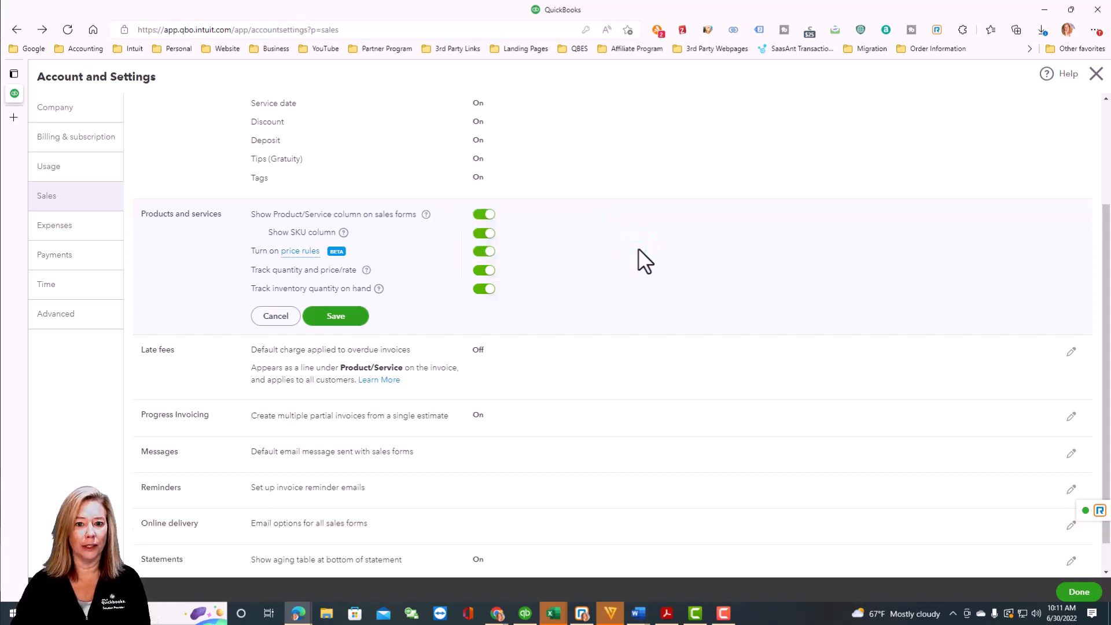
scroll(638, 249, "down", 1)
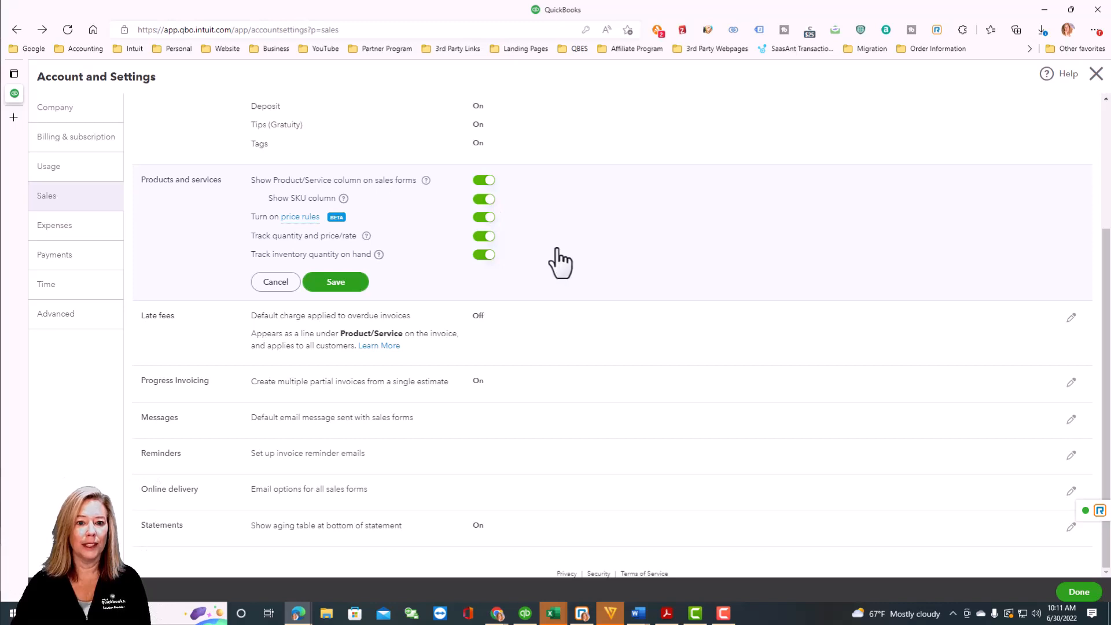
Read the explanations of tracking quantity and price/rate and inventory quantity on hand, and save the products and services settings.
left_click(366, 236)
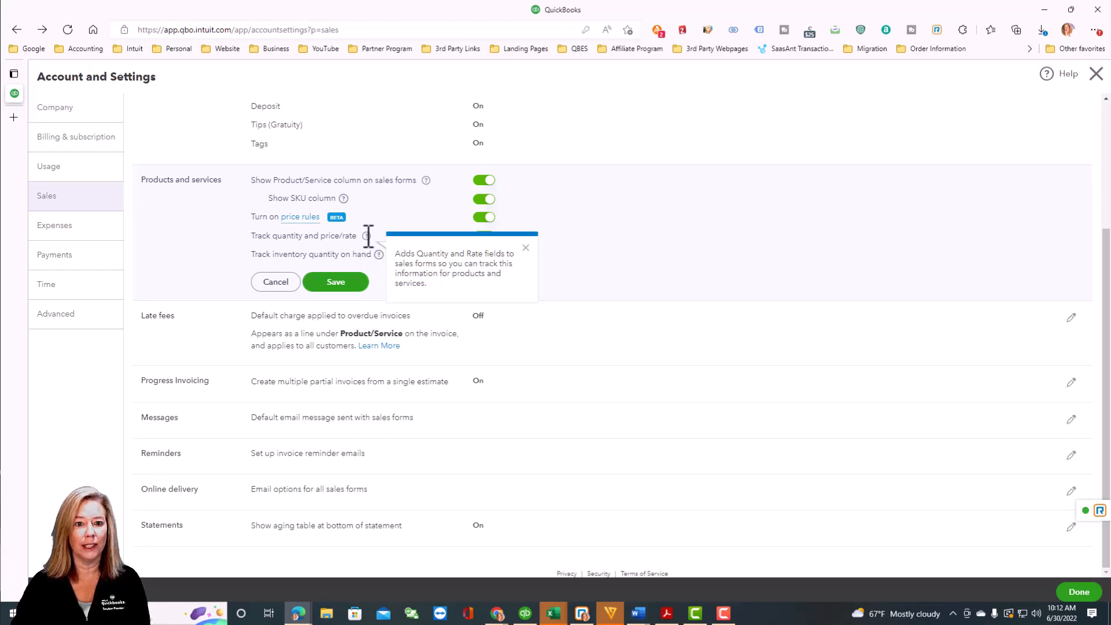
left_click(525, 248)
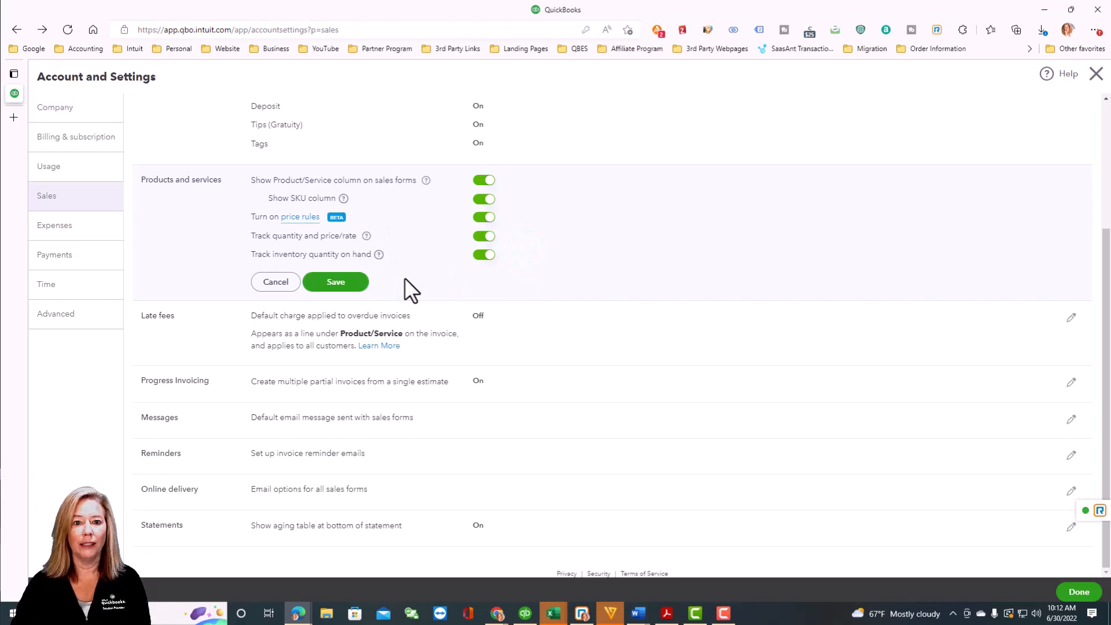
left_click(379, 256)
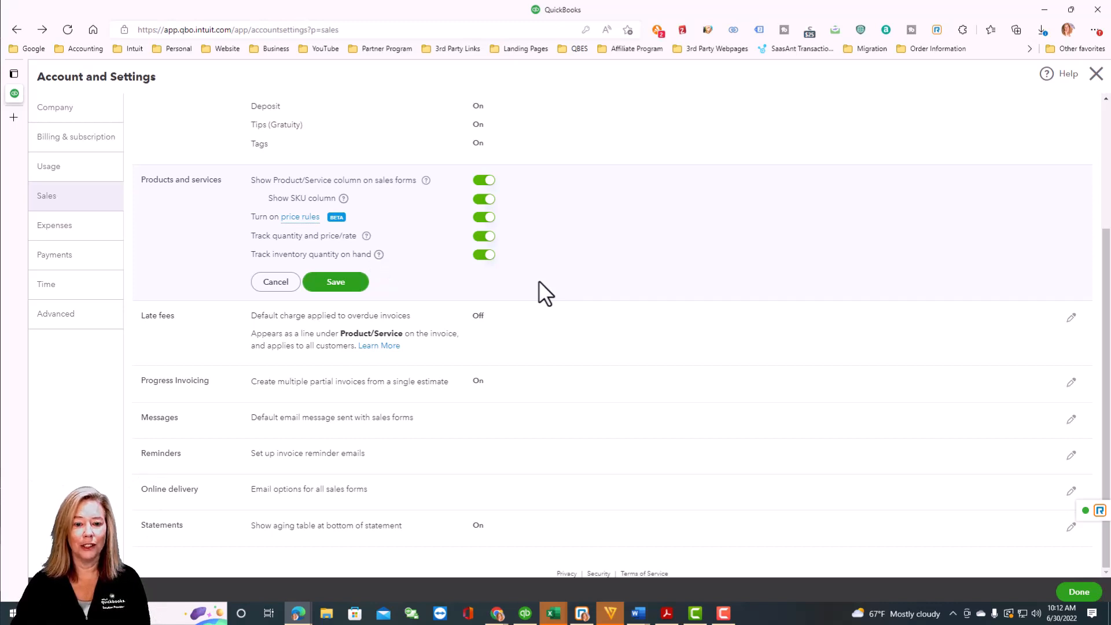
left_click(340, 283)
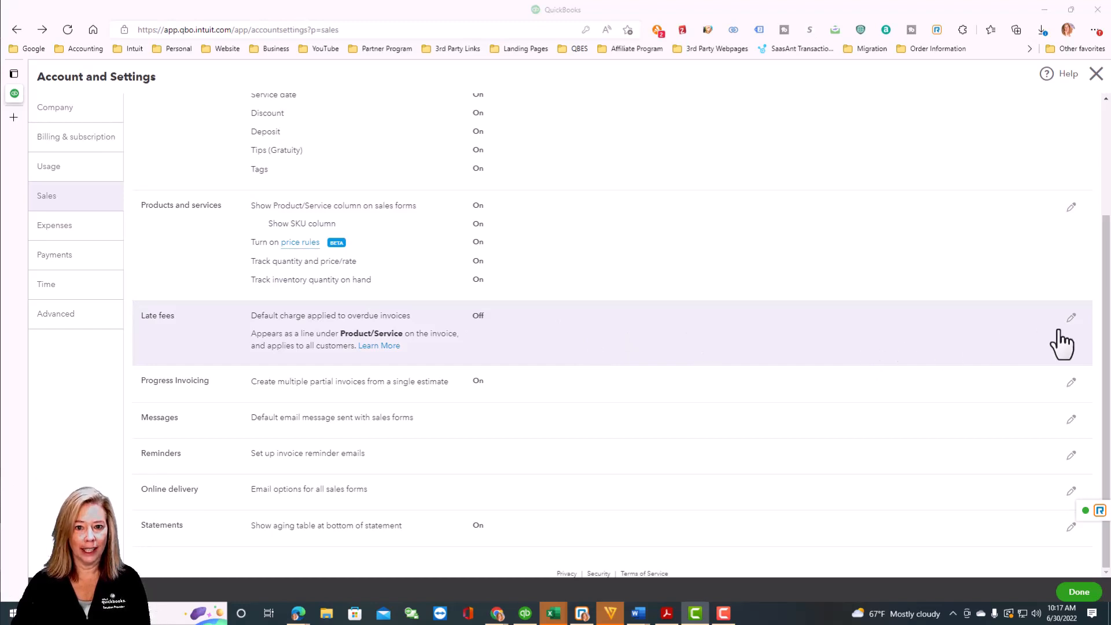
Try a default late fee of 50.00 on overdue invoices, comparing a flat fee with a percentage of the remaining balance.
left_click(618, 337)
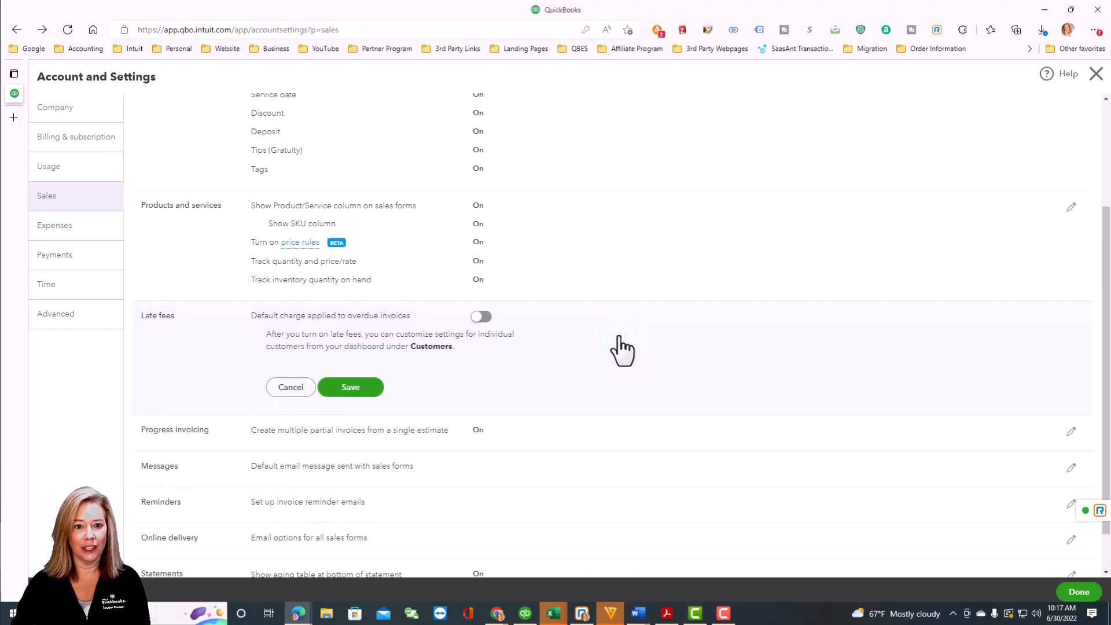
left_click(483, 317)
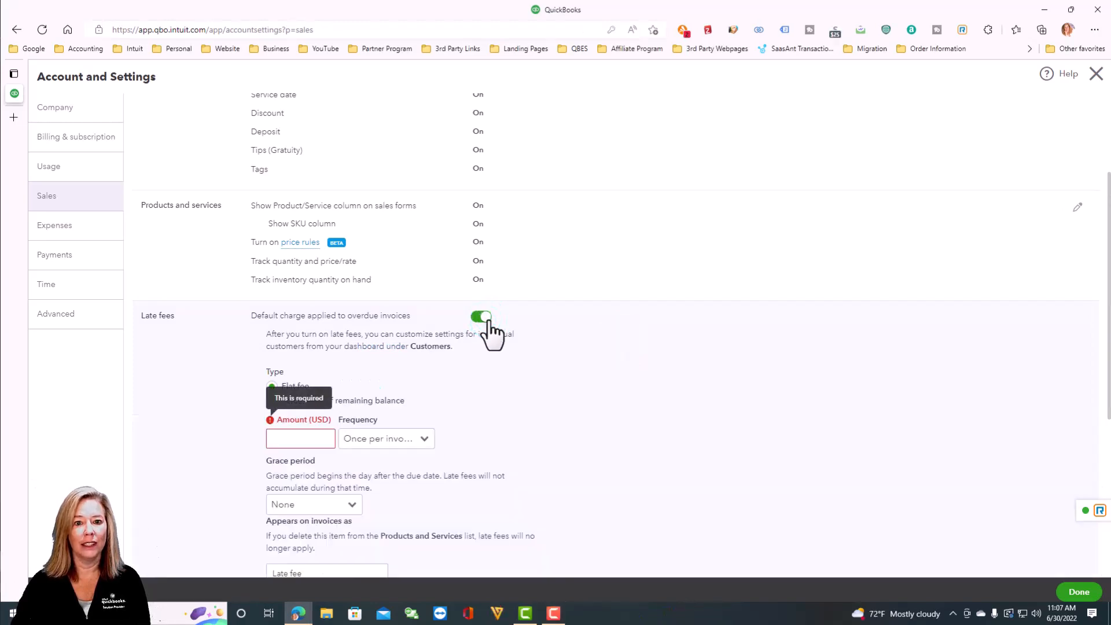
left_click(287, 441)
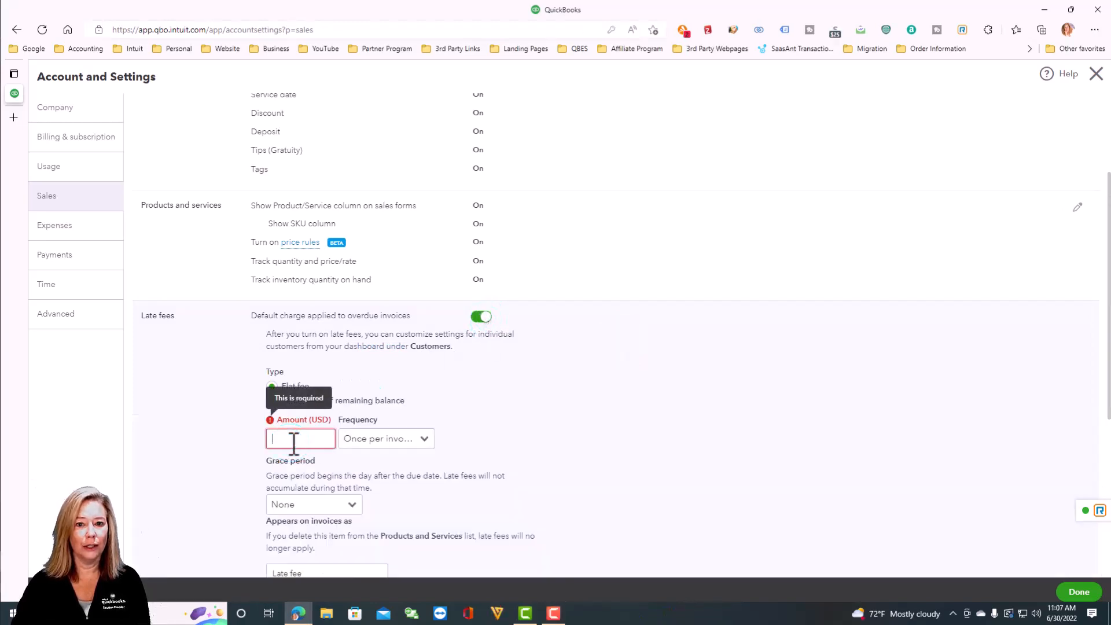
type("50.00")
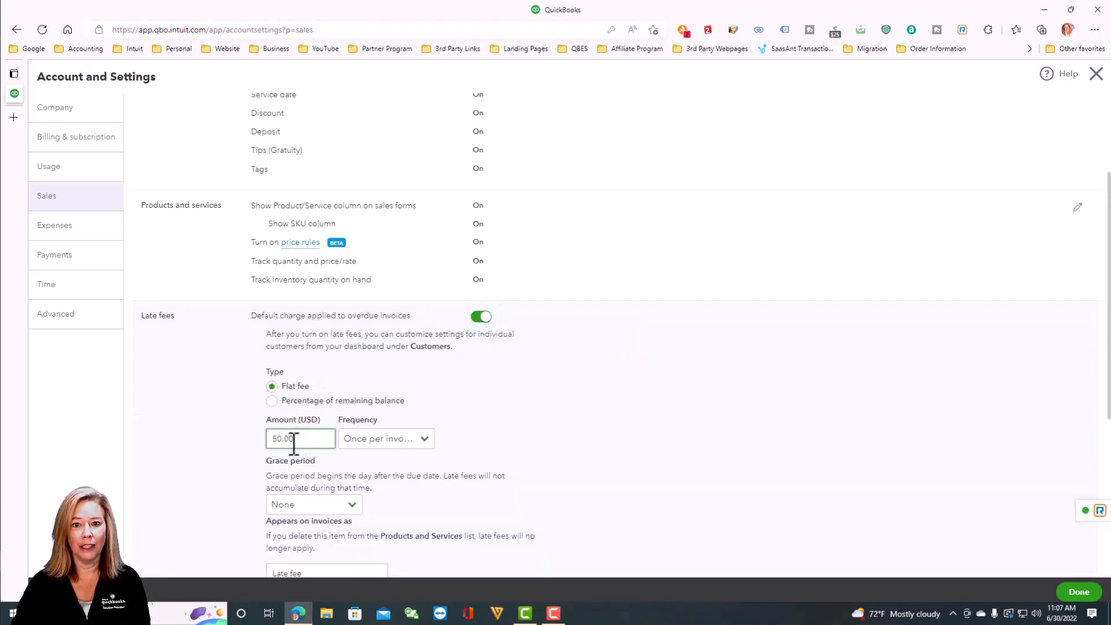
left_click(270, 401)
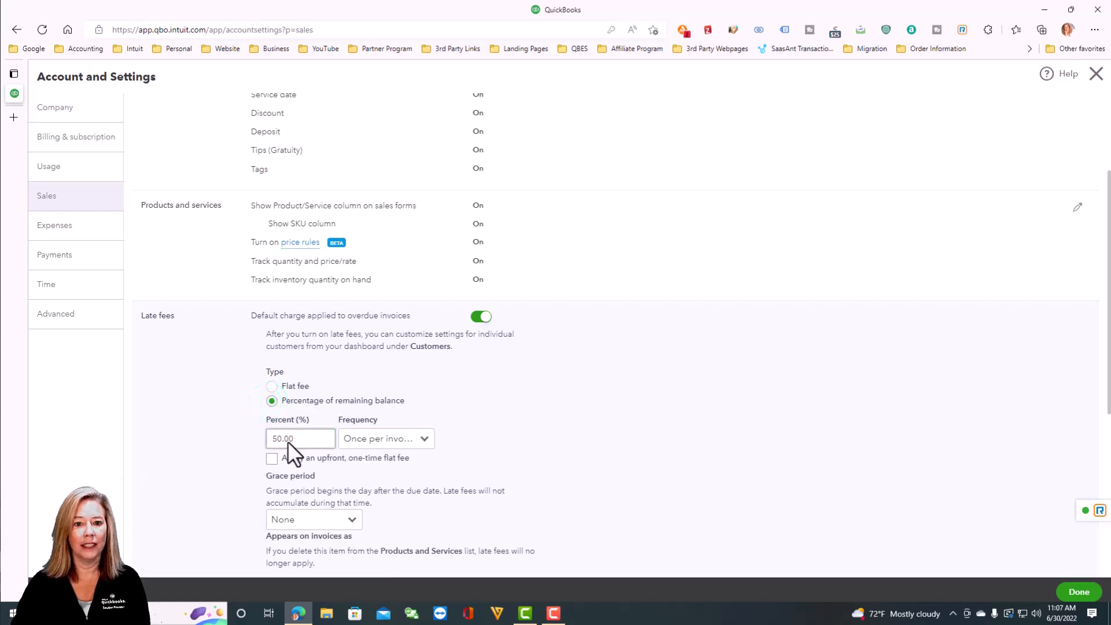
left_click(272, 387)
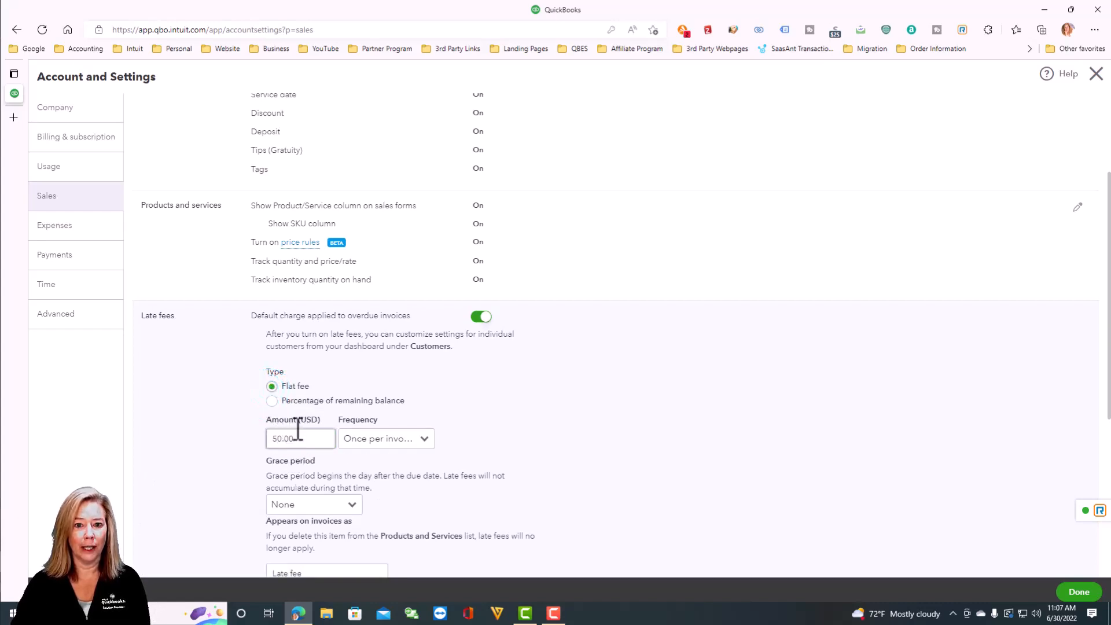
left_click(272, 401)
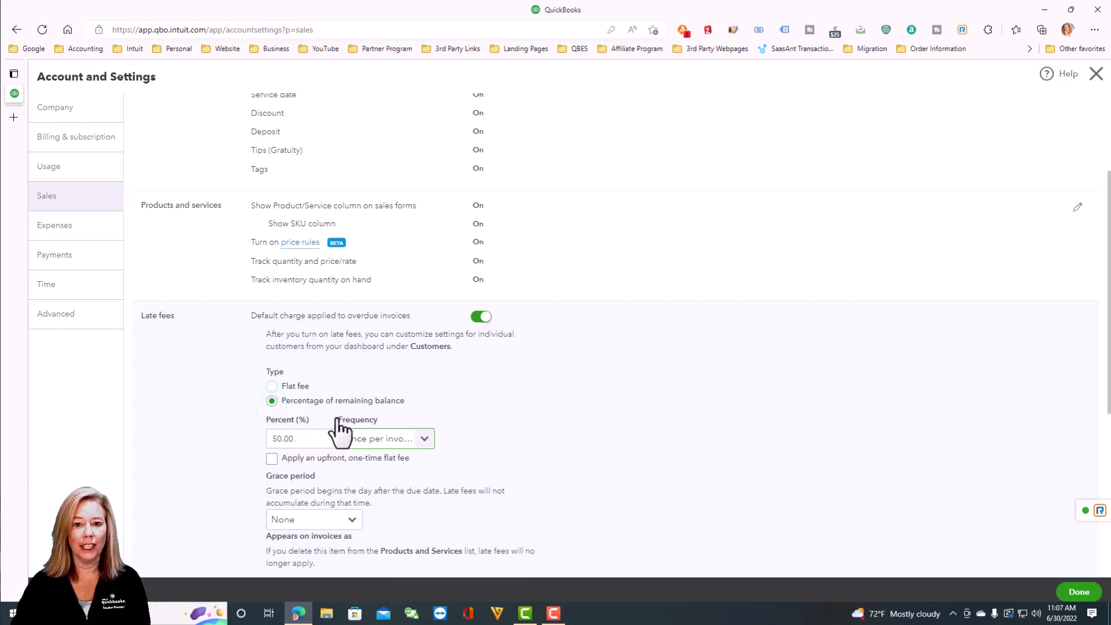
Examine the frequency and grace period choices for late fees and how the fee appears on invoices.
left_click(425, 441)
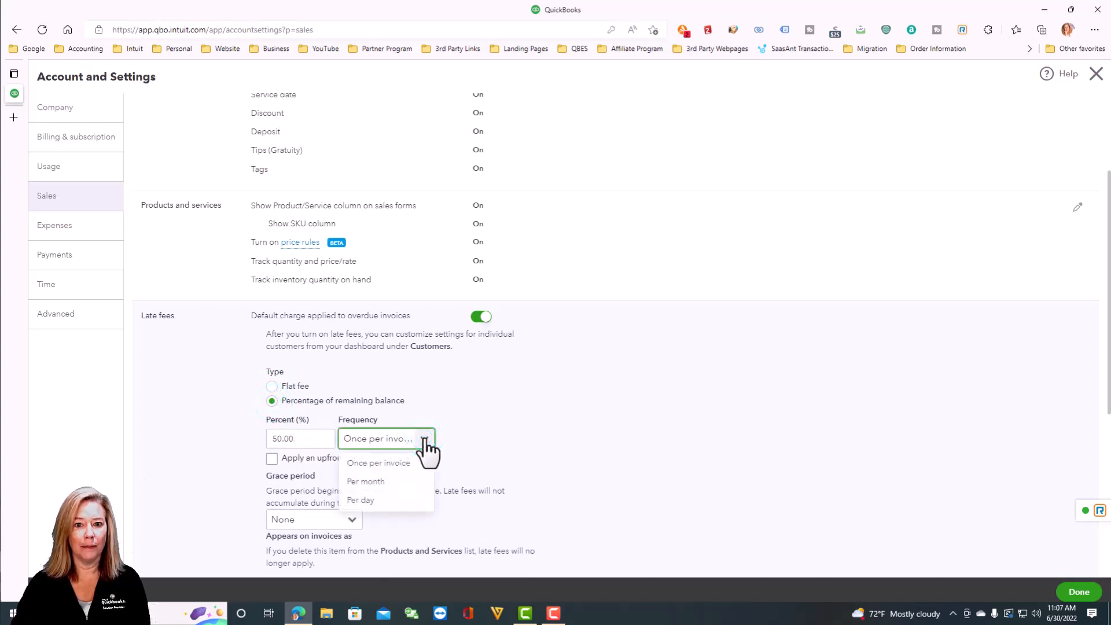
left_click(426, 441)
scroll(427, 451, "down", 3)
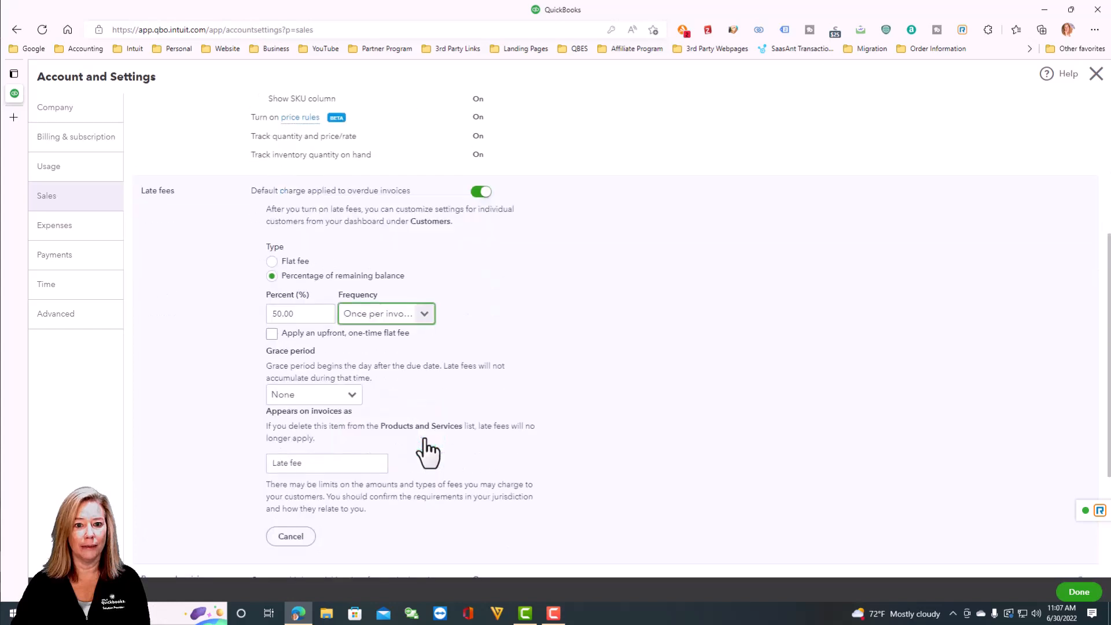
left_click(351, 375)
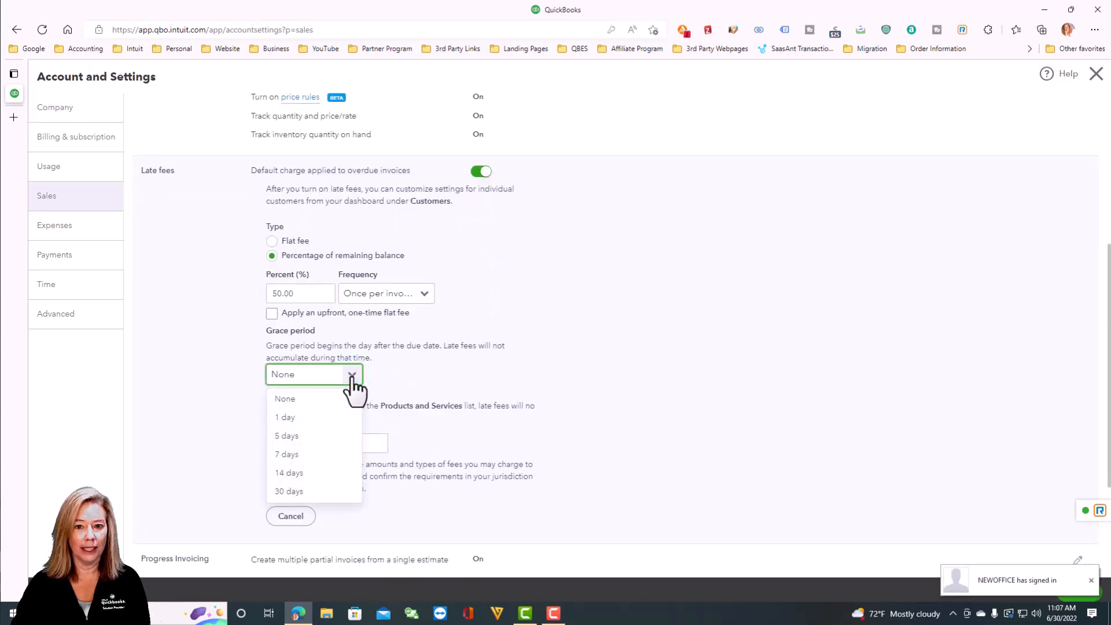
left_click(352, 377)
scroll(377, 445, "down", 3)
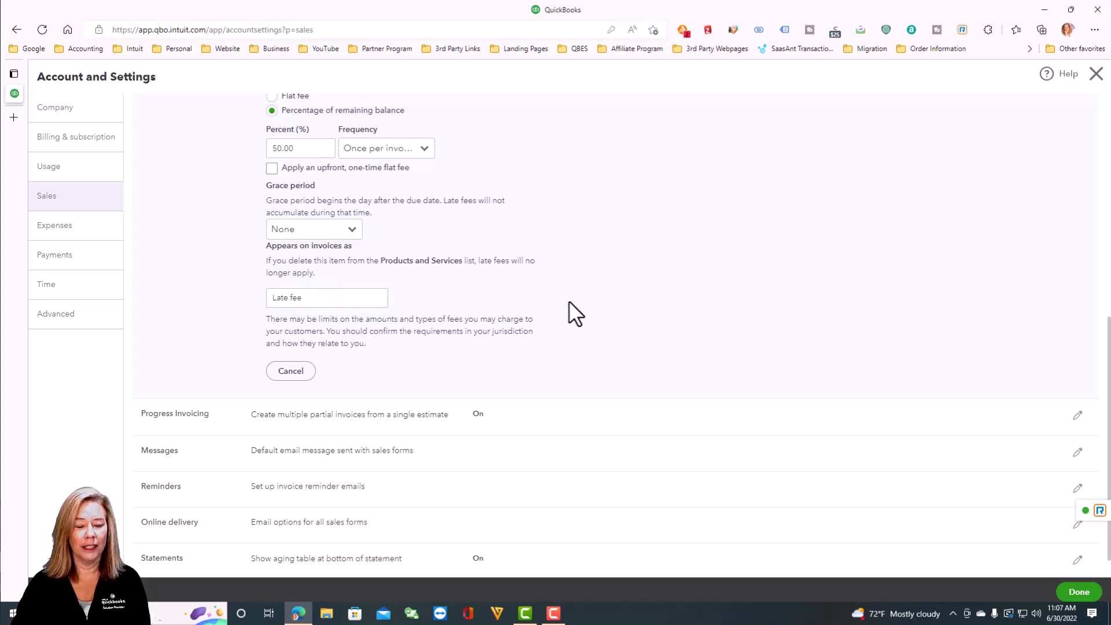
scroll(568, 301, "up", 1)
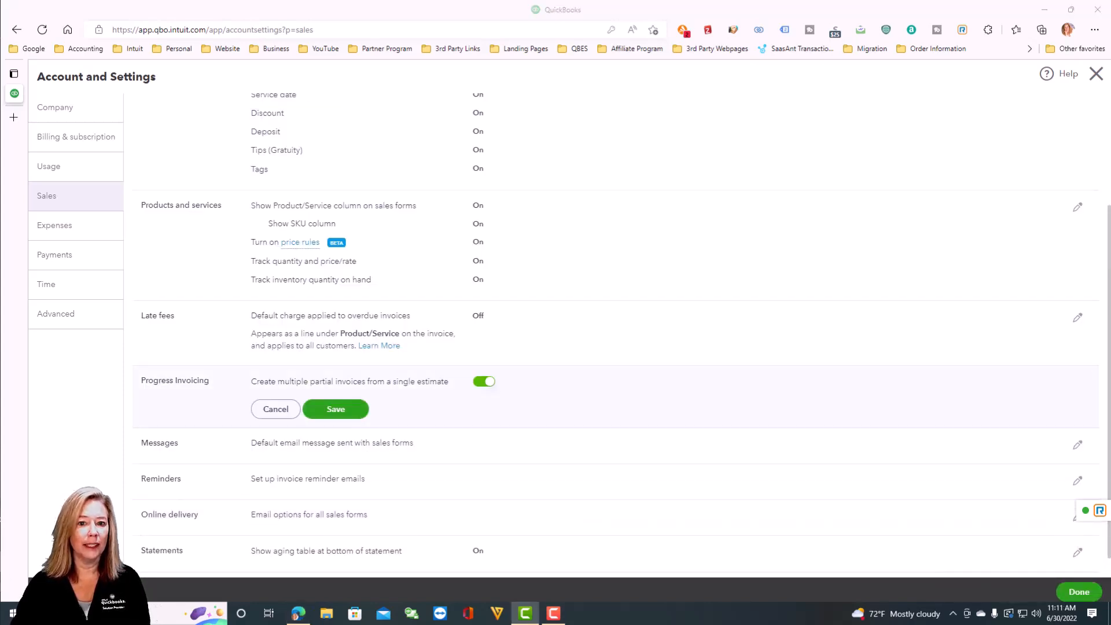
Save the progress invoicing setting with multiple partial invoices from a single estimate turned on.
left_click(670, 410)
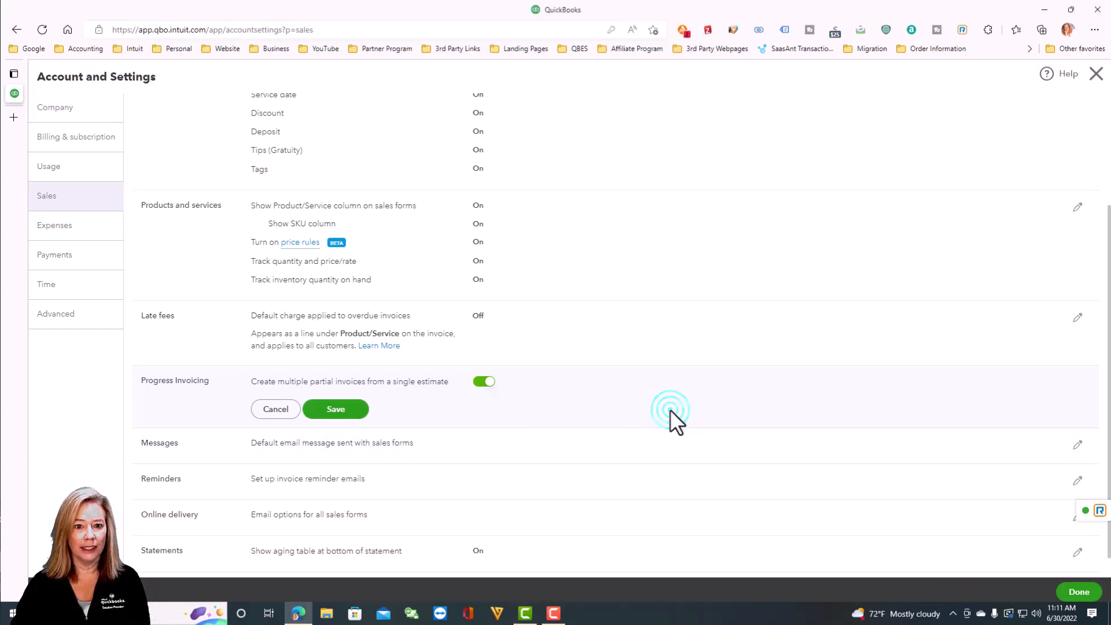
scroll(670, 410, "down", 1)
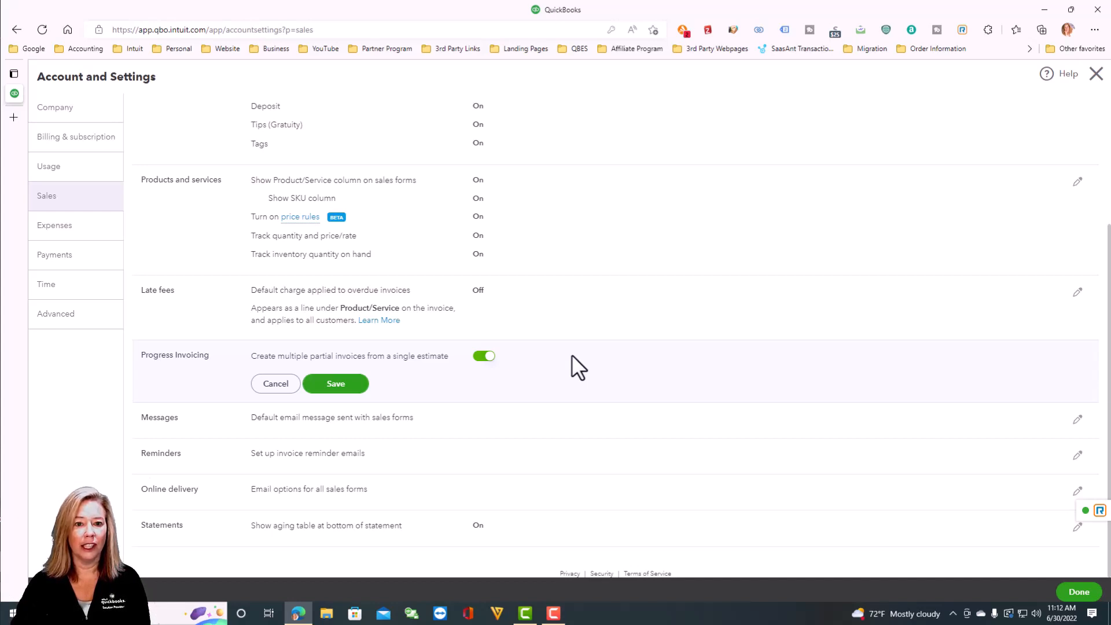
left_click(348, 384)
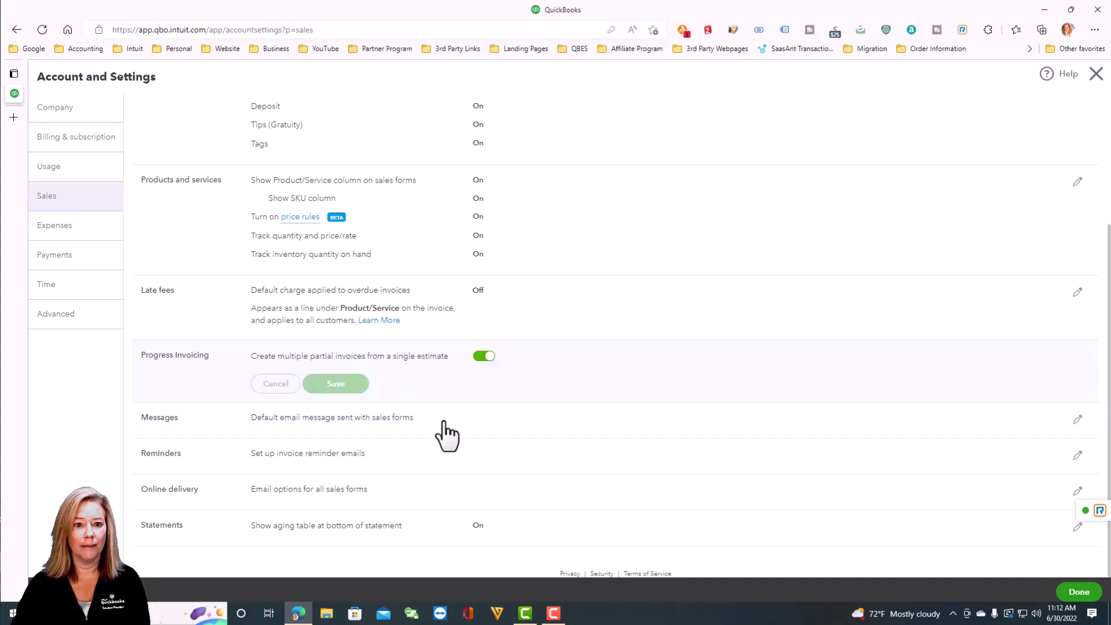
Review the default email message sent with sales forms, including greeting, subject and copy addresses, and save it.
left_click(462, 429)
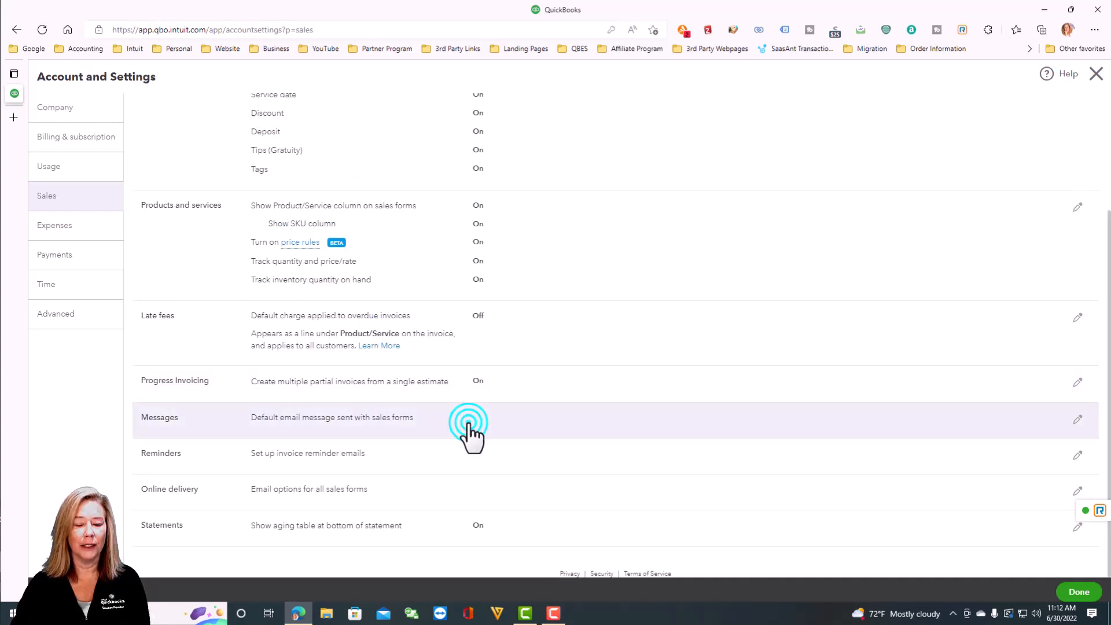
scroll(537, 453, "down", 4)
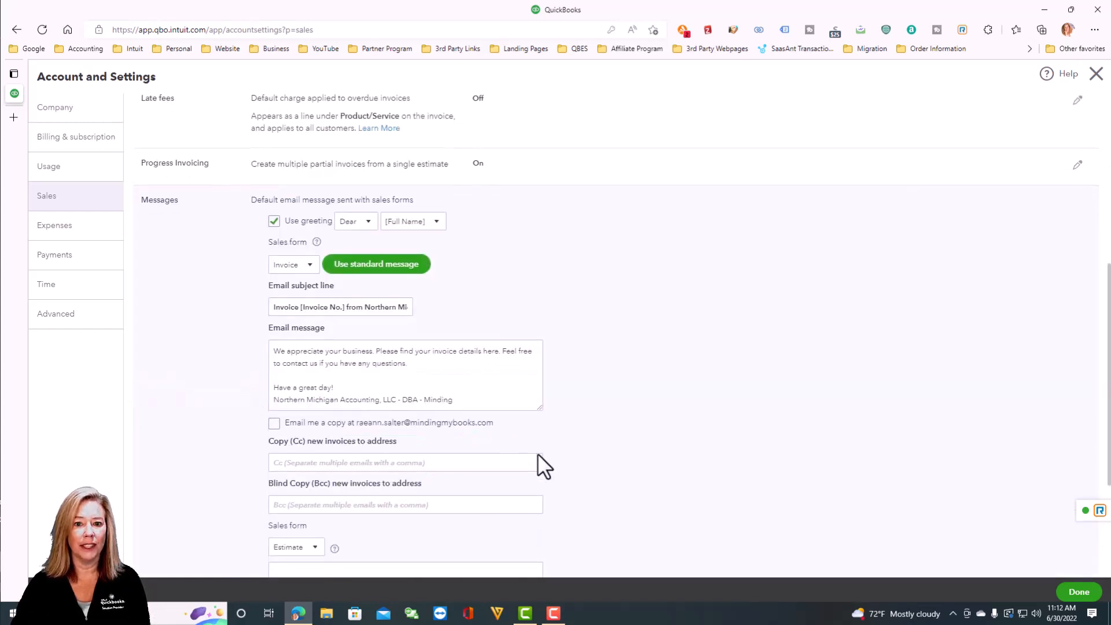
scroll(537, 454, "down", 1)
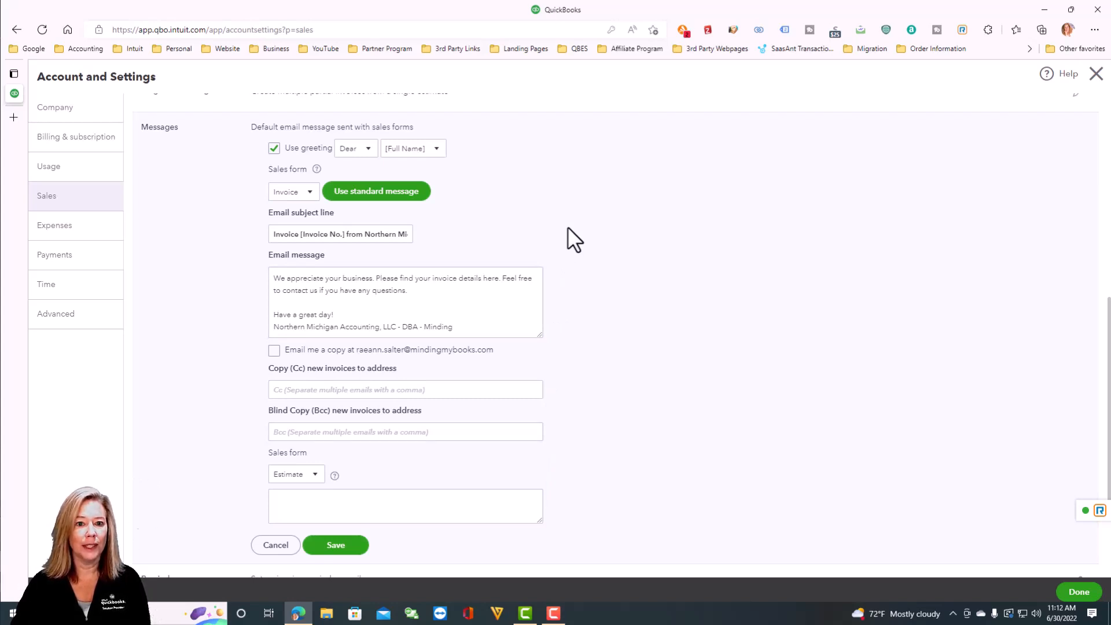
left_click(334, 546)
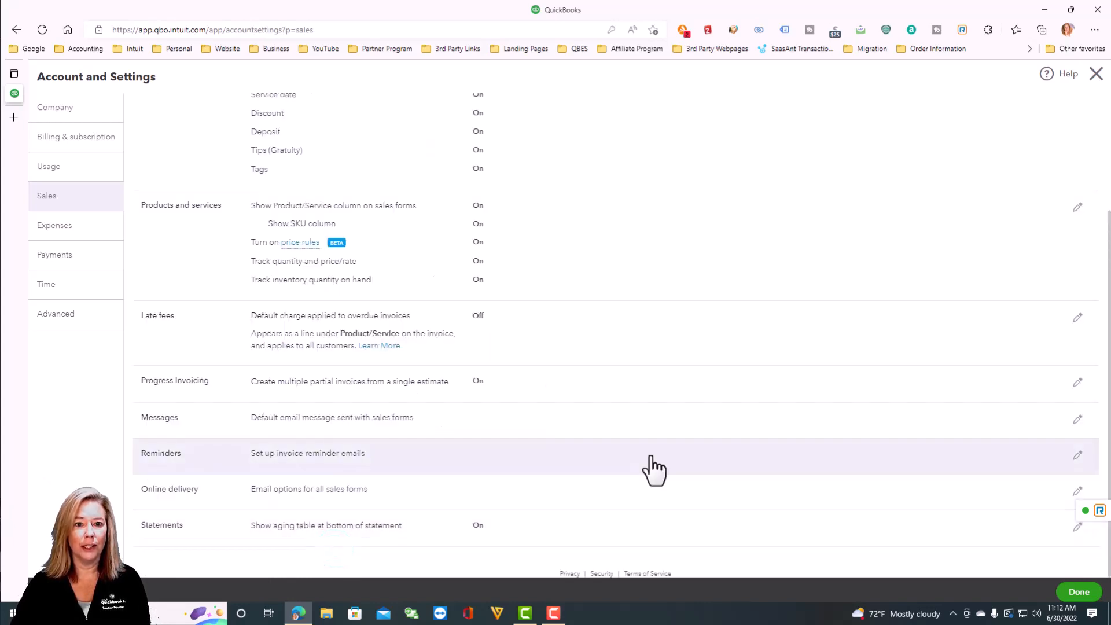
Review the greeting, subject line and message of the invoice reminder email, and save the reminder settings.
left_click(651, 457)
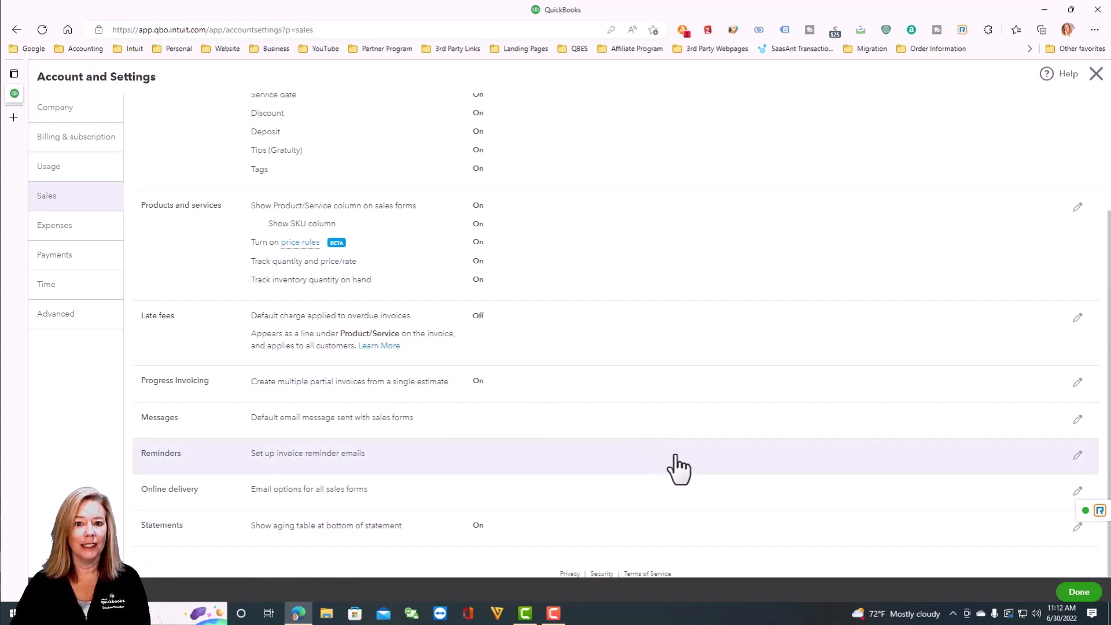
left_click(673, 457)
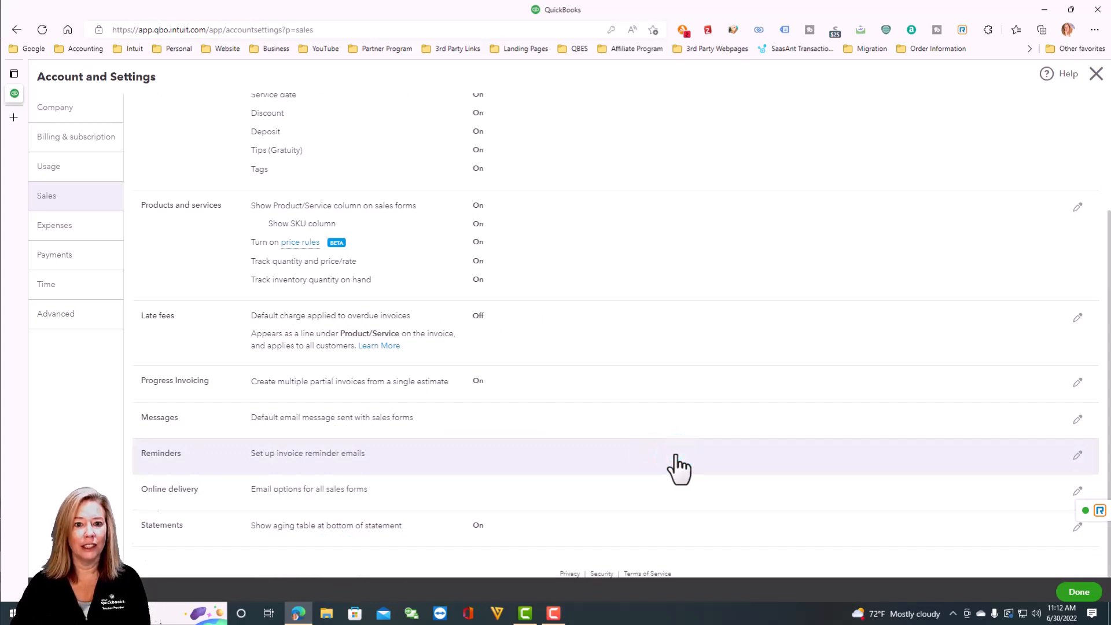
left_click(435, 463)
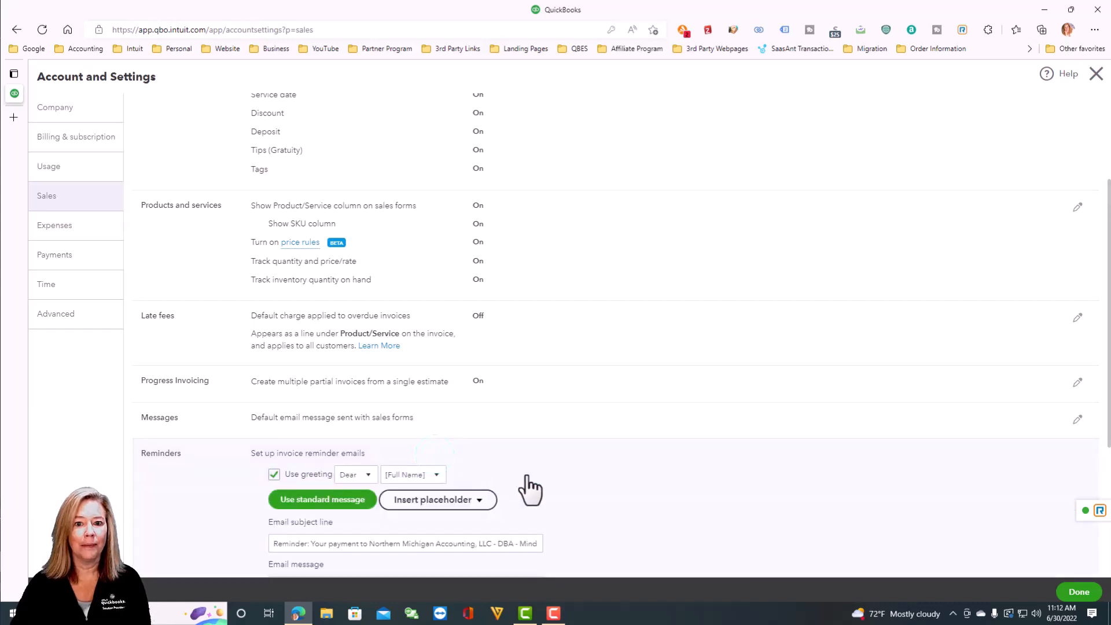
scroll(557, 480, "down", 3)
scroll(556, 482, "down", 1)
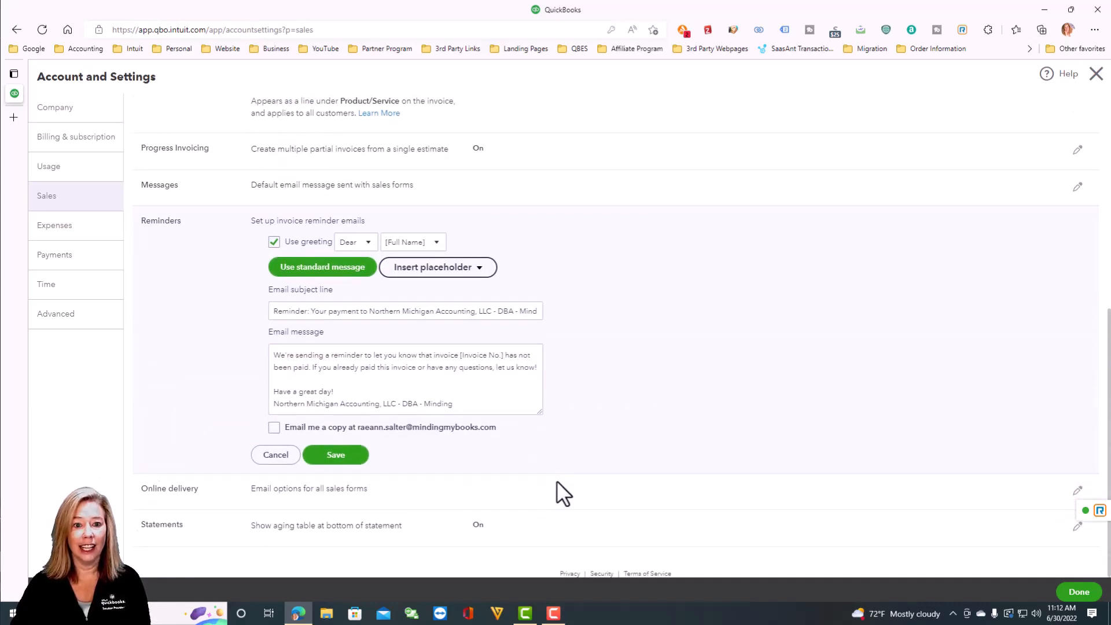
left_click(347, 455)
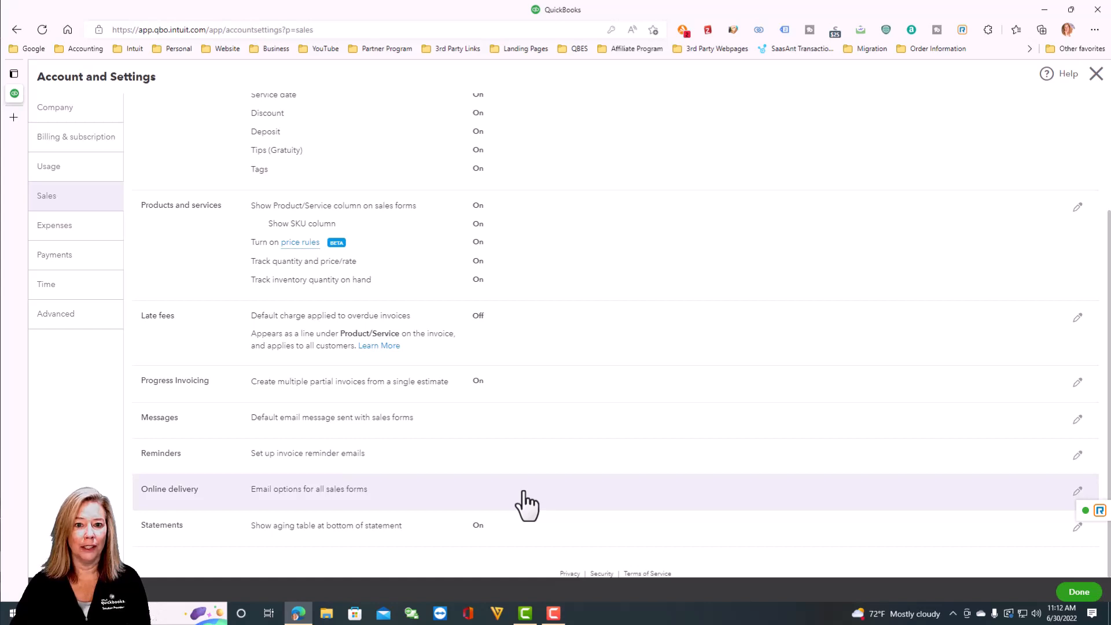
Review the online delivery email options and save them with short summary, PDF attached and Online invoice selected.
left_click(524, 492)
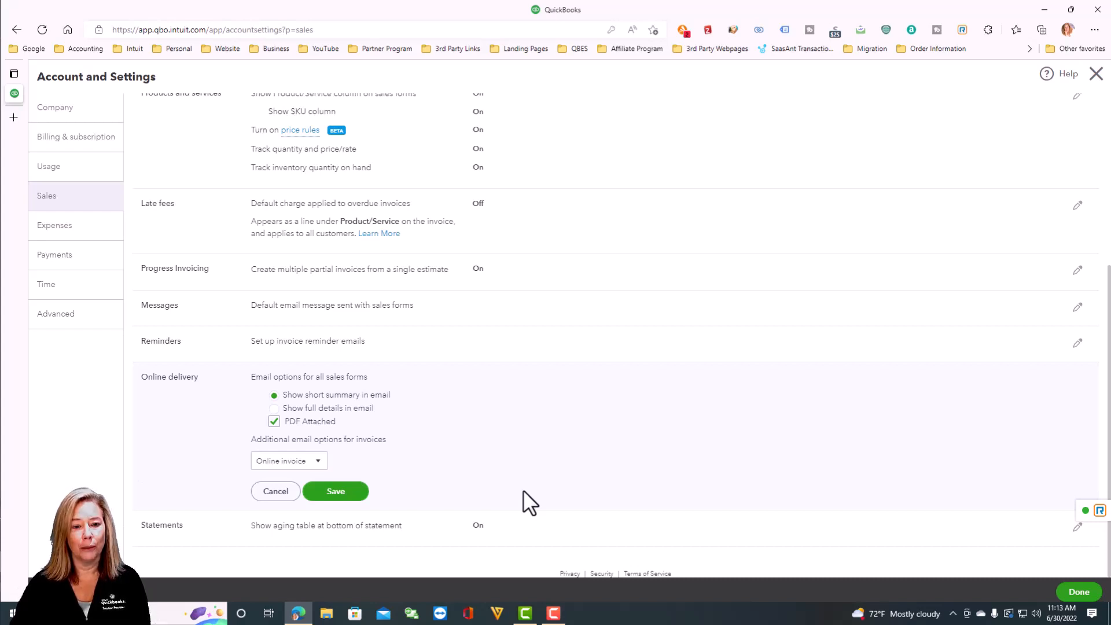
left_click(274, 407)
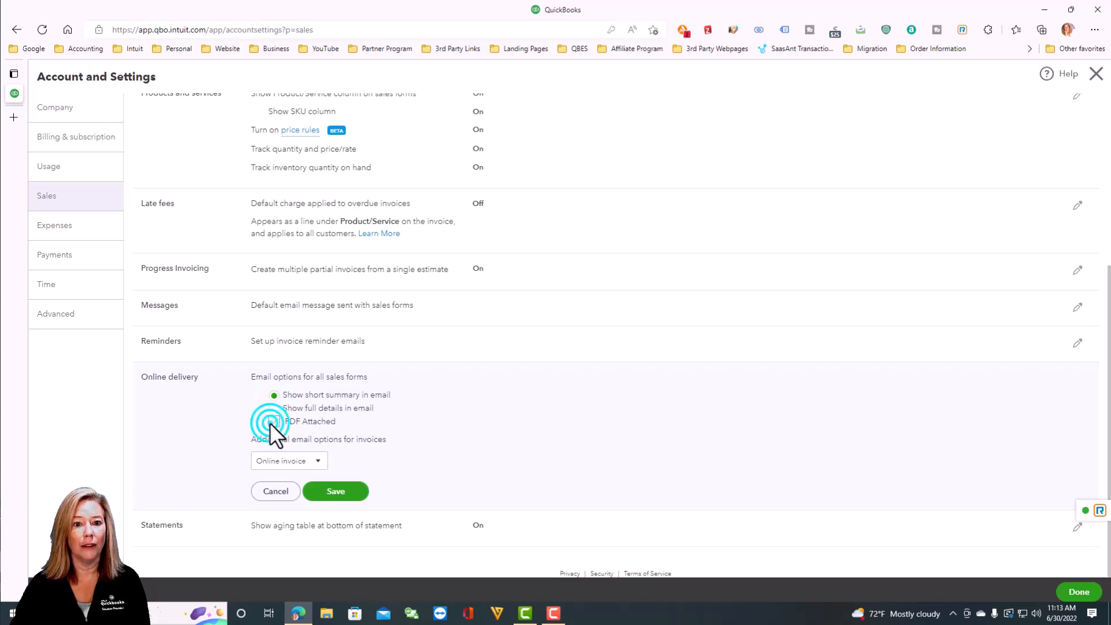
left_click(318, 461)
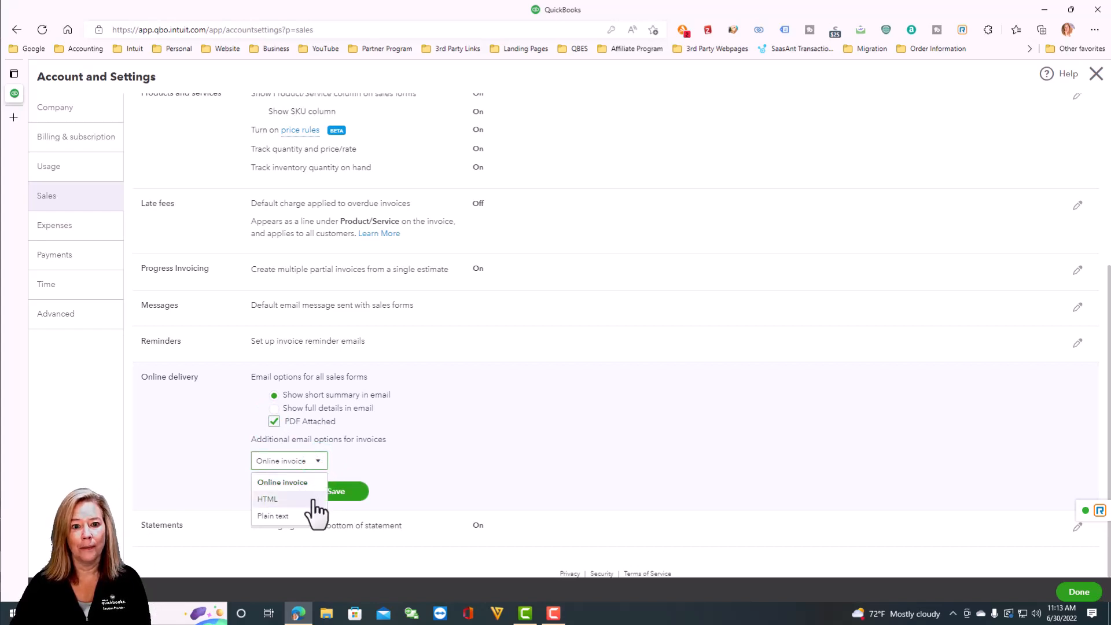
left_click(492, 442)
left_click(339, 492)
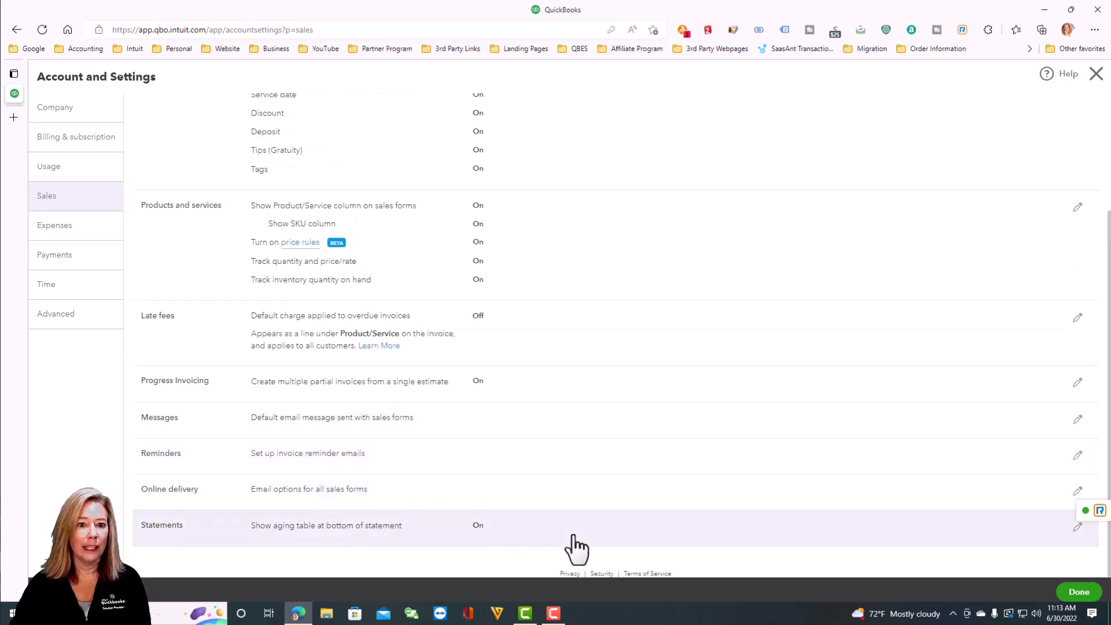
Save the statement settings with each transaction listed including all detail lines and the aging table shown at the bottom.
left_click(573, 537)
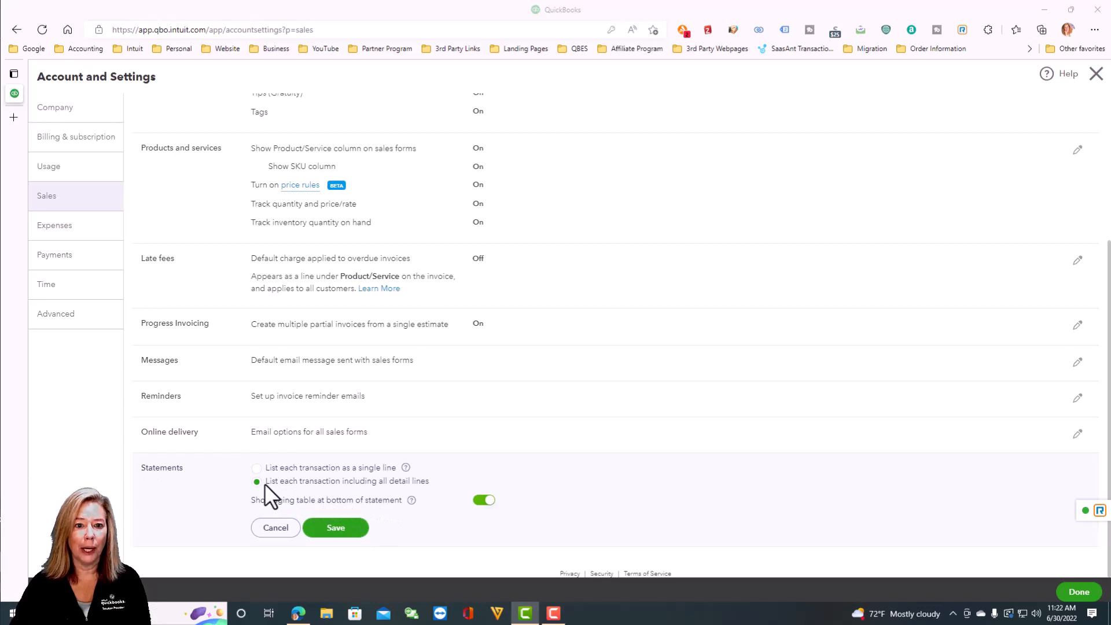
left_click(411, 500)
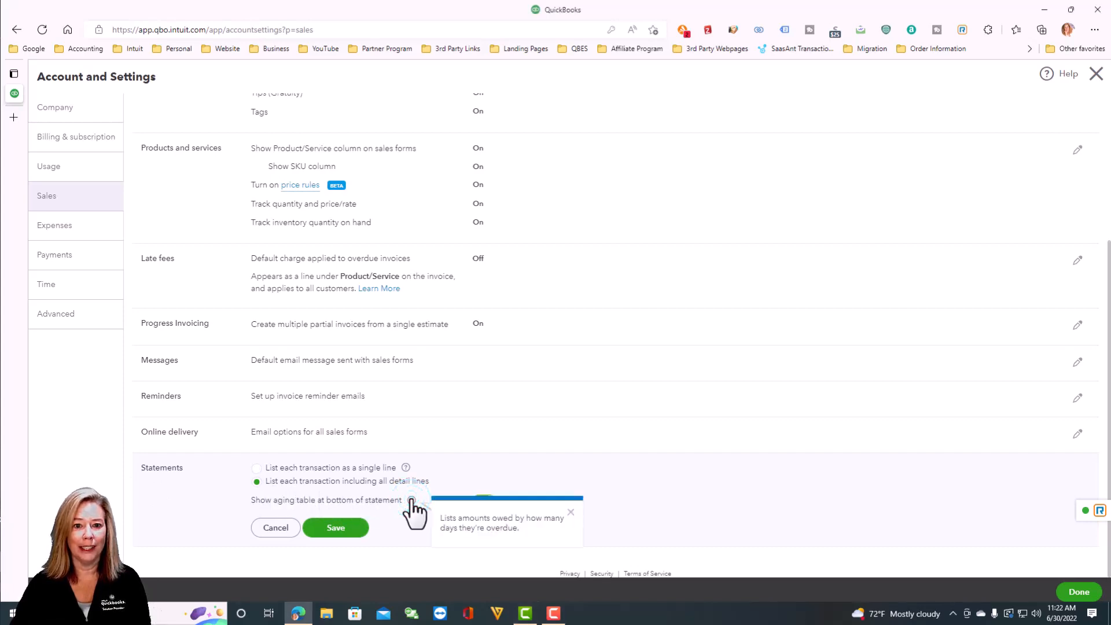
left_click(571, 513)
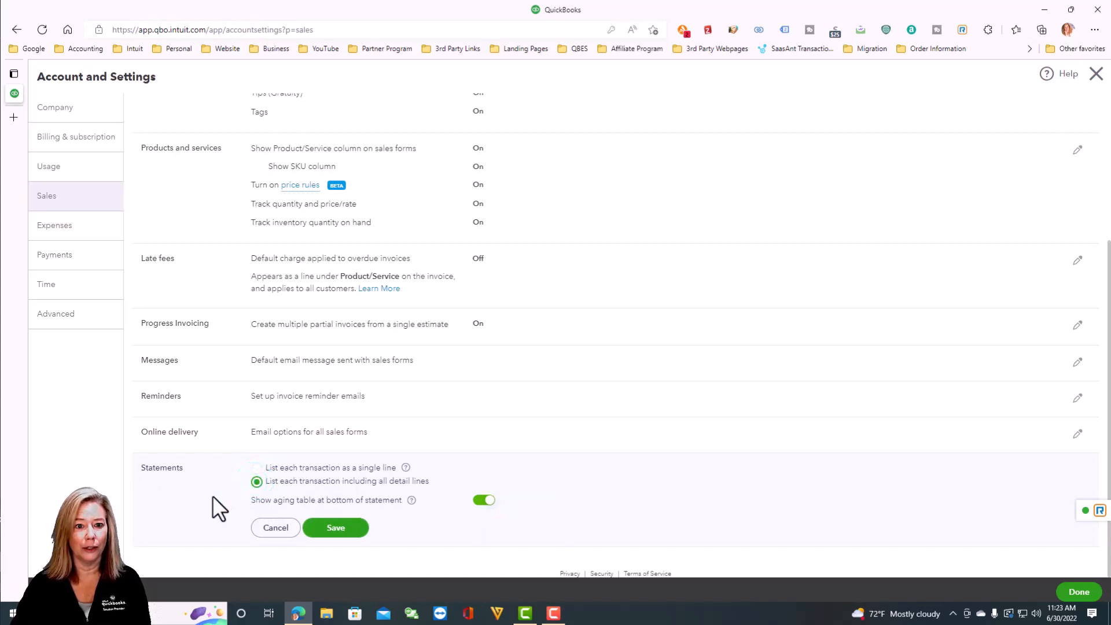
left_click(346, 527)
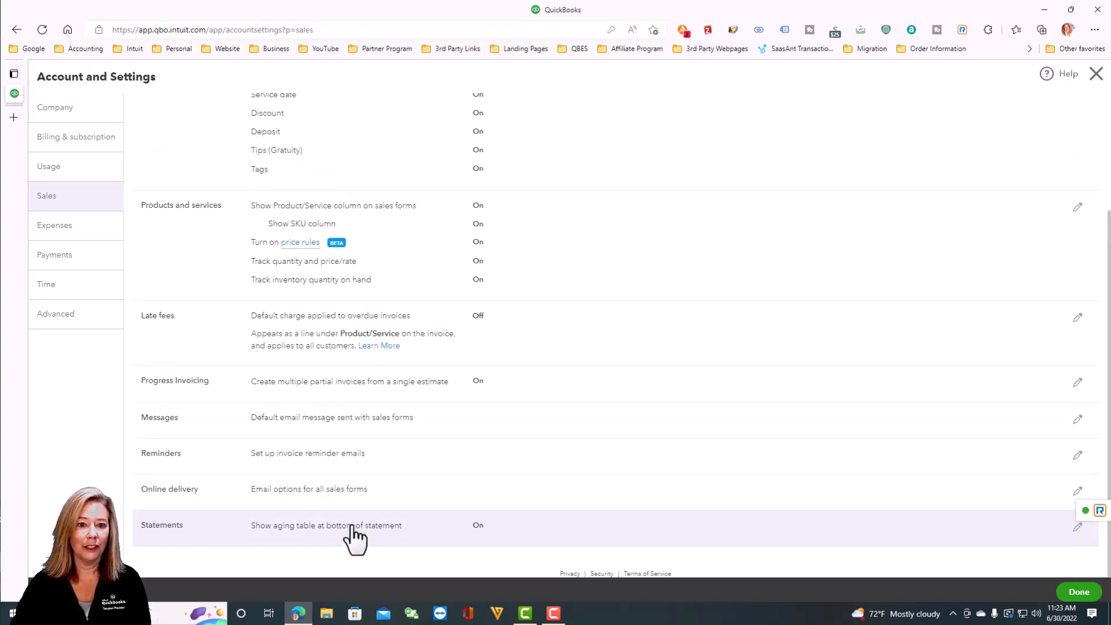
Read the explanations of the items table, Tags field and customer tracking options in the bills and expenses settings.
left_click(73, 233)
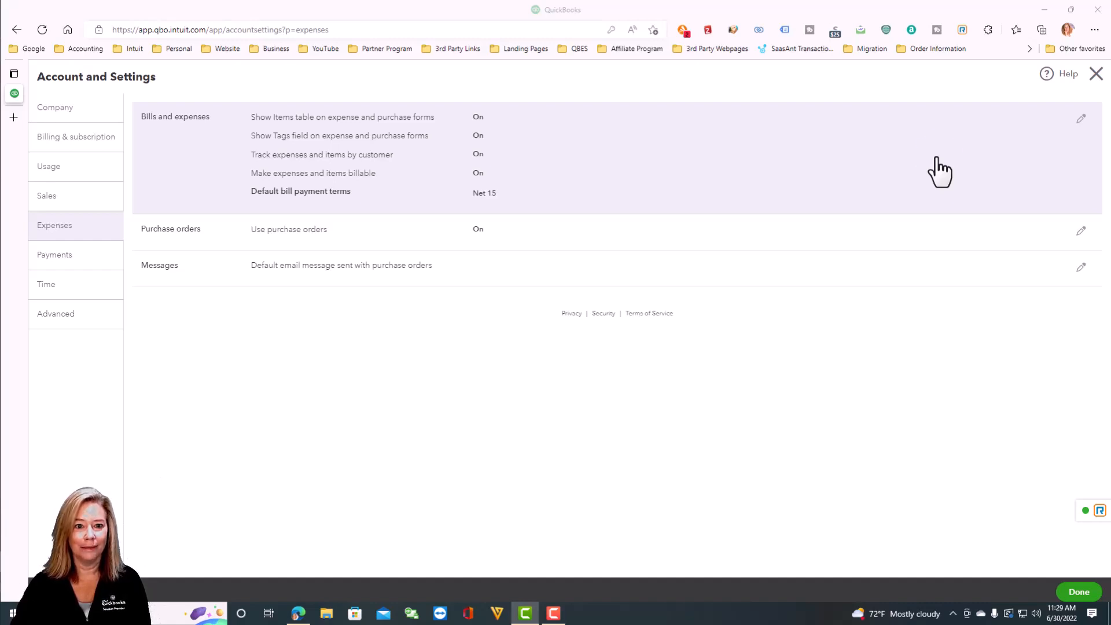
left_click(937, 159)
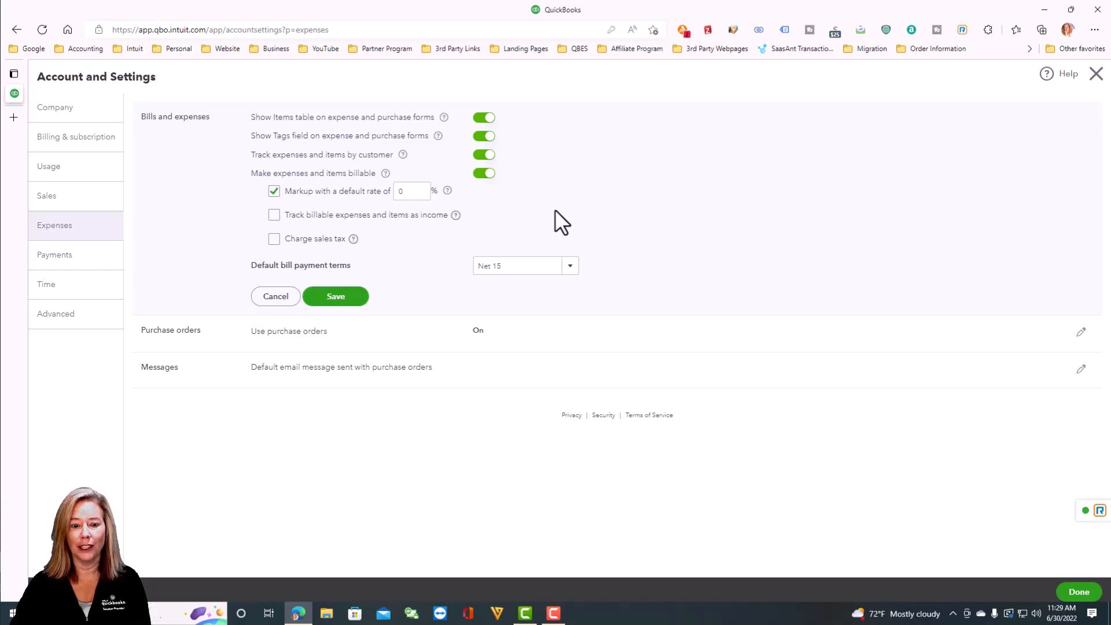
left_click(443, 118)
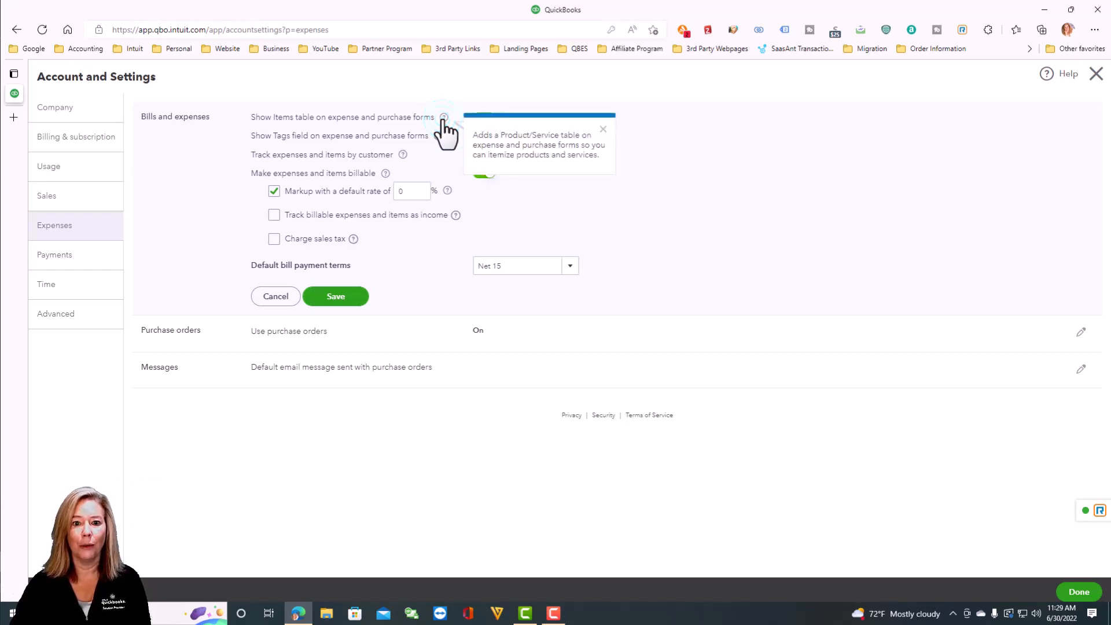
left_click(604, 129)
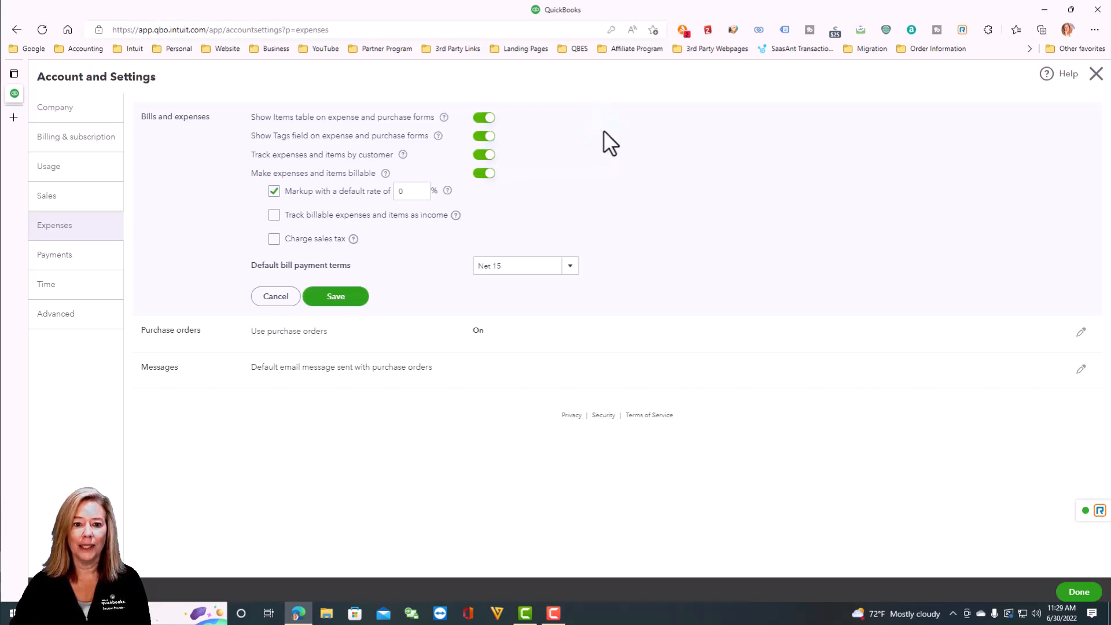
left_click(438, 135)
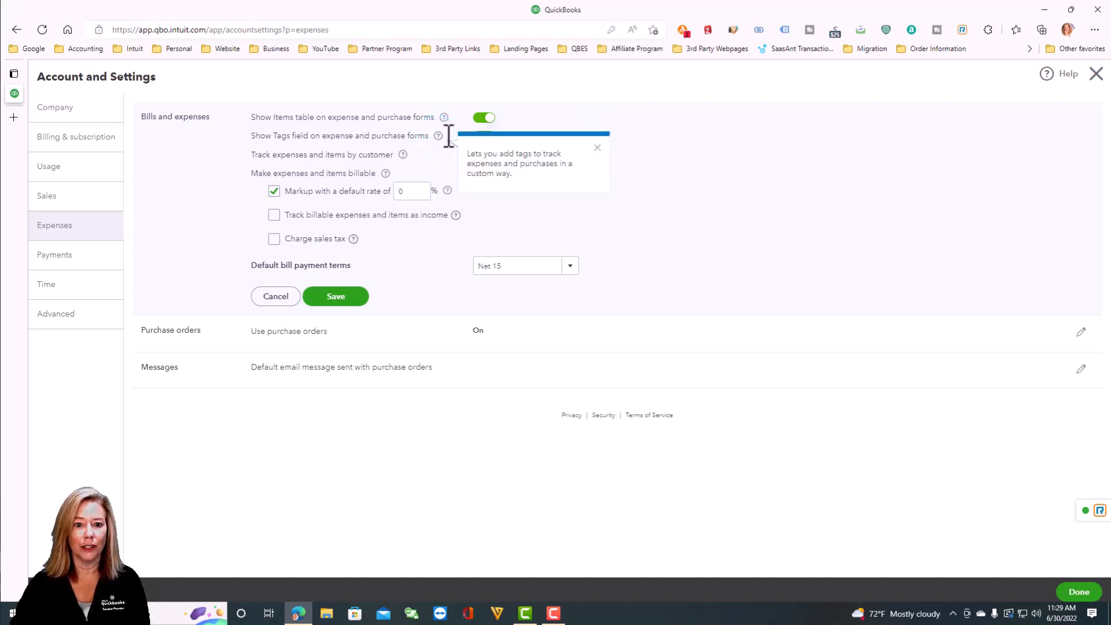
left_click(597, 149)
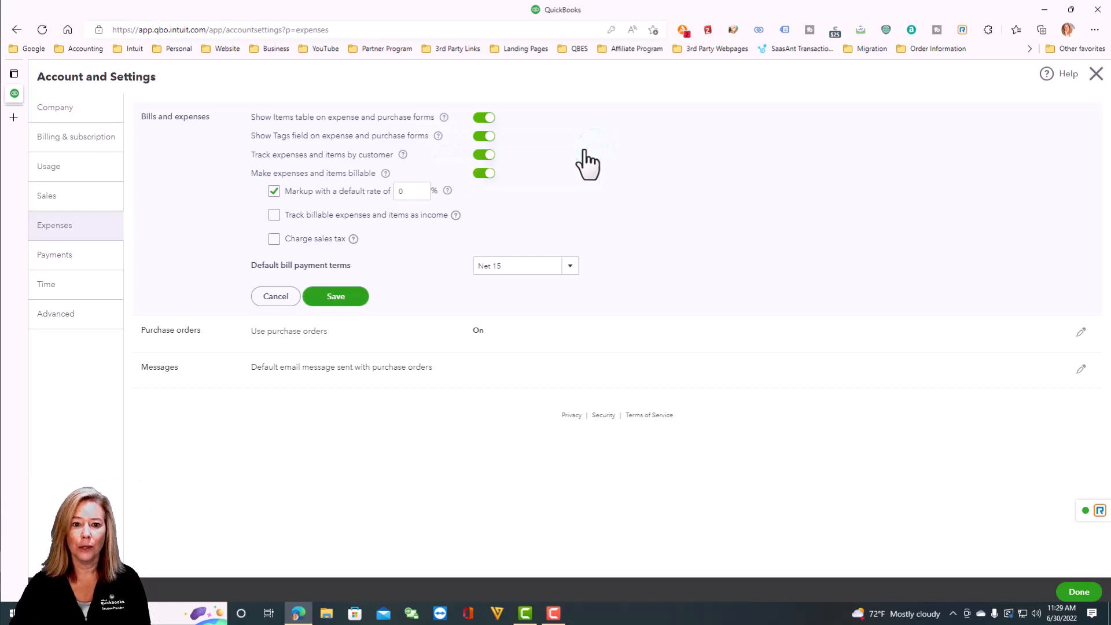
left_click(402, 157)
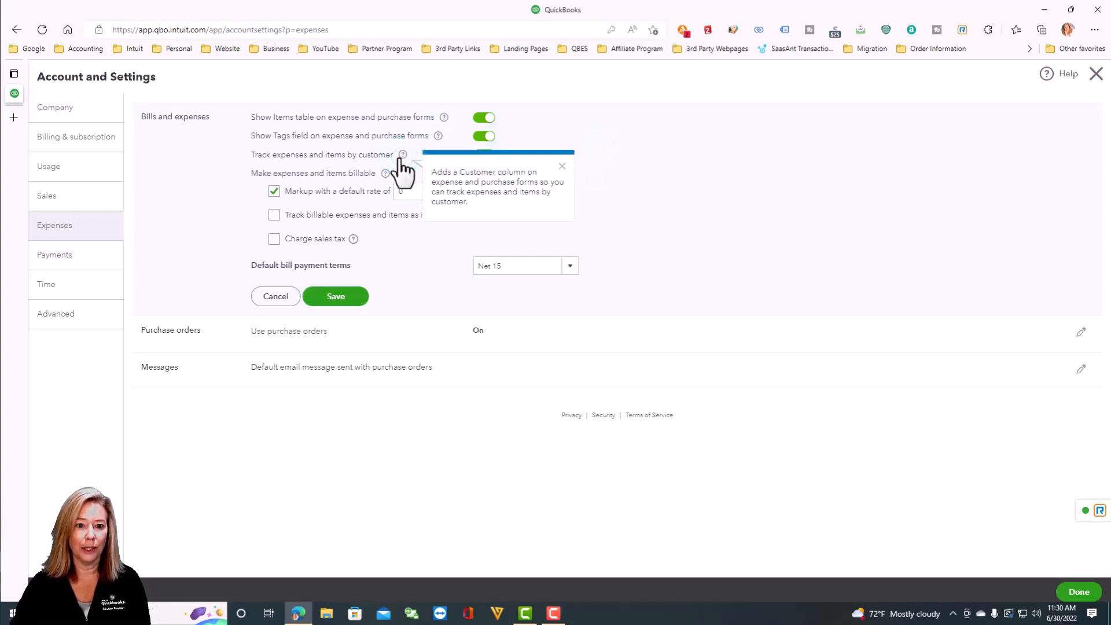
left_click(560, 168)
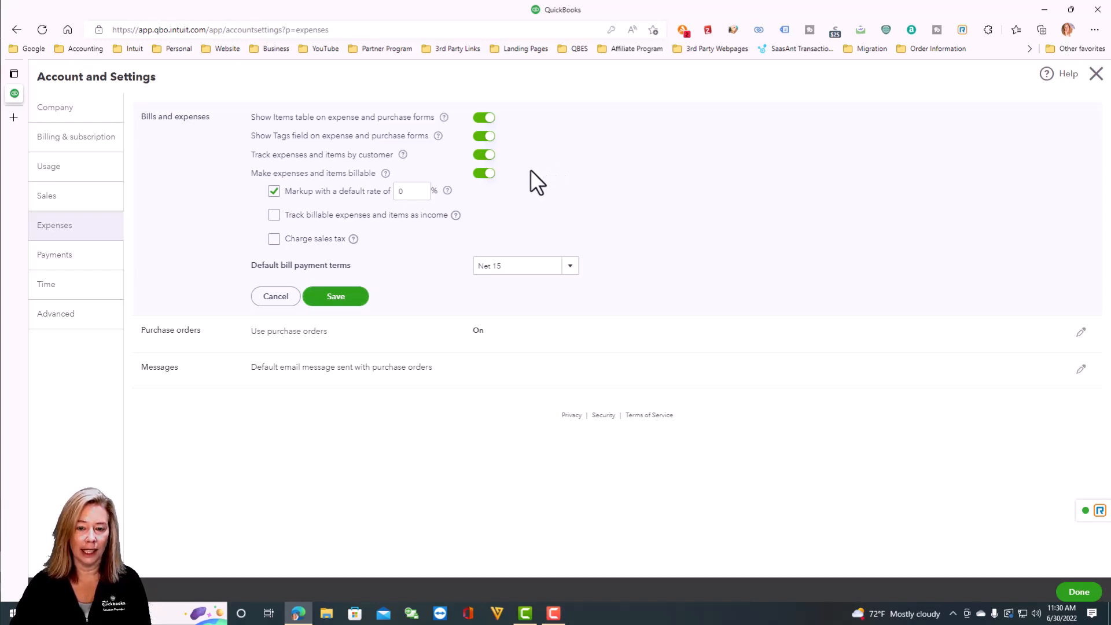
Save the bills and expenses settings with expenses and items billable and Net 15 as default bill payment terms.
left_click(479, 175)
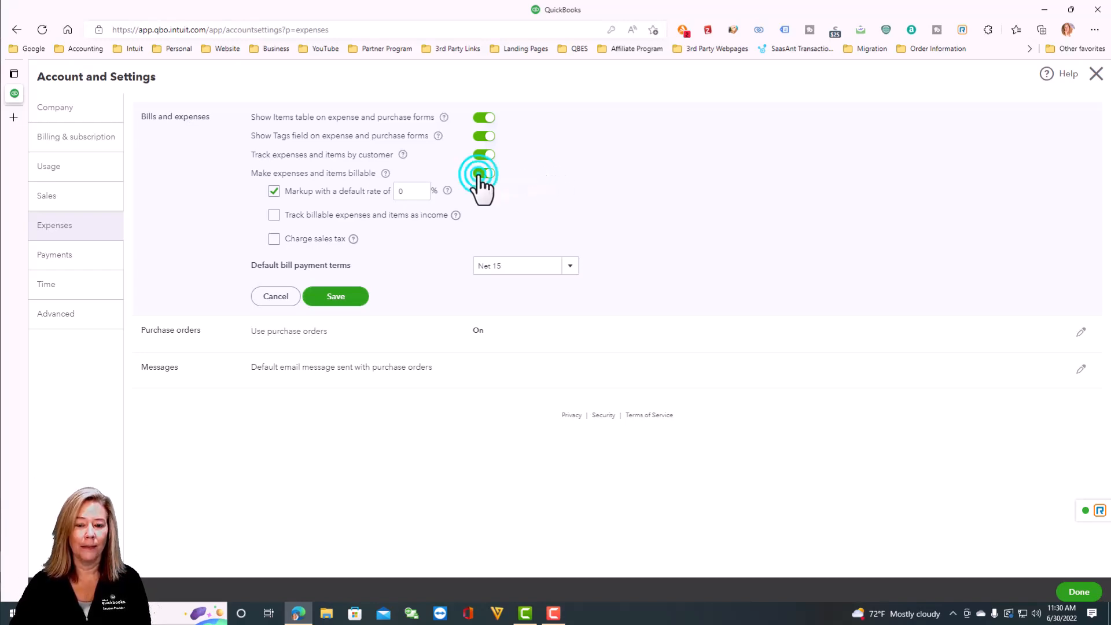
left_click(485, 173)
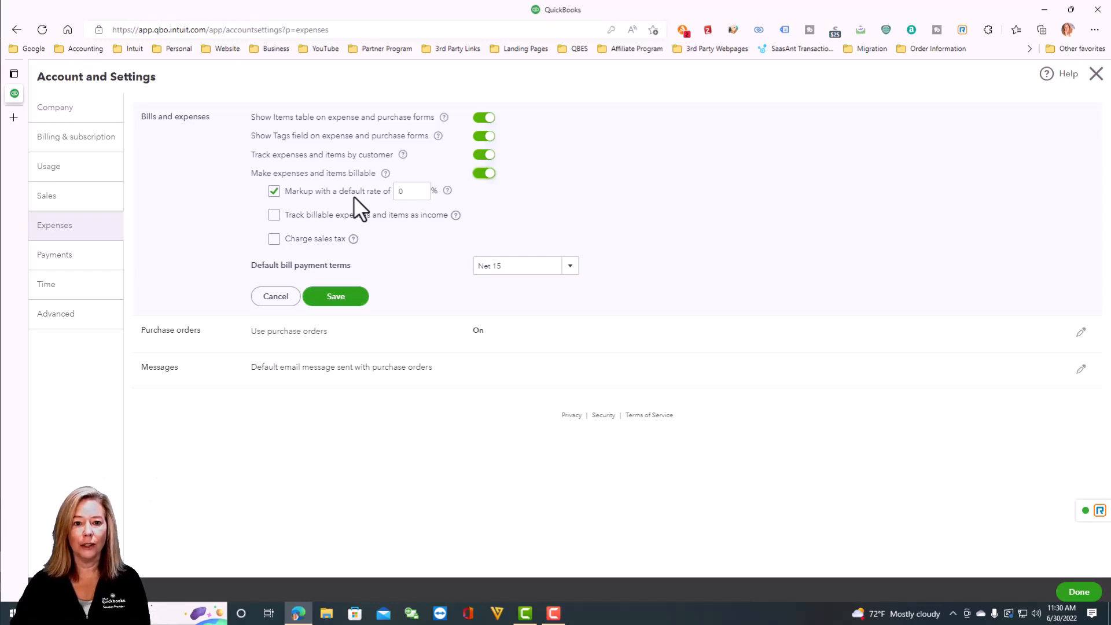
left_click(569, 267)
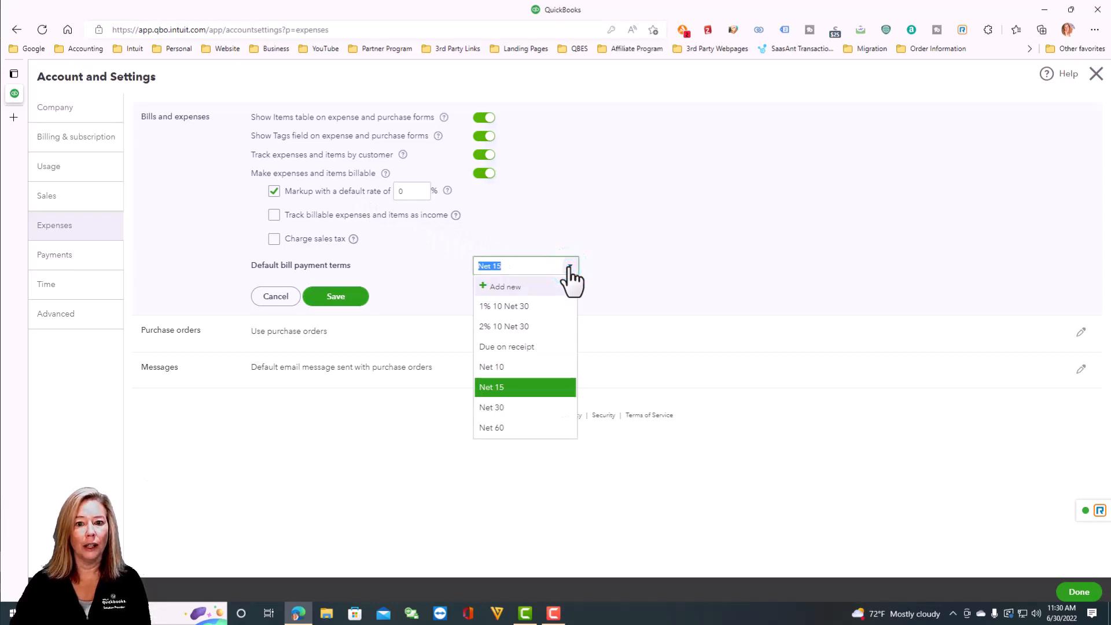
left_click(533, 387)
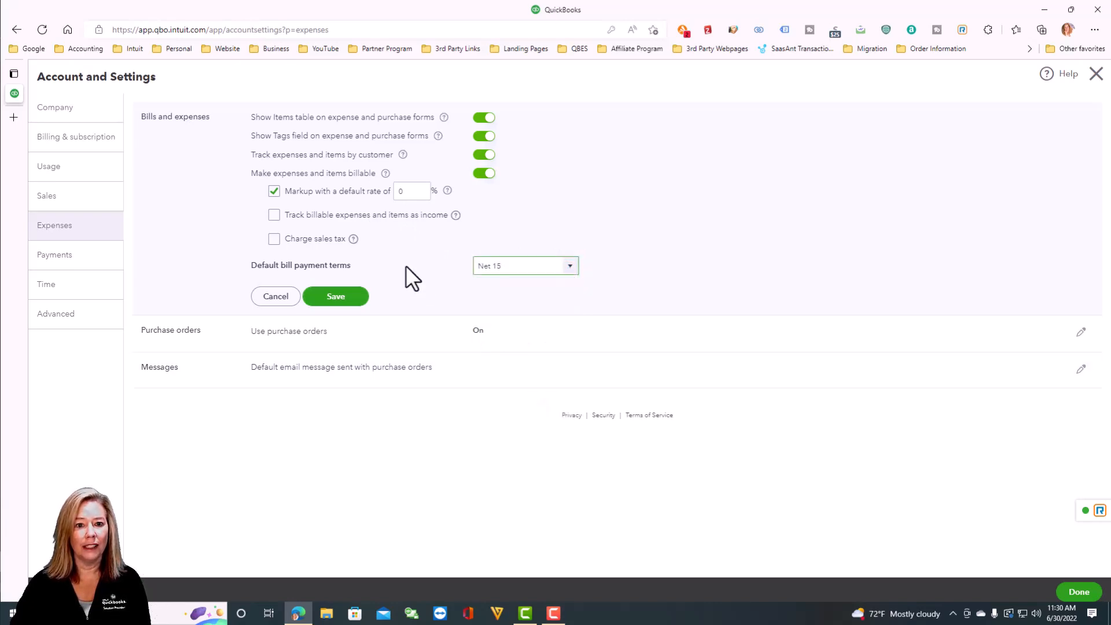
left_click(331, 301)
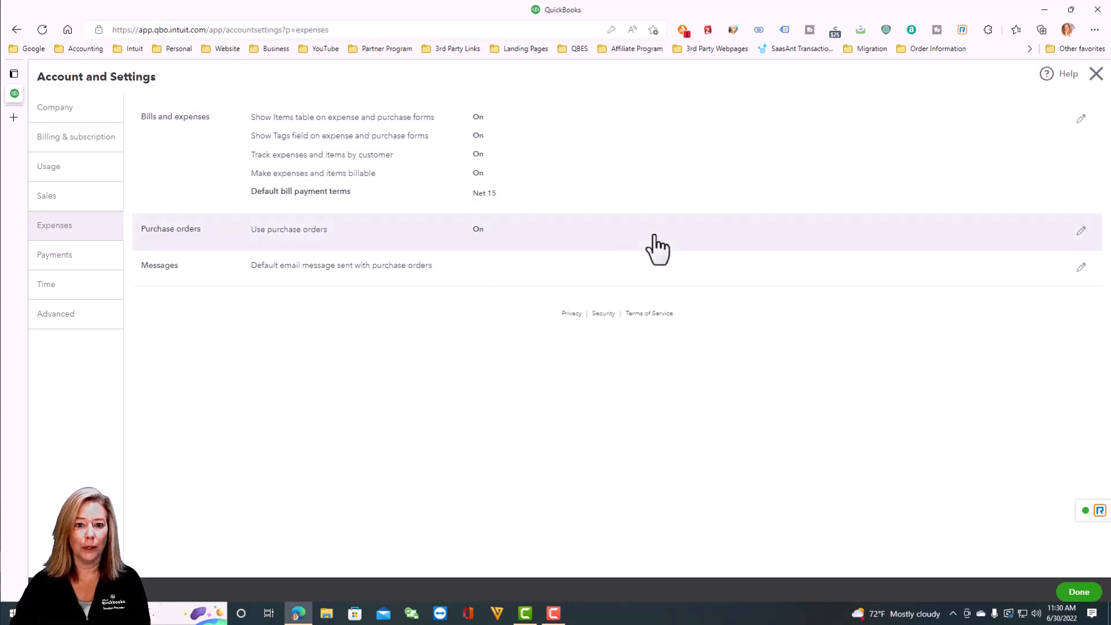
Check which custom fields apply to purchase orders, and turn on custom transaction numbers in the purchase order settings.
left_click(656, 249)
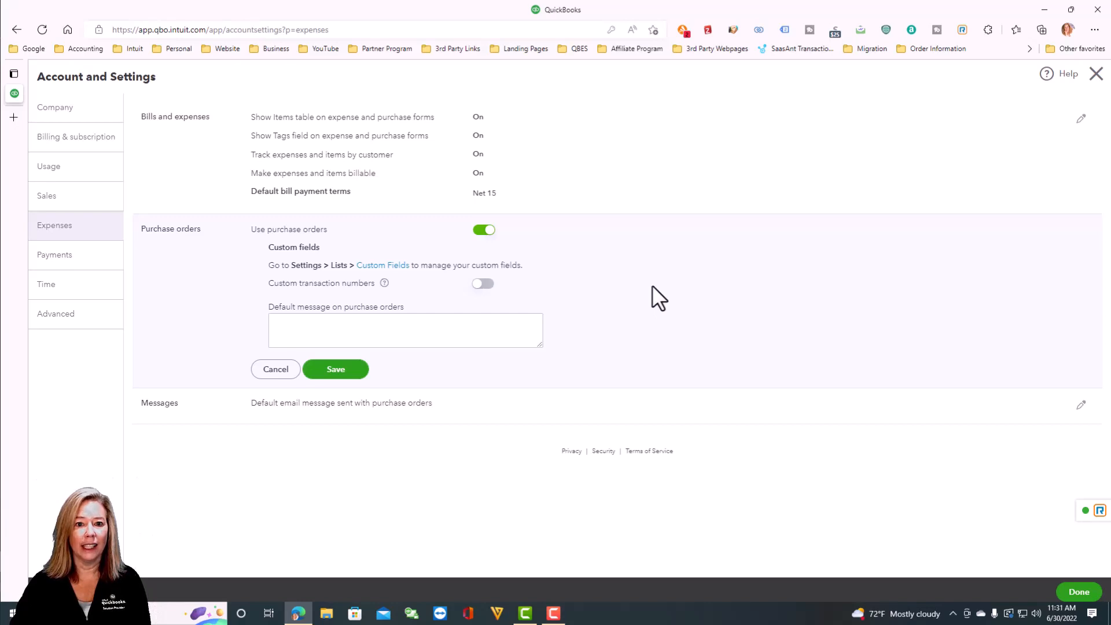
left_click(386, 265)
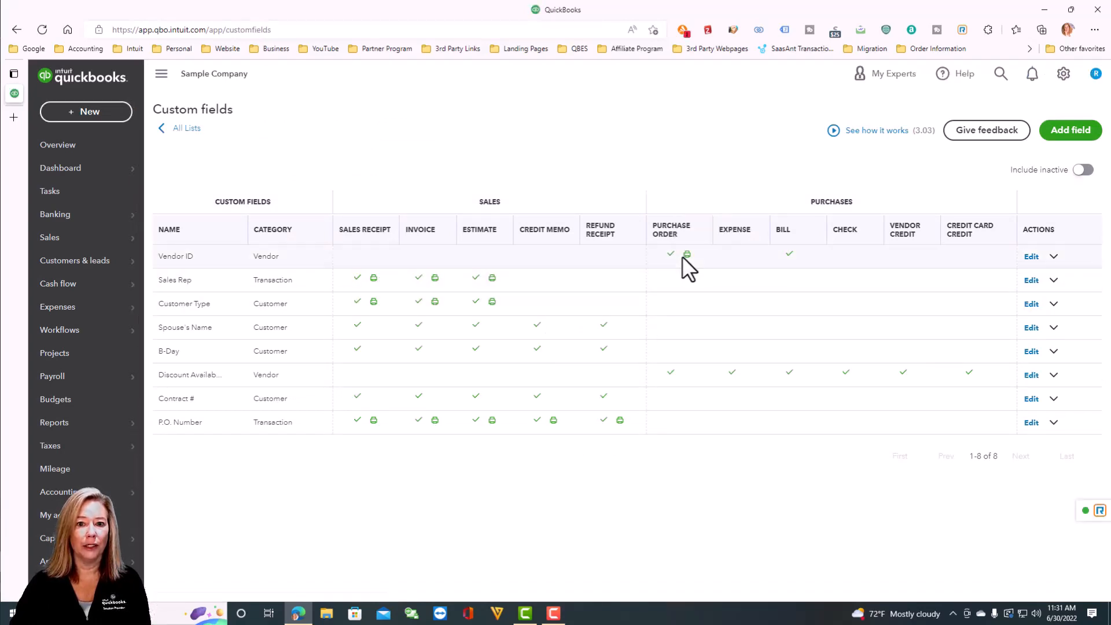
left_click(16, 30)
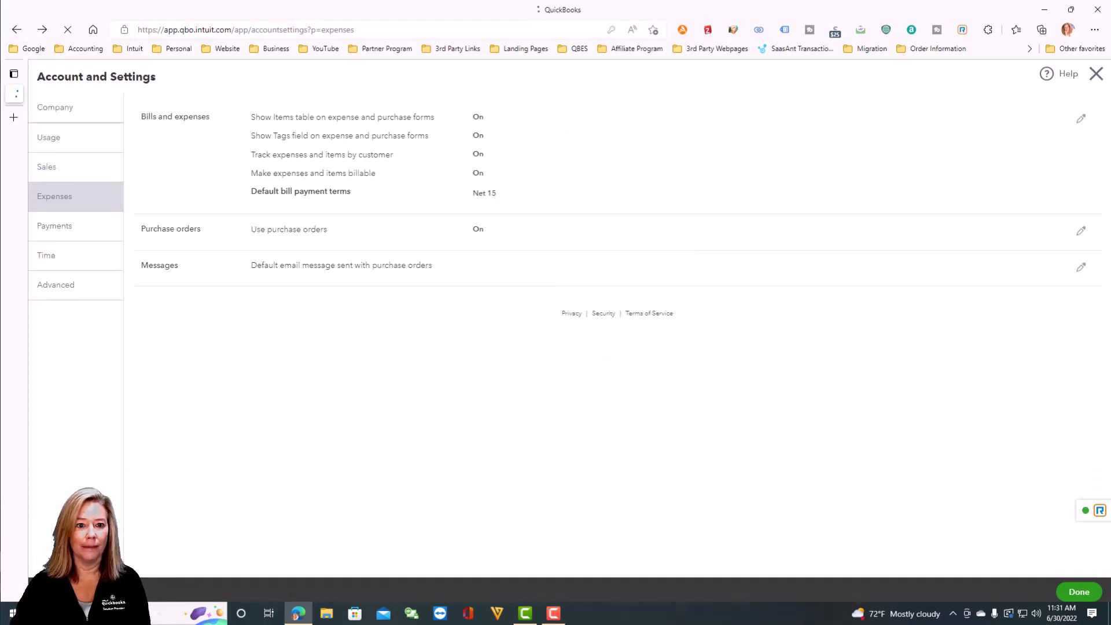
left_click(568, 230)
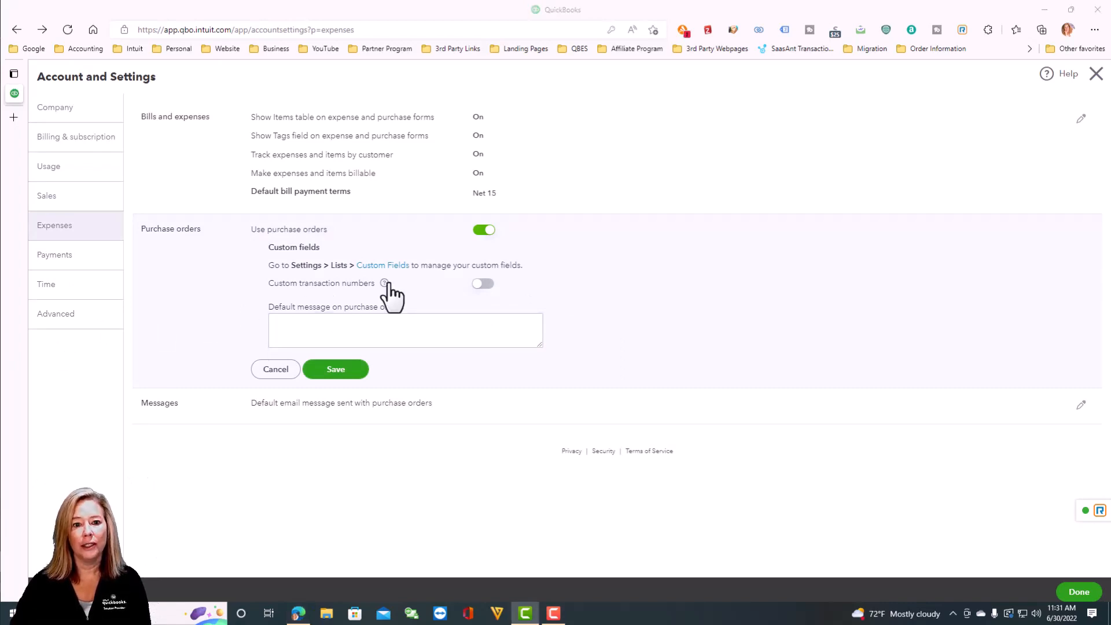
left_click(483, 284)
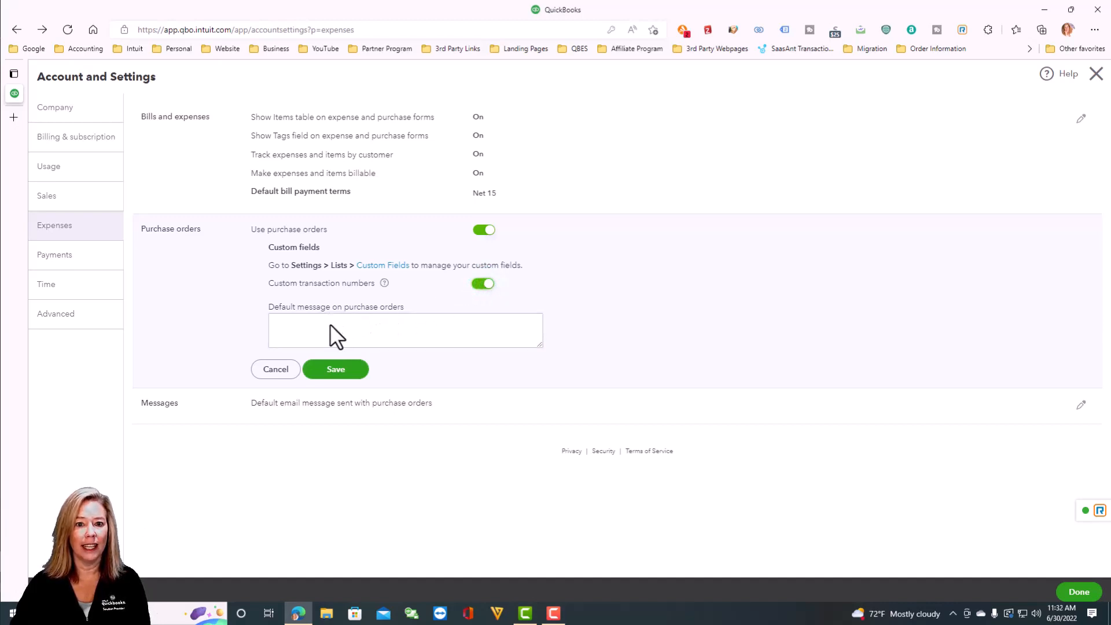
Review the default email message sent with purchase orders, including greeting, subject line and copy addresses, and save it.
left_click(476, 285)
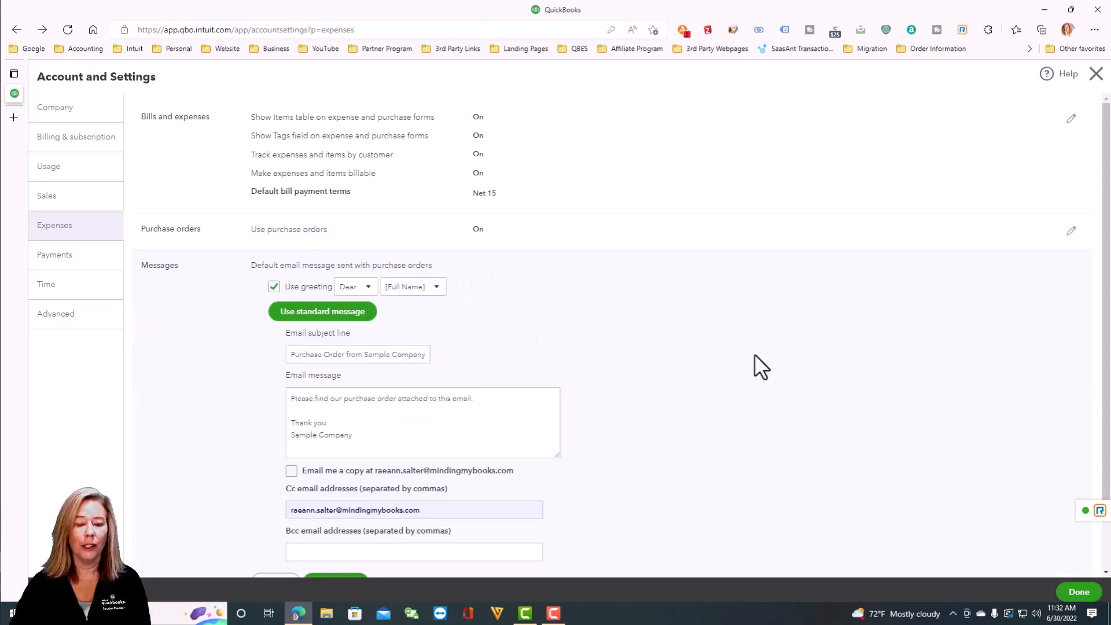
scroll(755, 355, "down", 1)
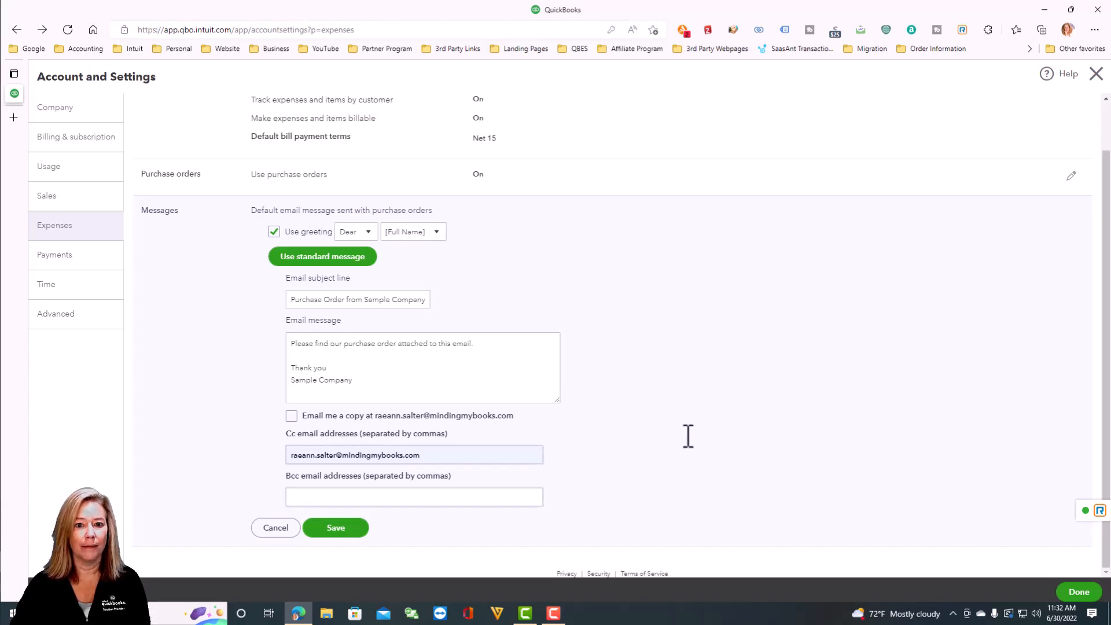
left_click(346, 531)
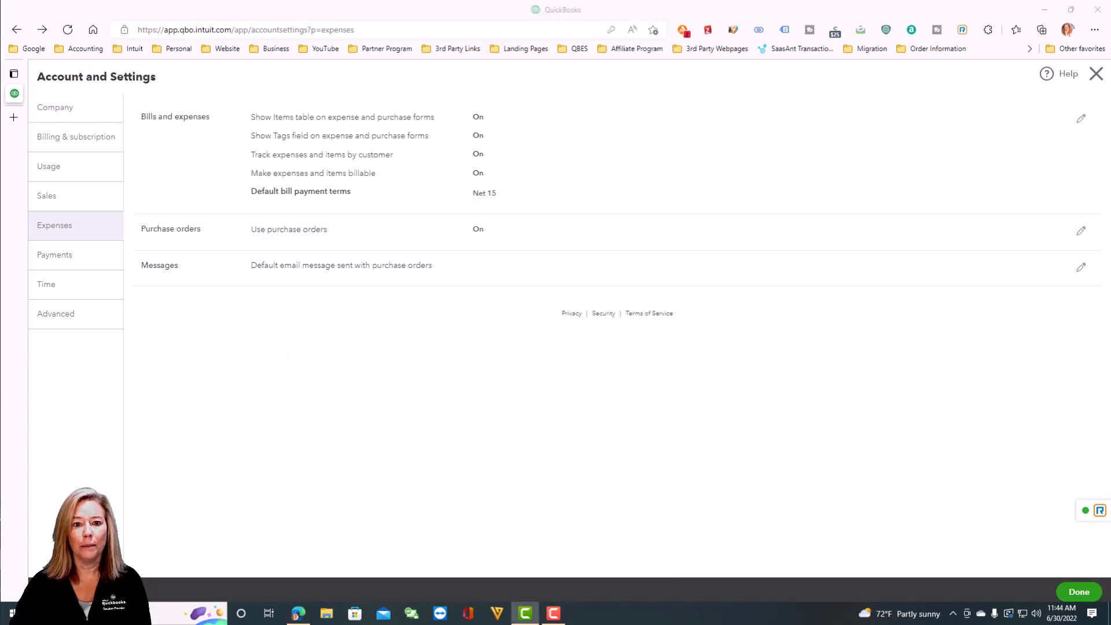
Examine the payments settings and the form for connecting an existing QuickBooks Payments account, leaving it without connecting.
left_click(107, 267)
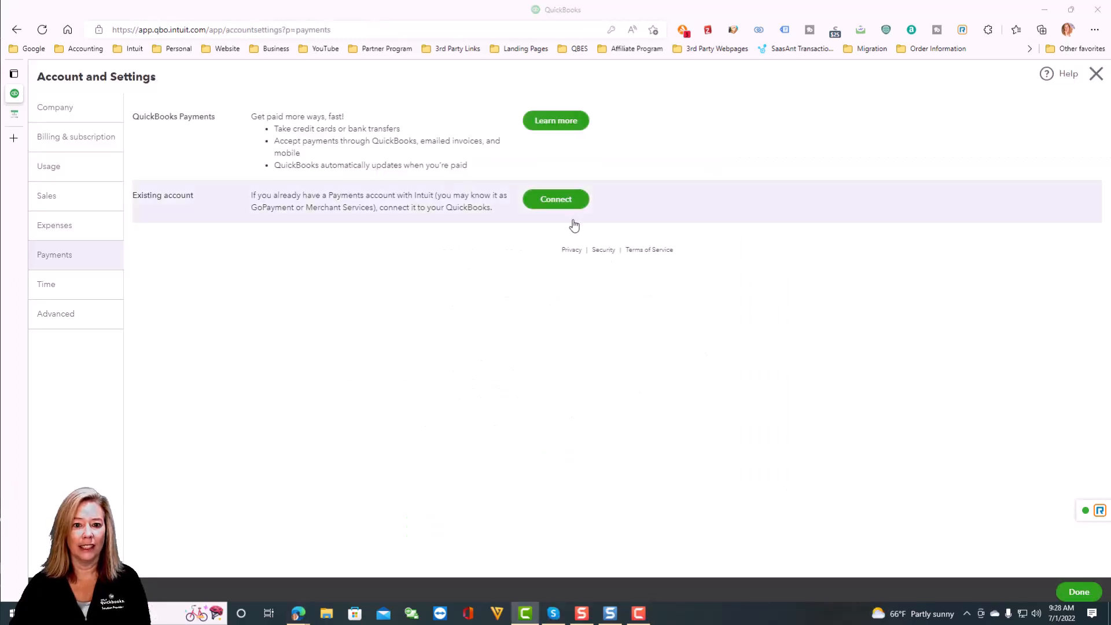
left_click(563, 204)
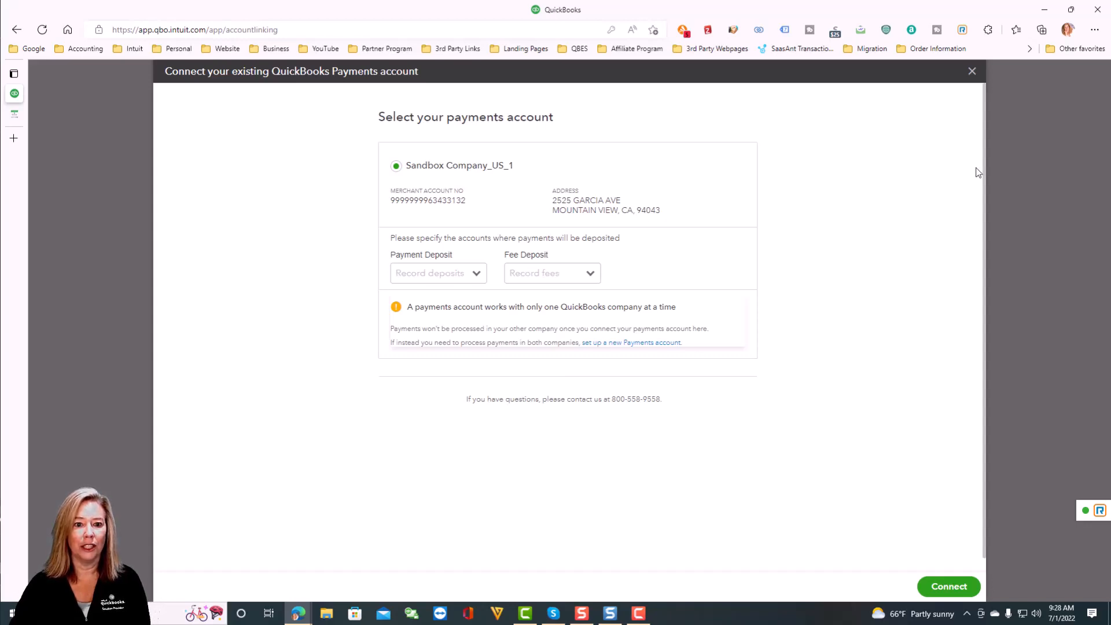
left_click(973, 71)
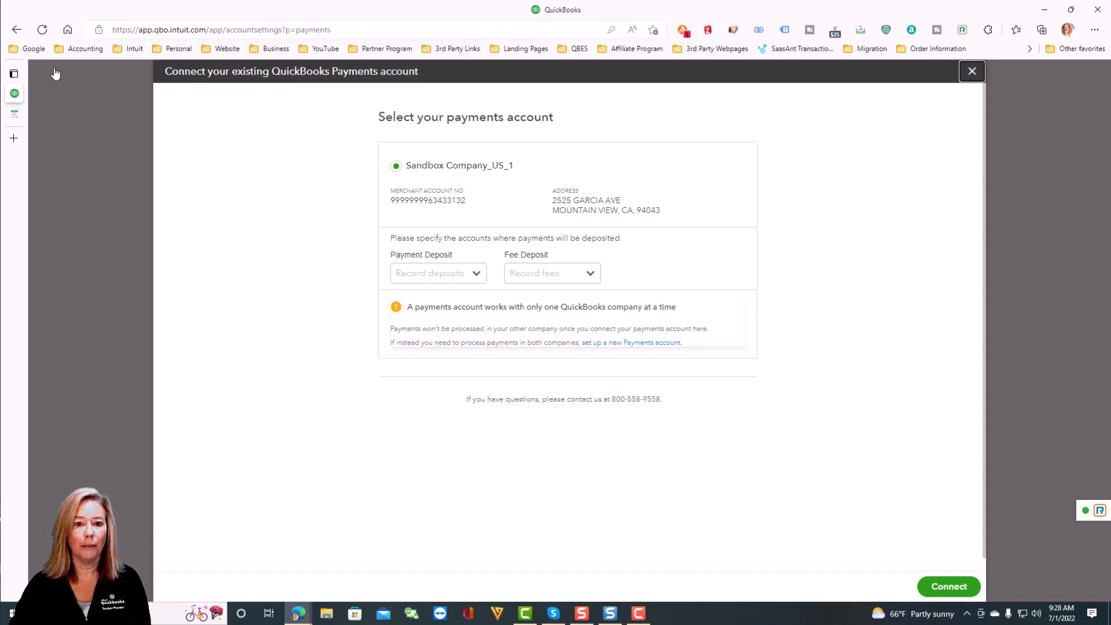
left_click(19, 113)
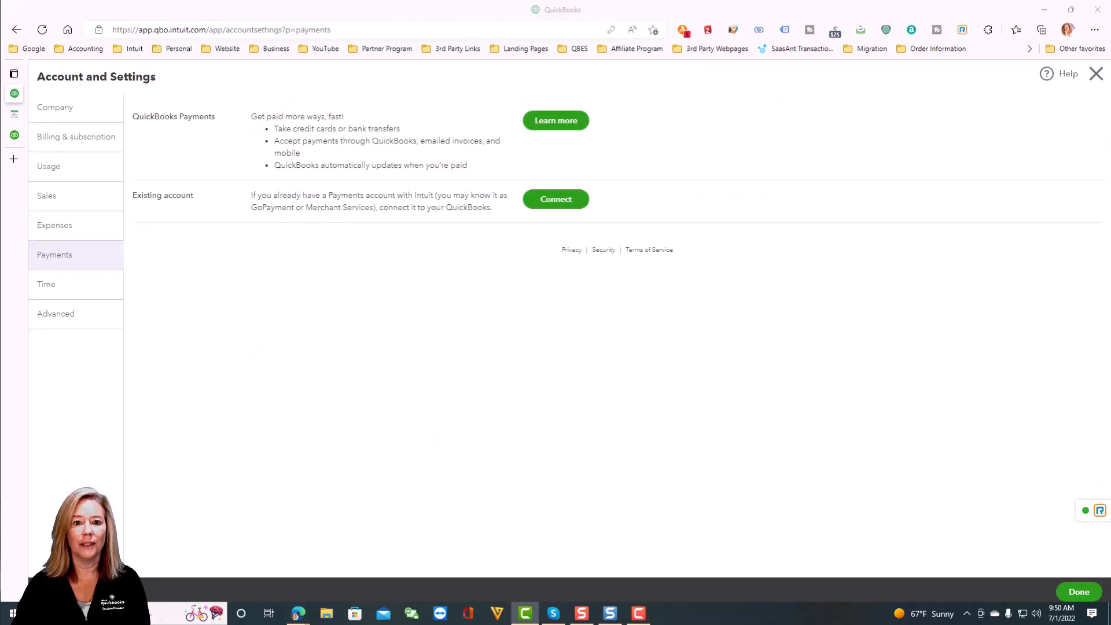
Review the time settings for the first day of the work week, the timesheet service field and billable time.
left_click(108, 292)
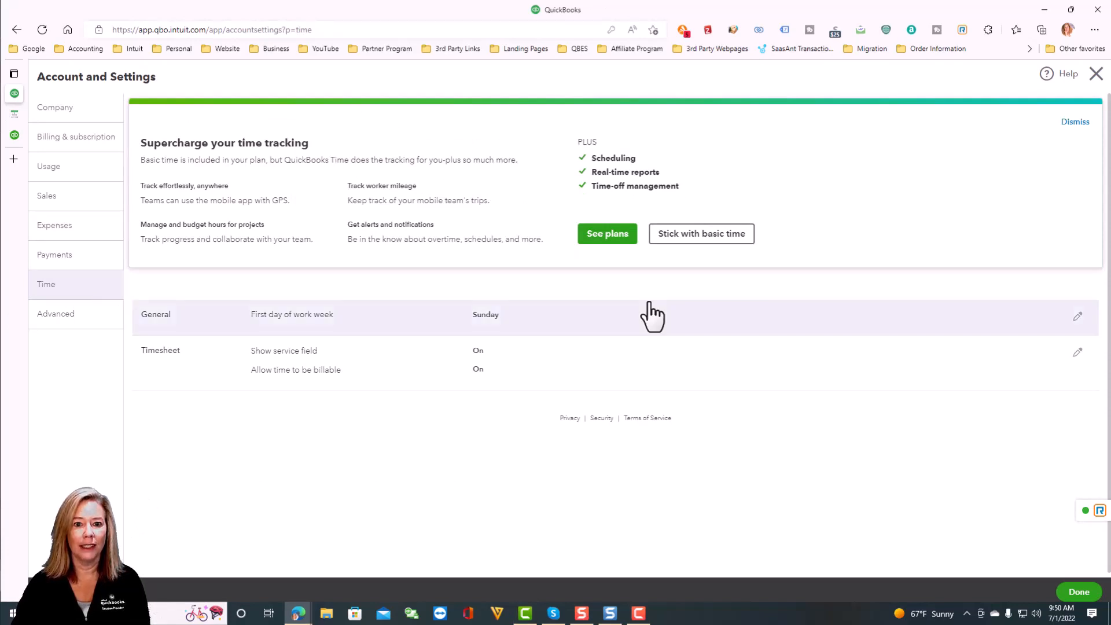
left_click(718, 327)
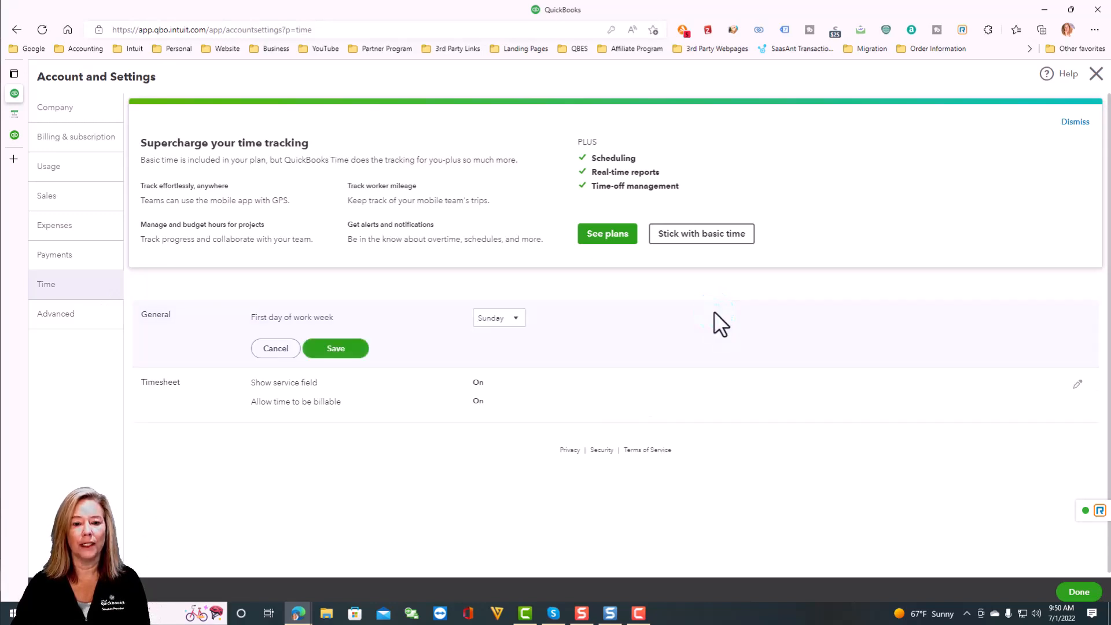
left_click(261, 350)
left_click(577, 370)
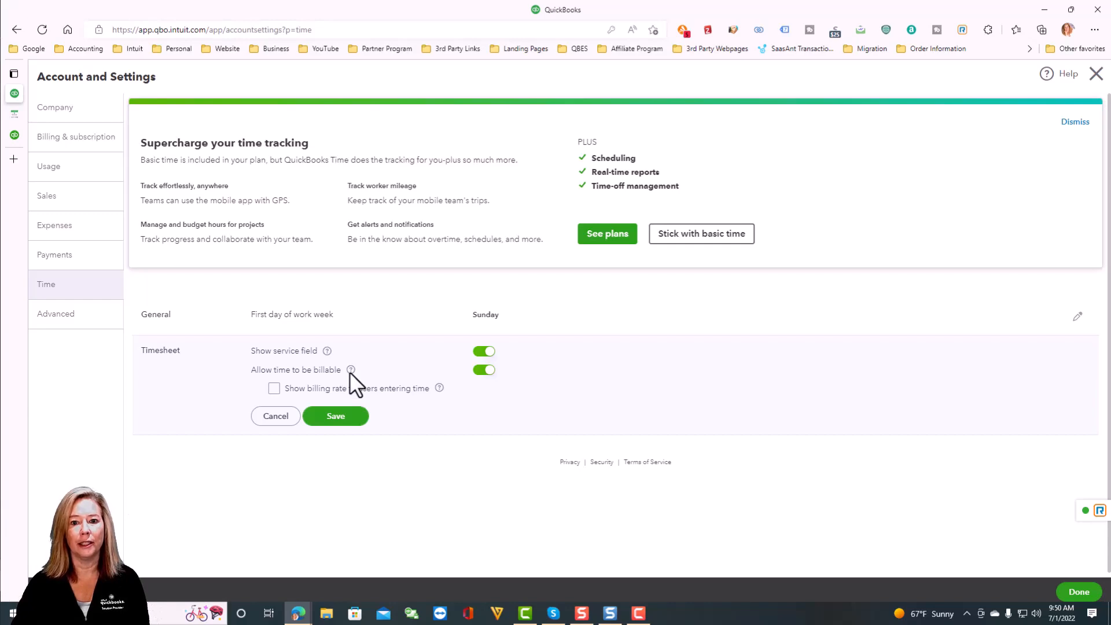
Read through the time tracking software product page and its feature descriptions.
left_click(17, 137)
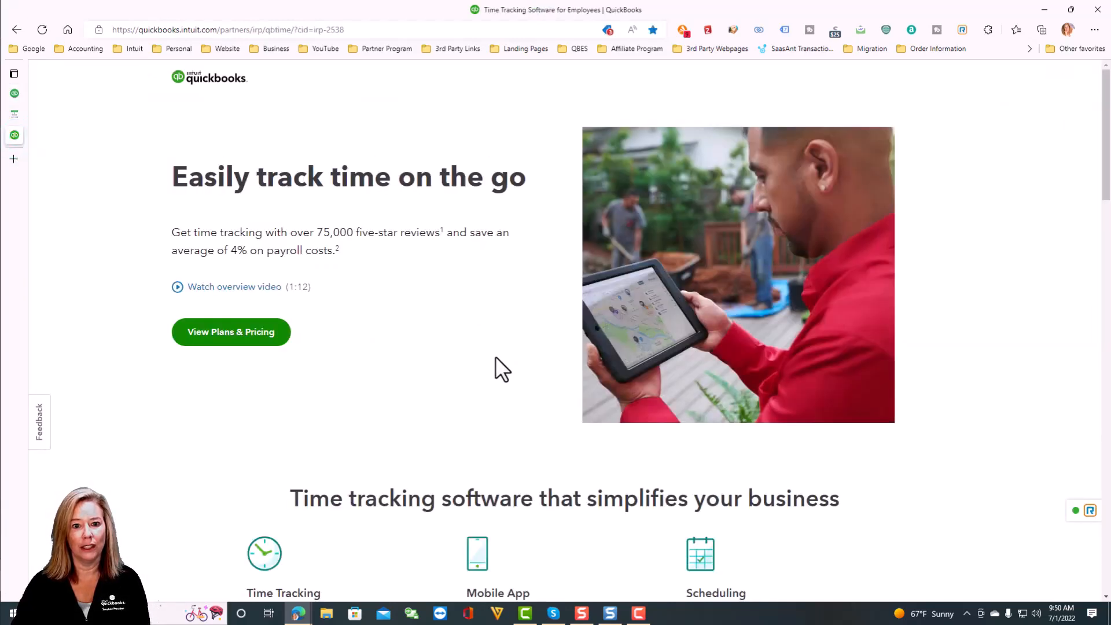
scroll(495, 356, "down", 5)
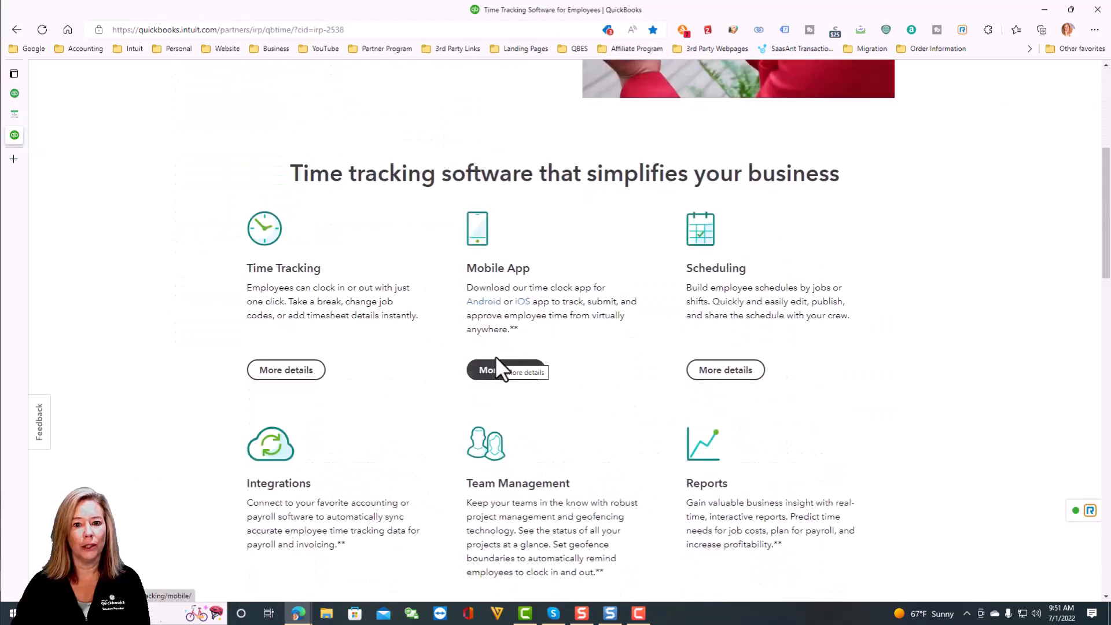
scroll(497, 359, "down", 5)
scroll(814, 380, "down", 3)
scroll(814, 383, "down", 9)
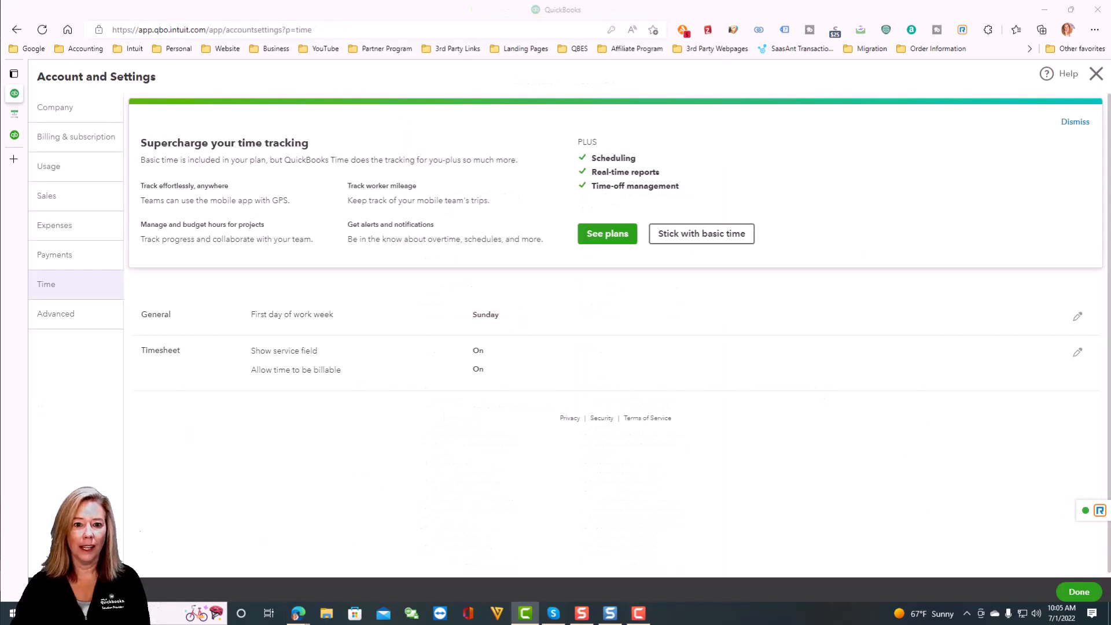
Open the advanced accounting settings for editing and check the choices for the first month of the fiscal year.
left_click(88, 326)
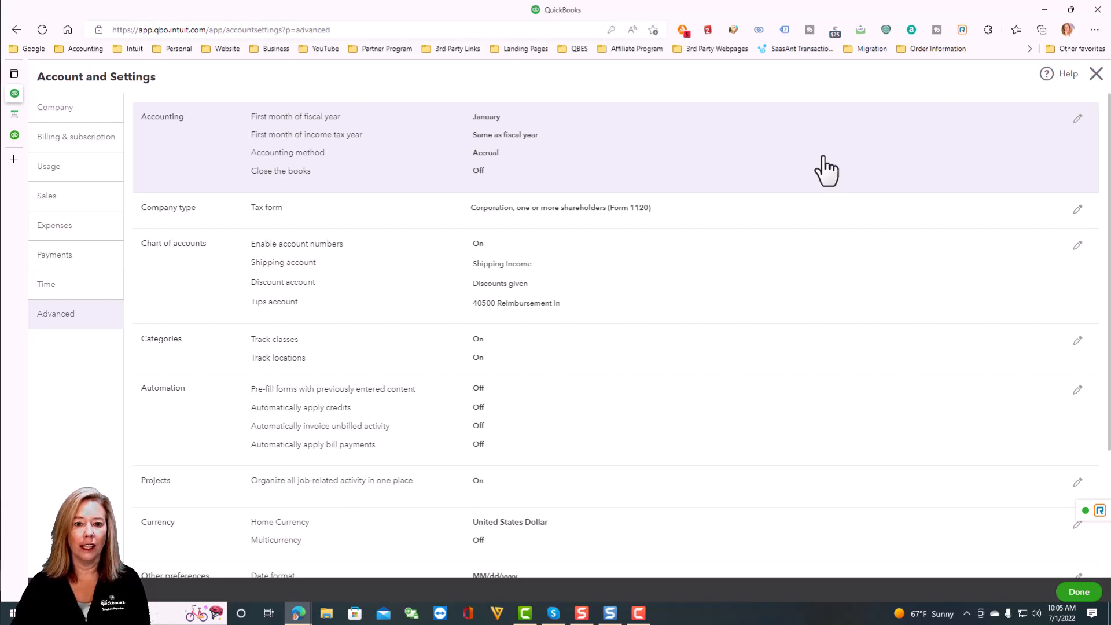
left_click(826, 170)
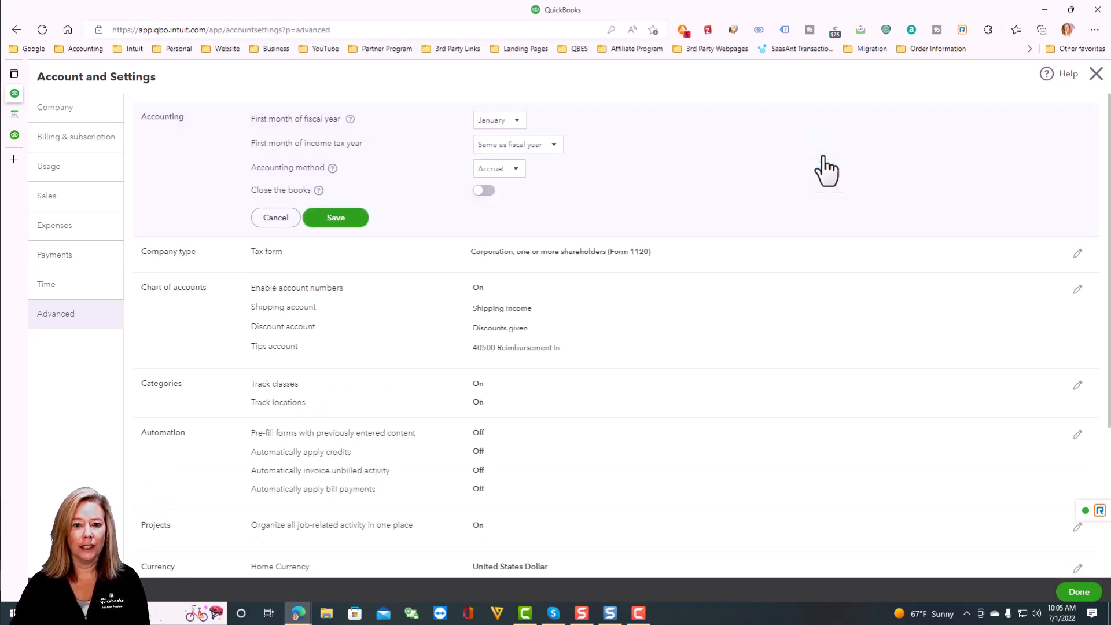
left_click(519, 123)
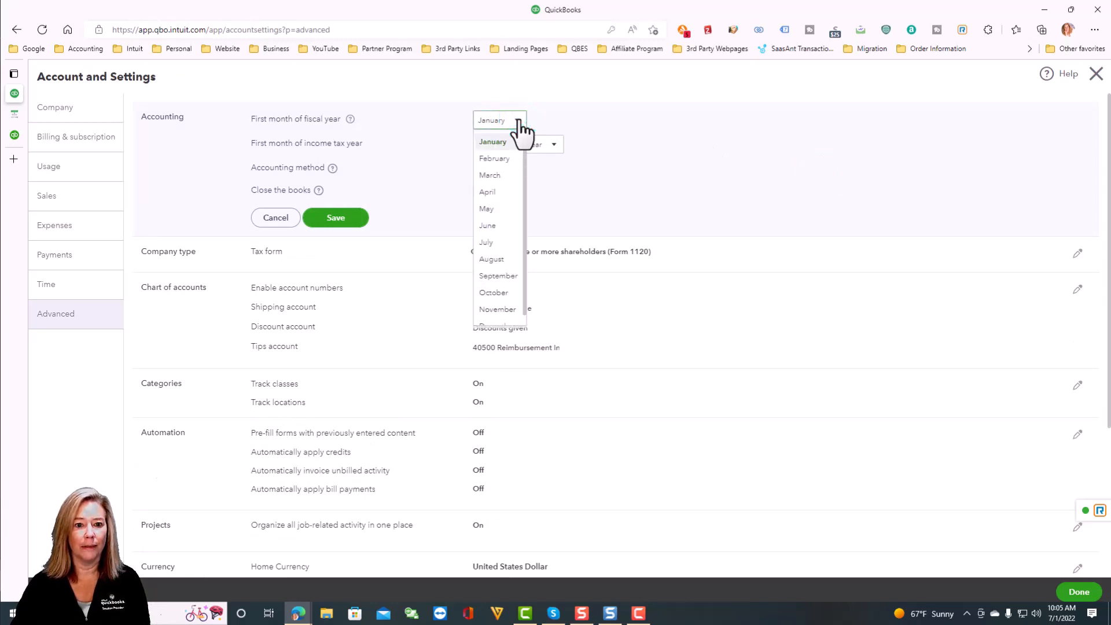
left_click(521, 125)
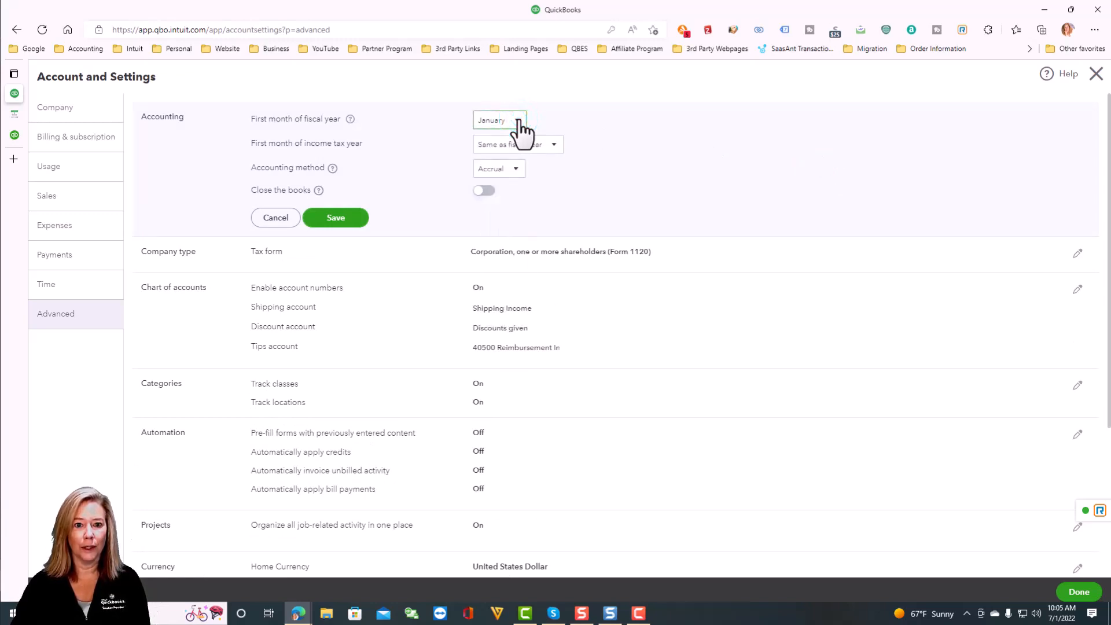
Compare the choices for the first month of the income tax year and for the accounting method, keeping Same as fiscal year and Accrual.
left_click(554, 146)
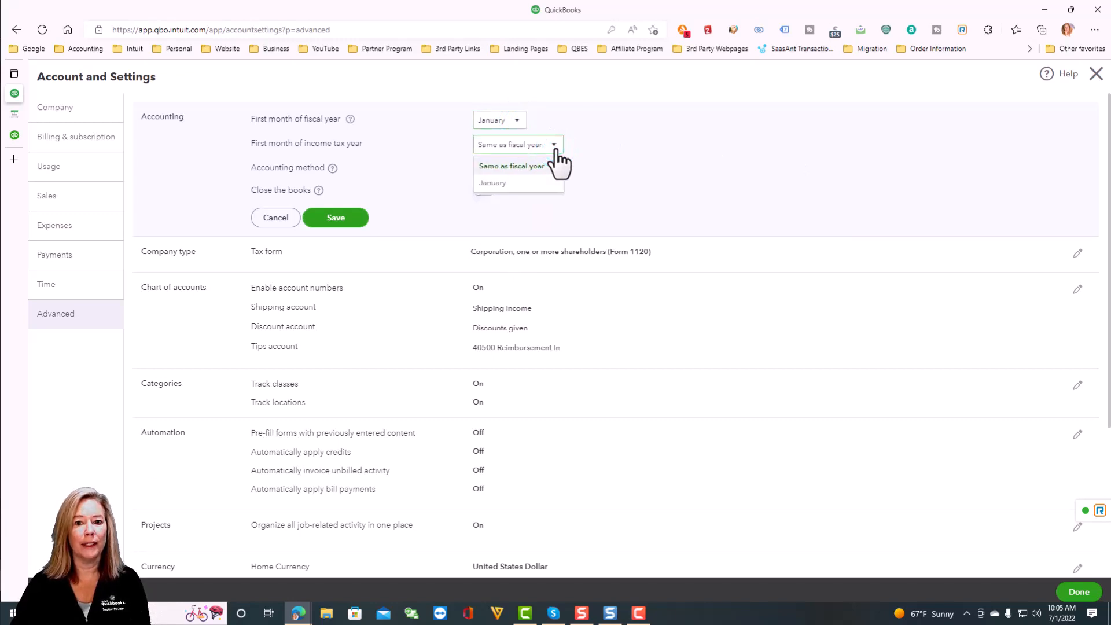
key("Down")
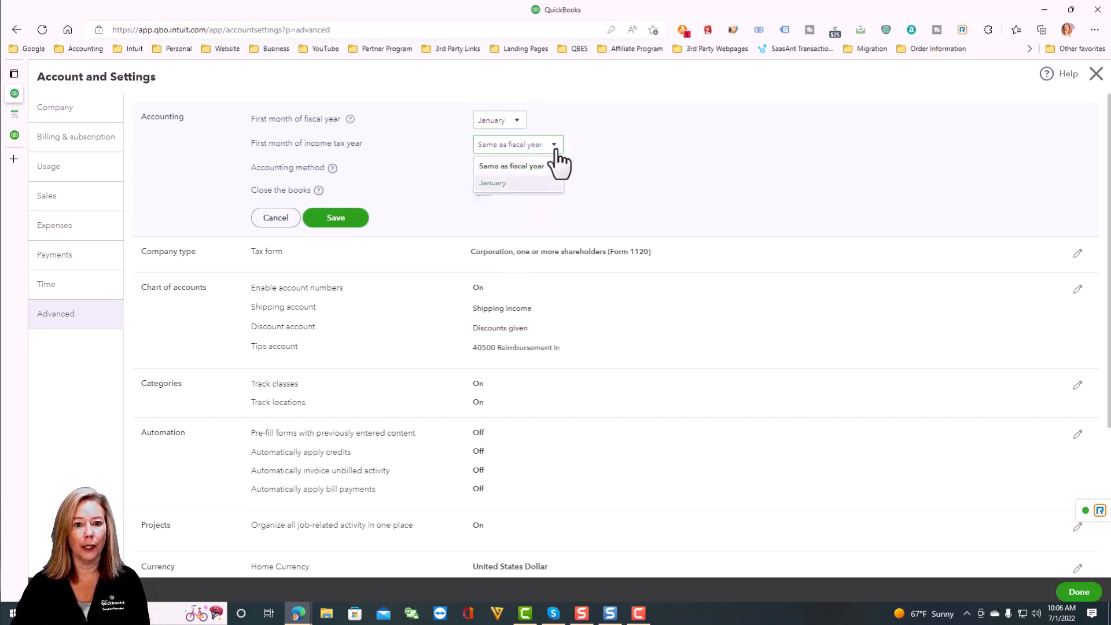
key("Up")
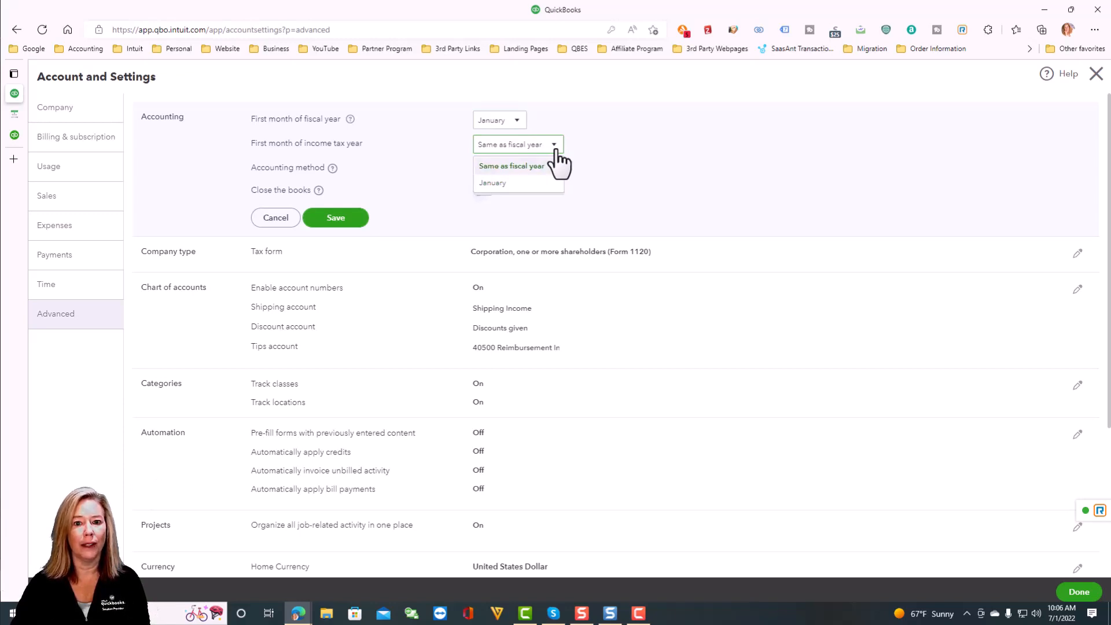
key("Down")
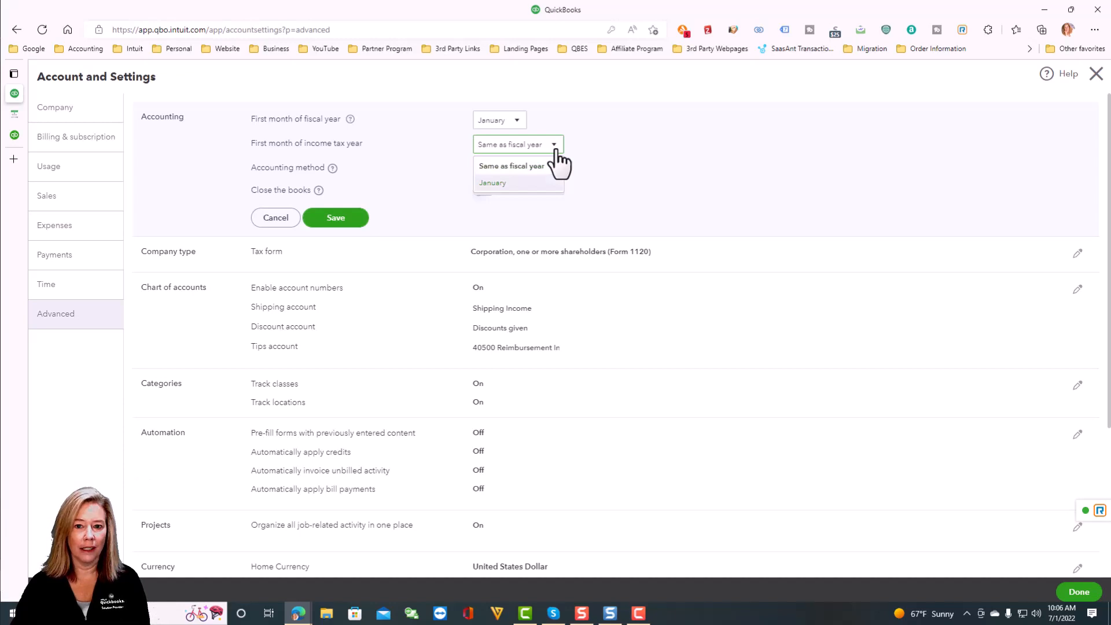
key("Up")
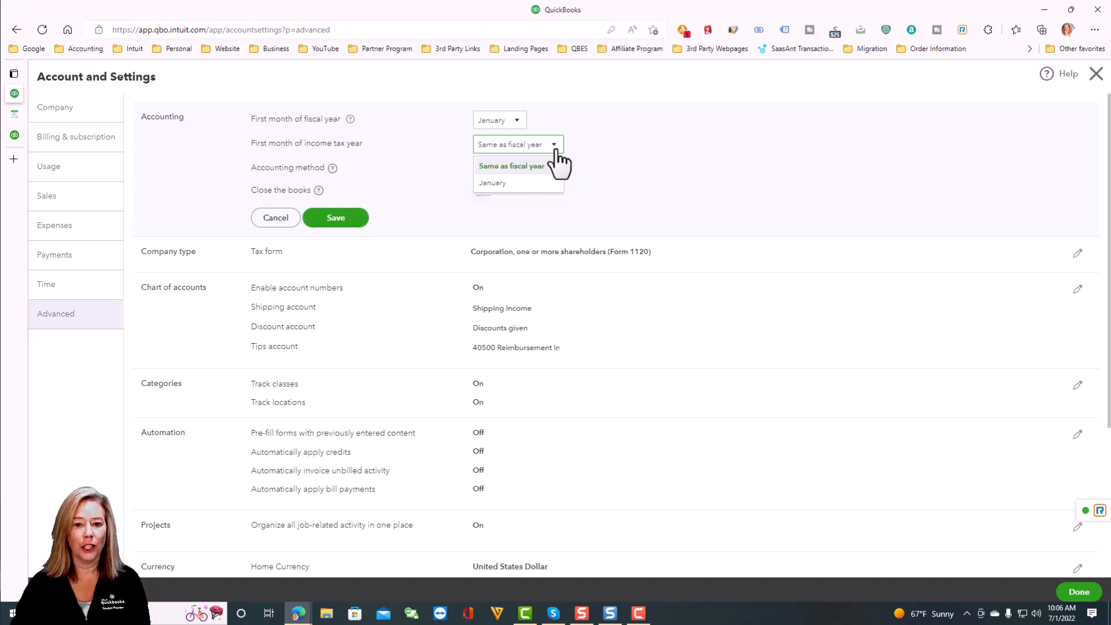
key("Down")
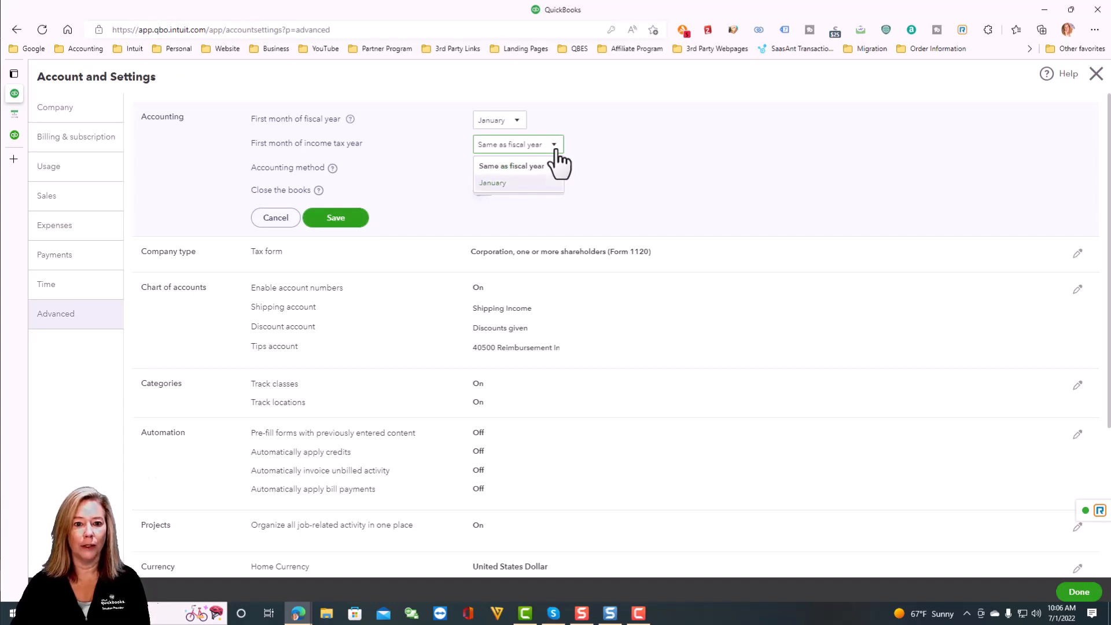
key("Up")
left_click(554, 152)
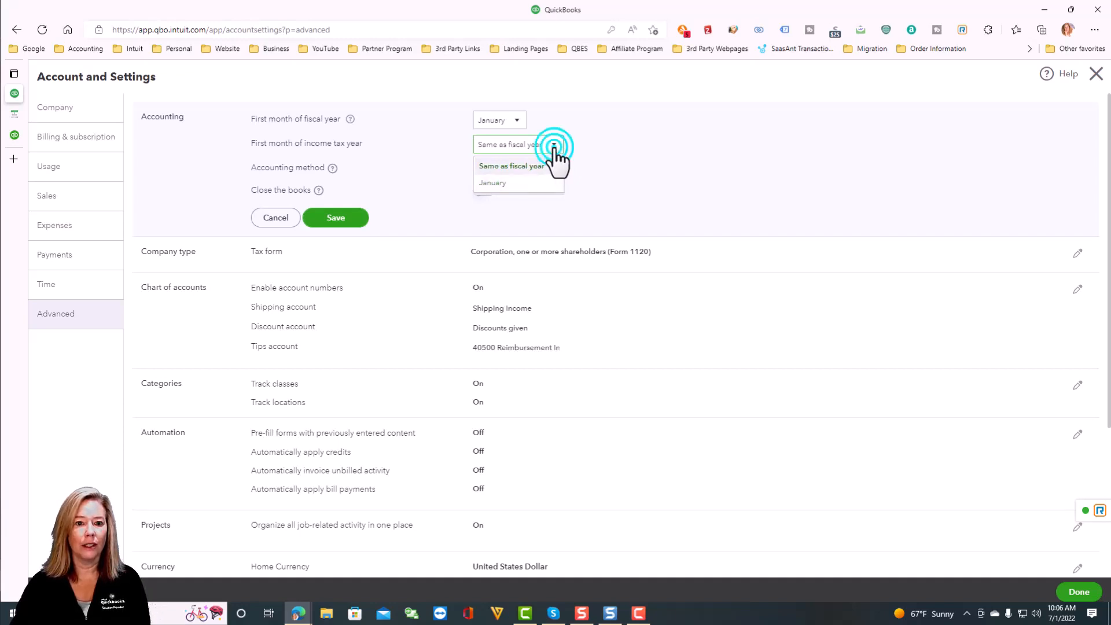
left_click(517, 171)
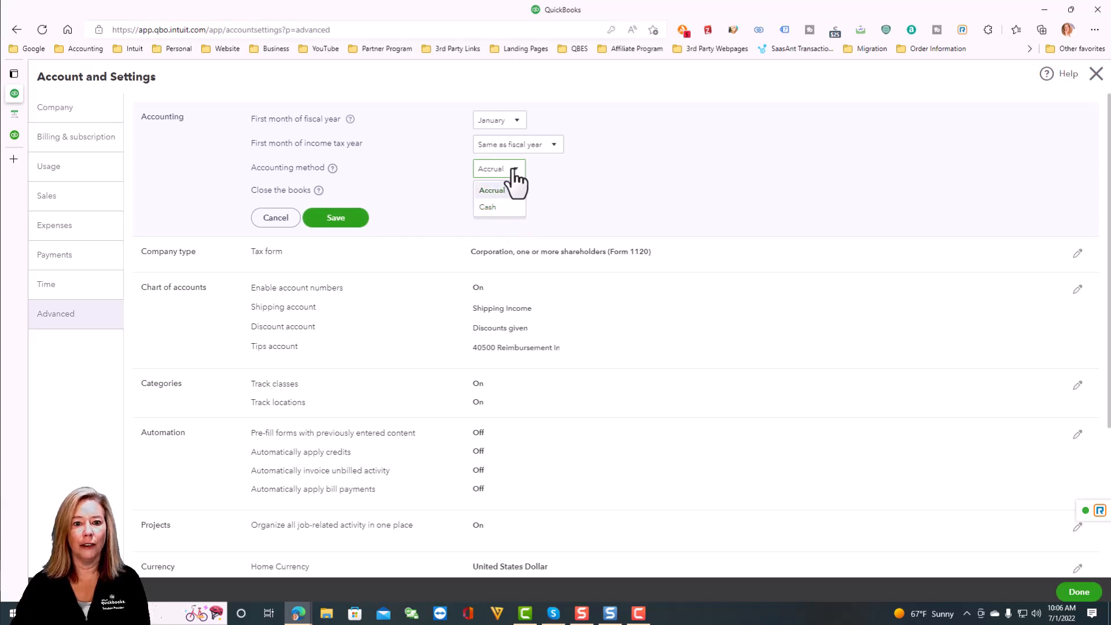
key("Down")
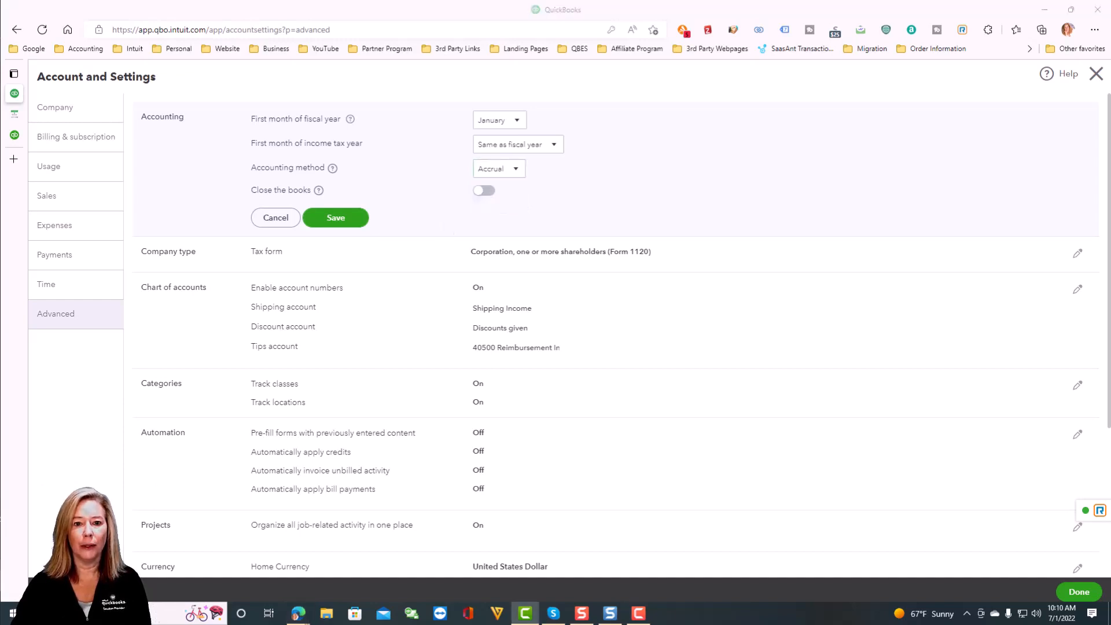
Turn on closing the books to check its closing date and warning options, turn it back off and save the accounting settings.
left_click(485, 191)
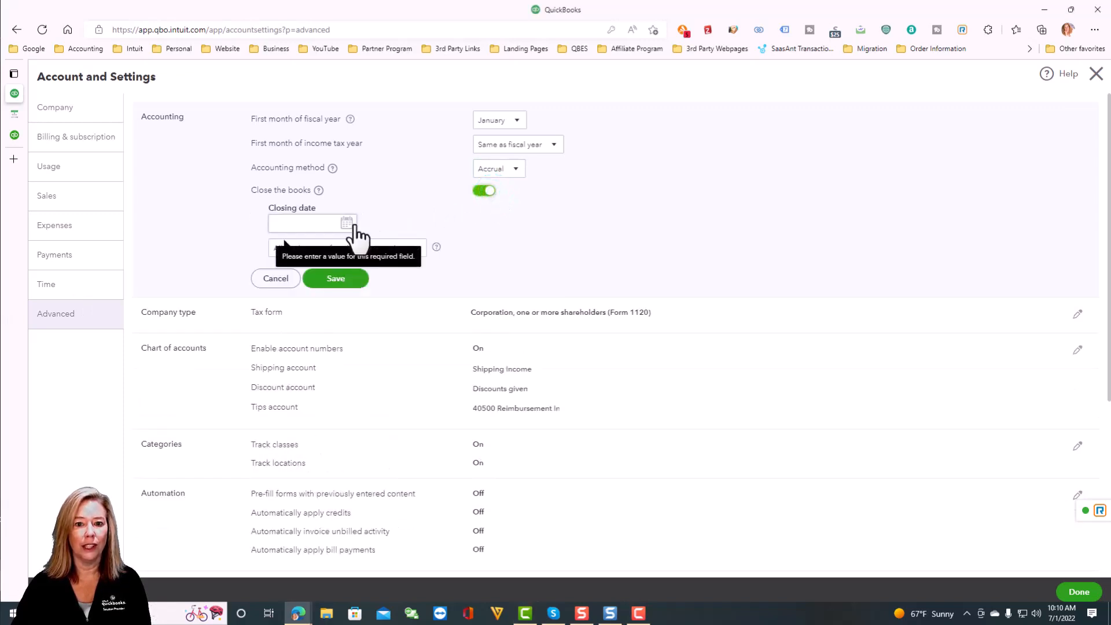
left_click(418, 253)
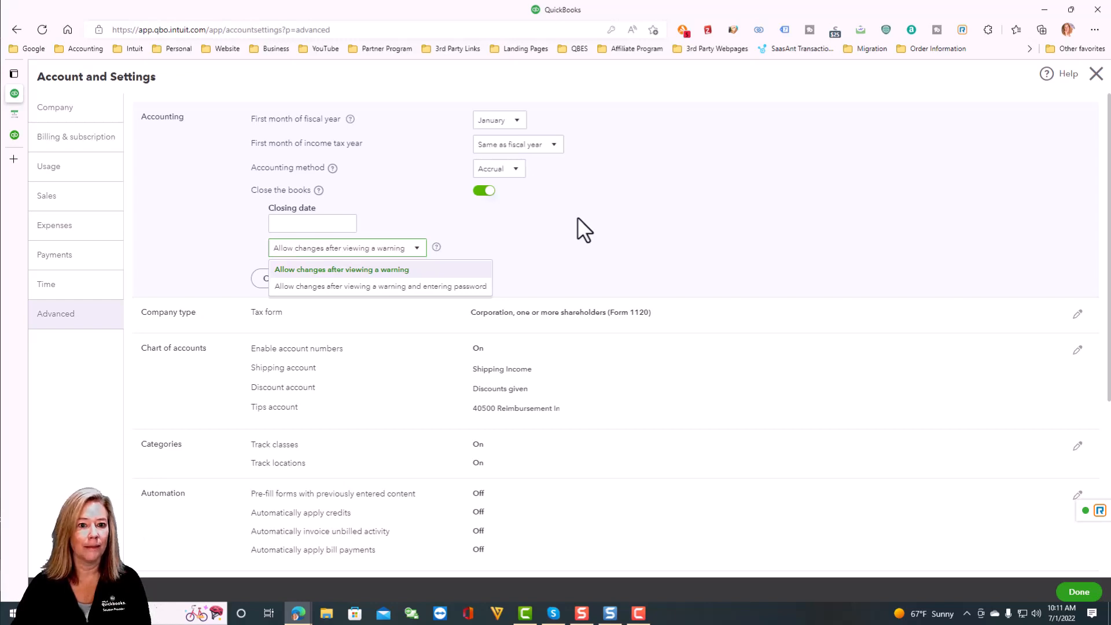
left_click(482, 191)
left_click(347, 218)
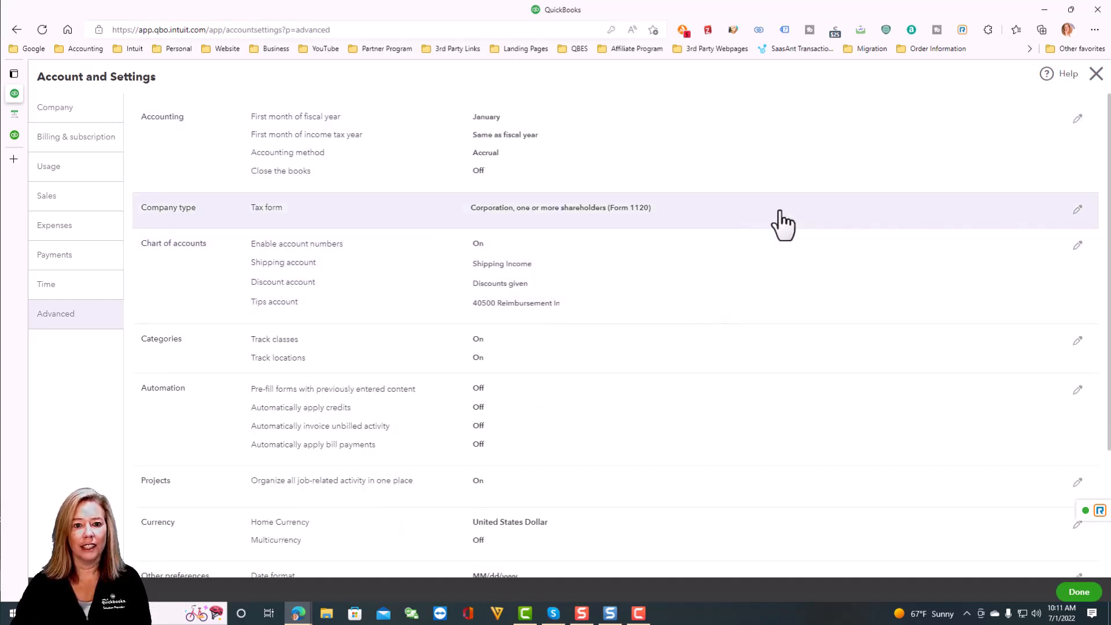
Check the tax form choices available for the company type and leave the setting without changing it.
left_click(782, 224)
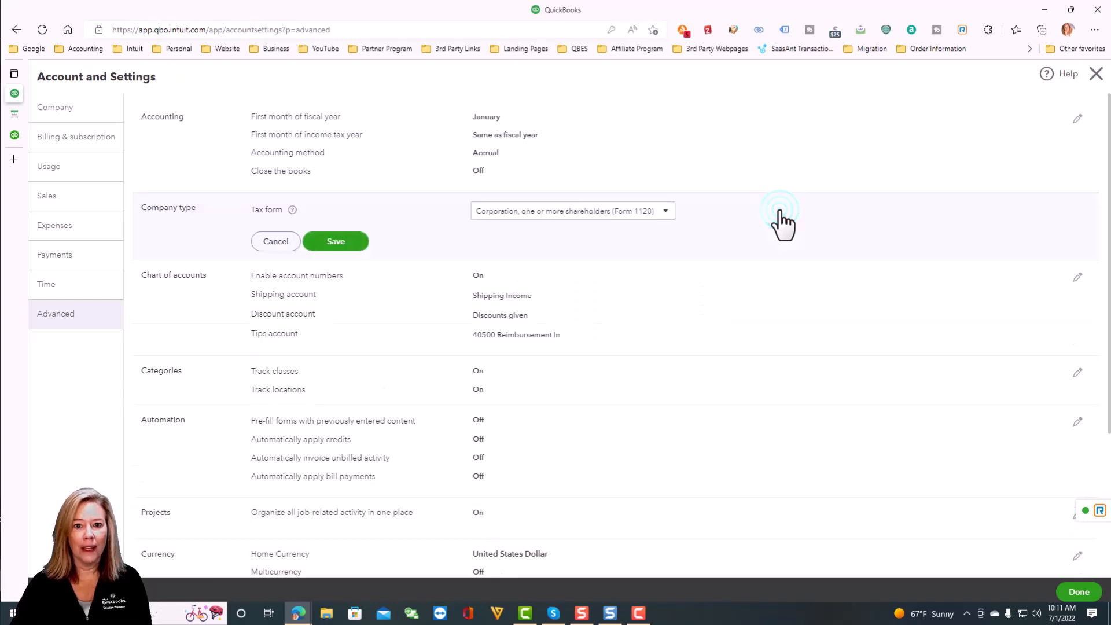
left_click(666, 213)
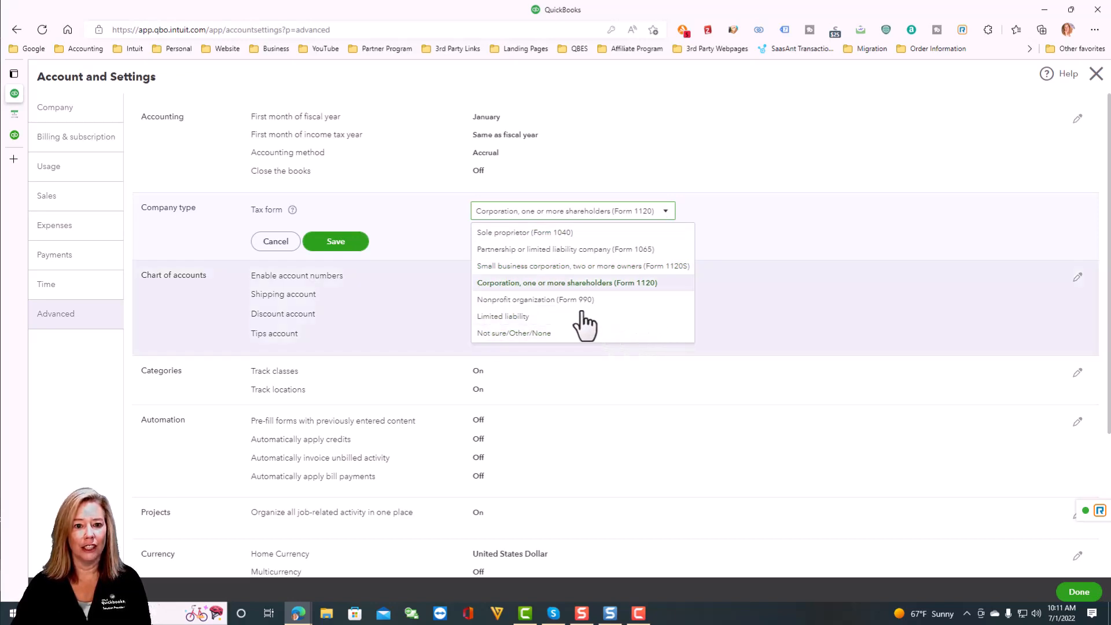
left_click(277, 242)
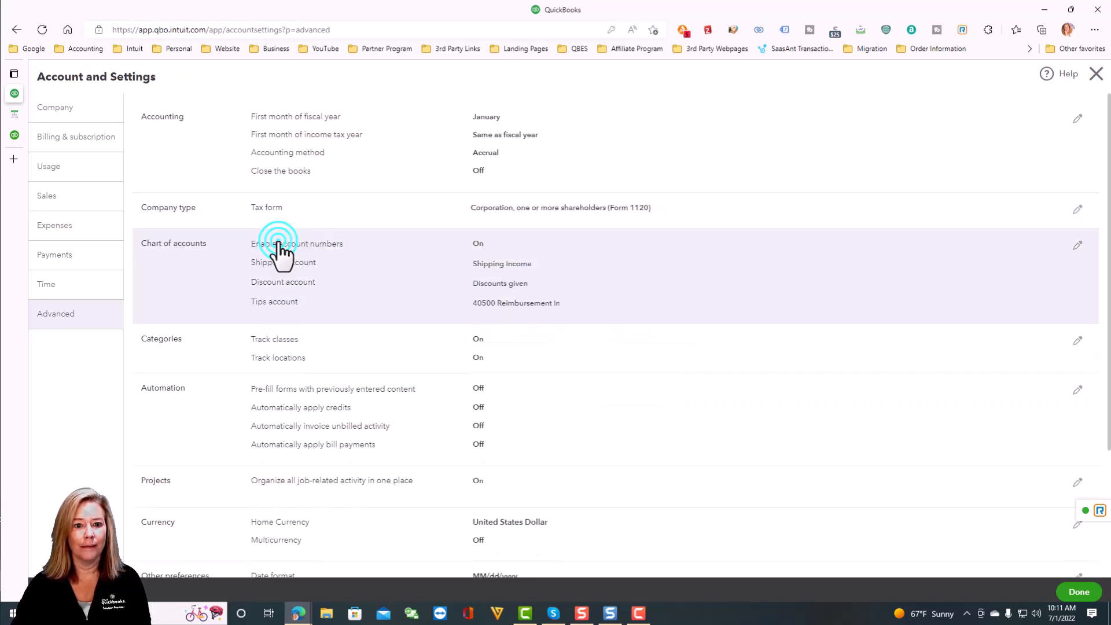
Open the chart of accounts settings for editing and review the account number option and the shipping, discount and tips accounts.
left_click(779, 294)
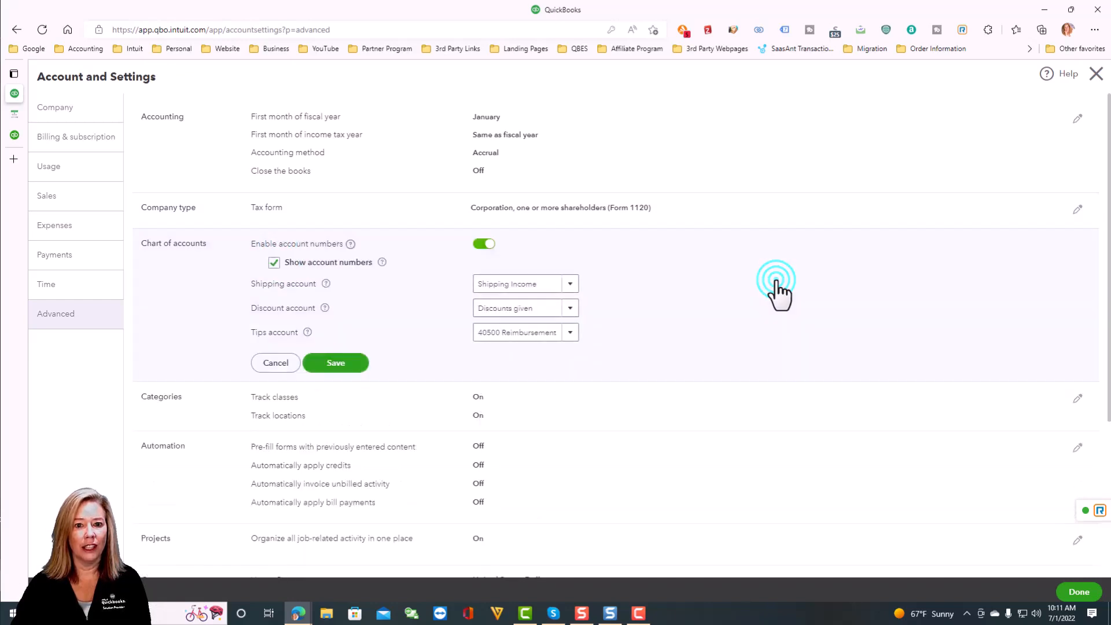
scroll(778, 294, "down", 3)
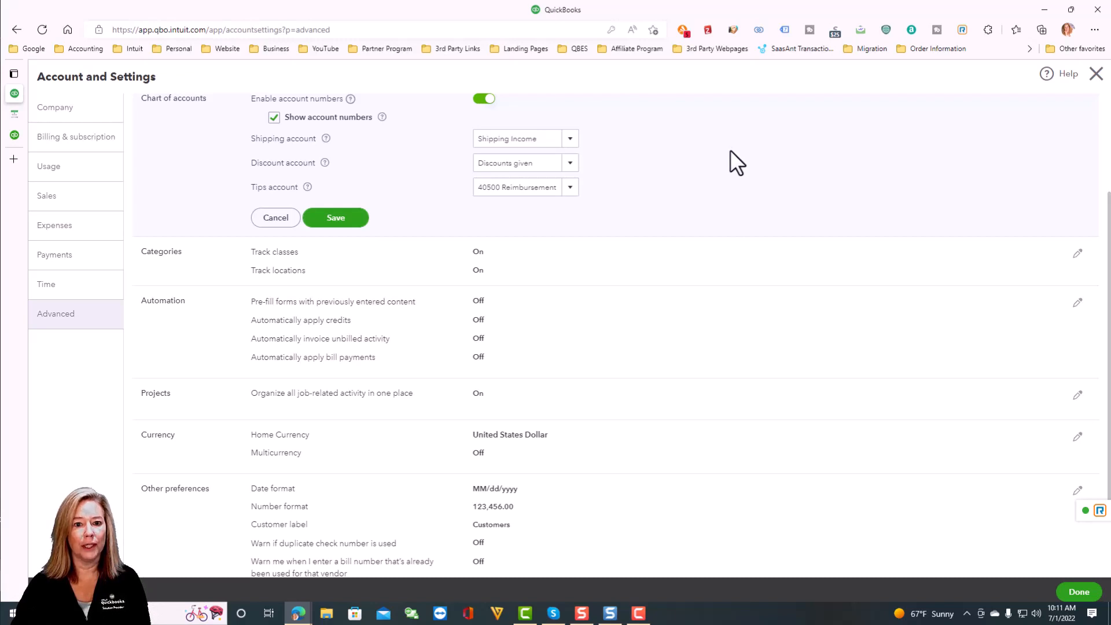
left_click(273, 117)
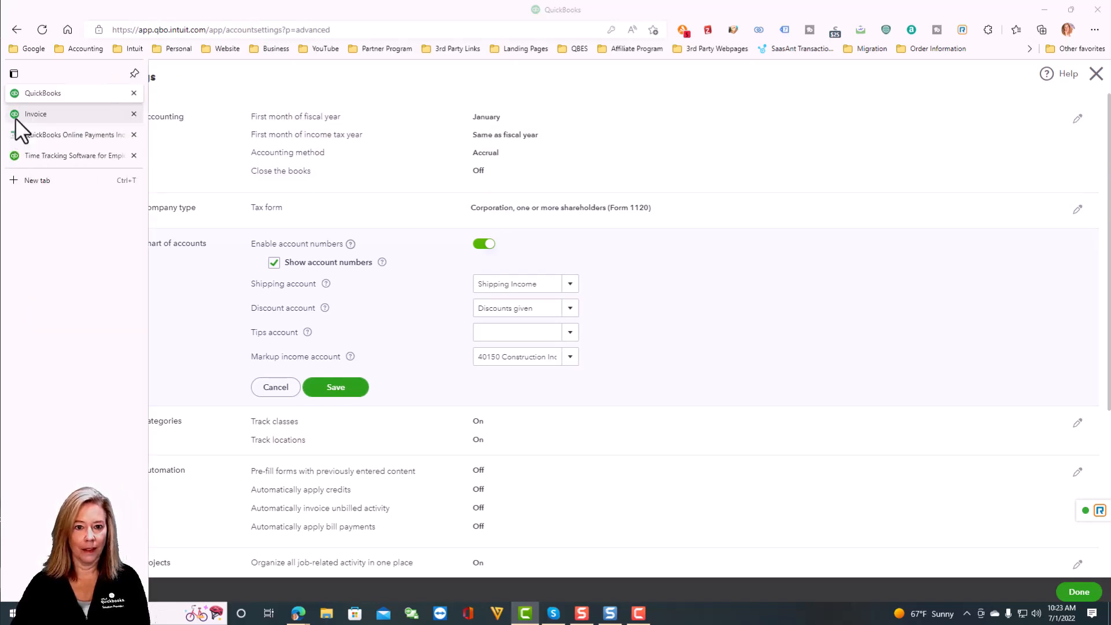
Look over the totals area of the open invoice form and return to the chart of accounts settings.
left_click(15, 117)
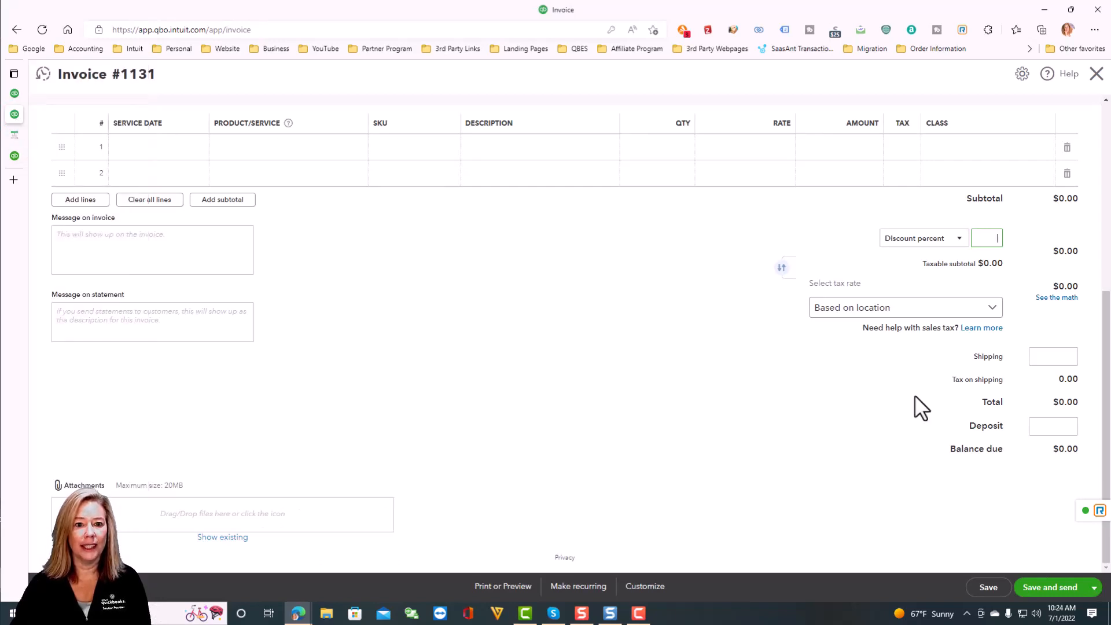
left_click(15, 92)
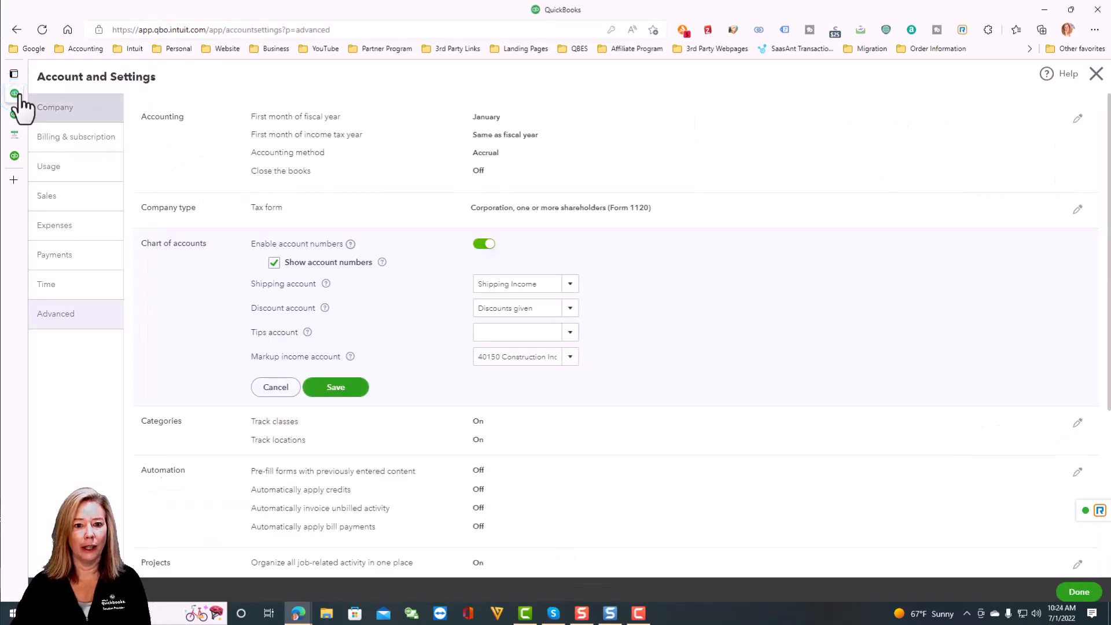
scroll(648, 288, "down", 2)
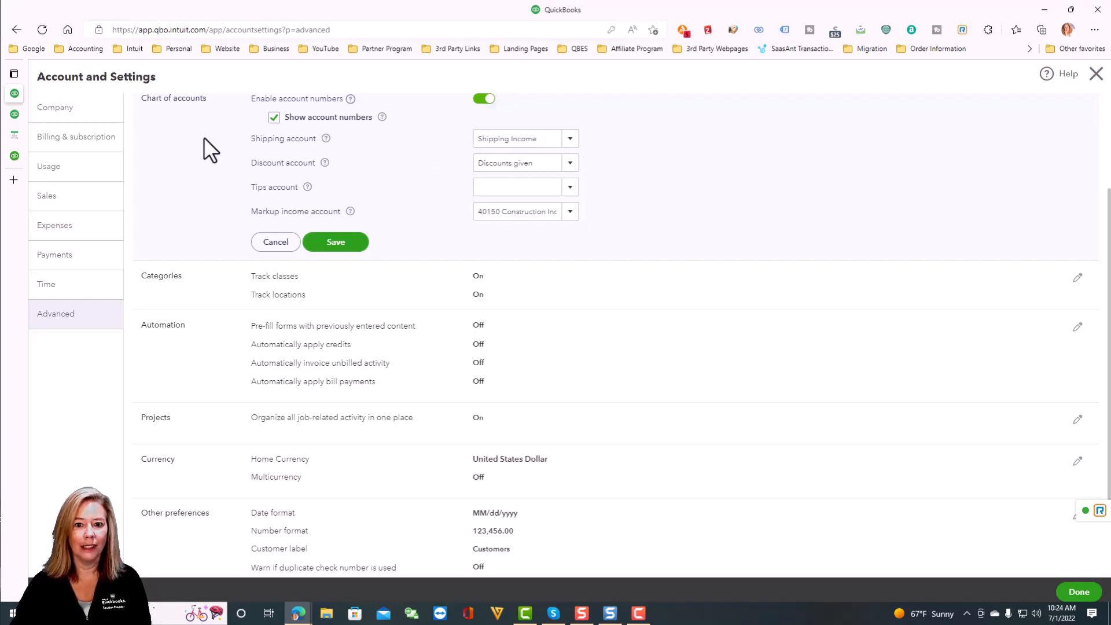
Locate the shipping and discount fields on the invoice form that correspond to the shipping and discount accounts in the chart of accounts settings.
left_click(15, 114)
left_click(1059, 357)
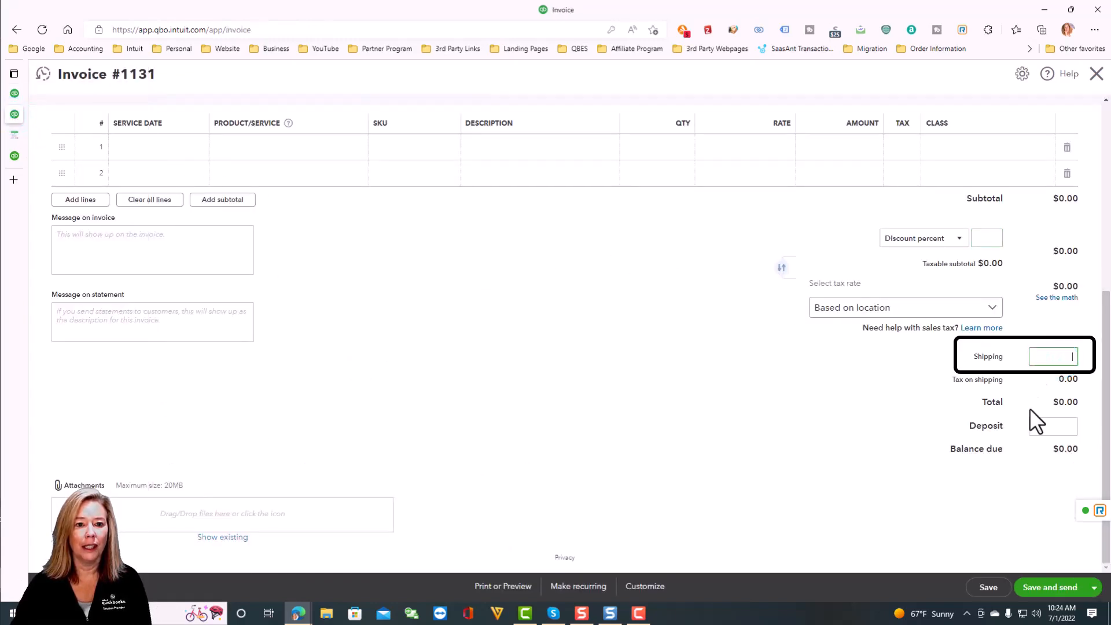
left_click(21, 94)
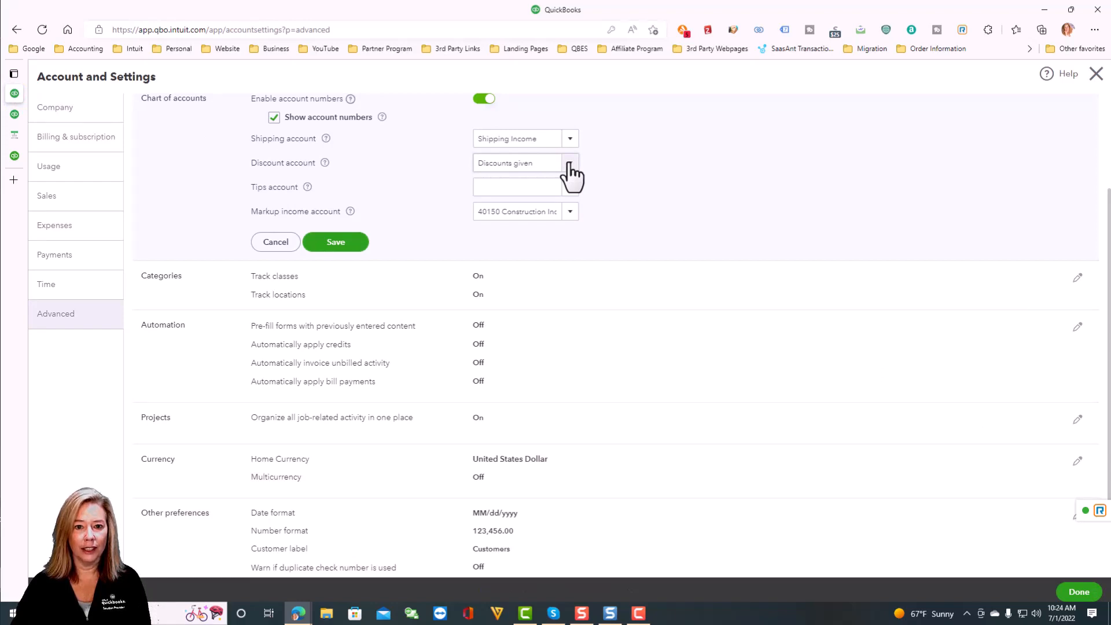
left_click(19, 117)
left_click(984, 239)
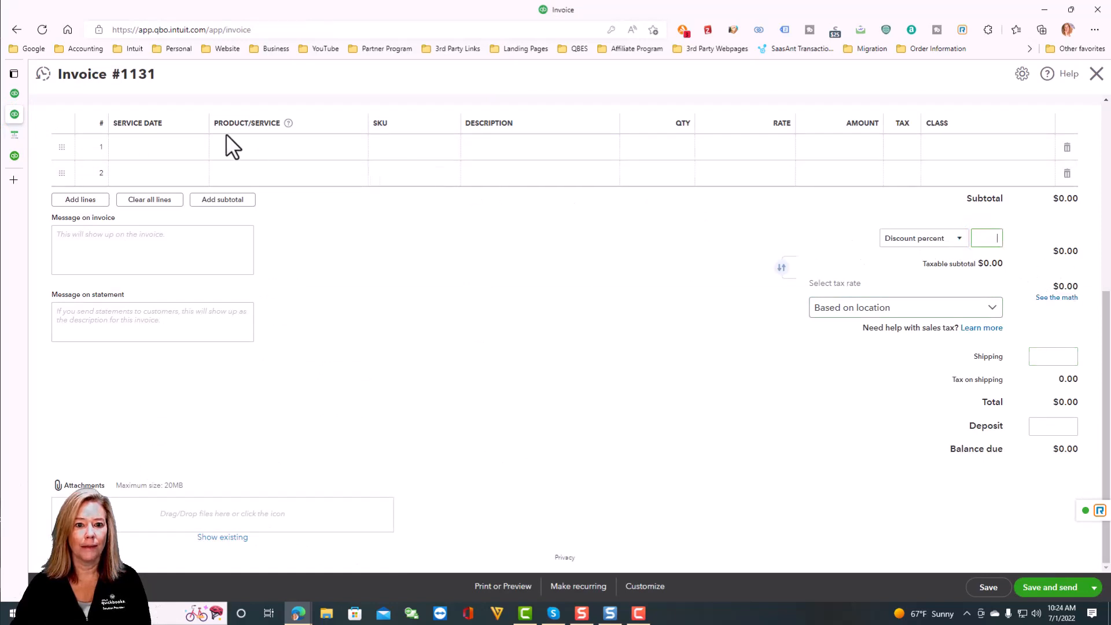
left_click(19, 98)
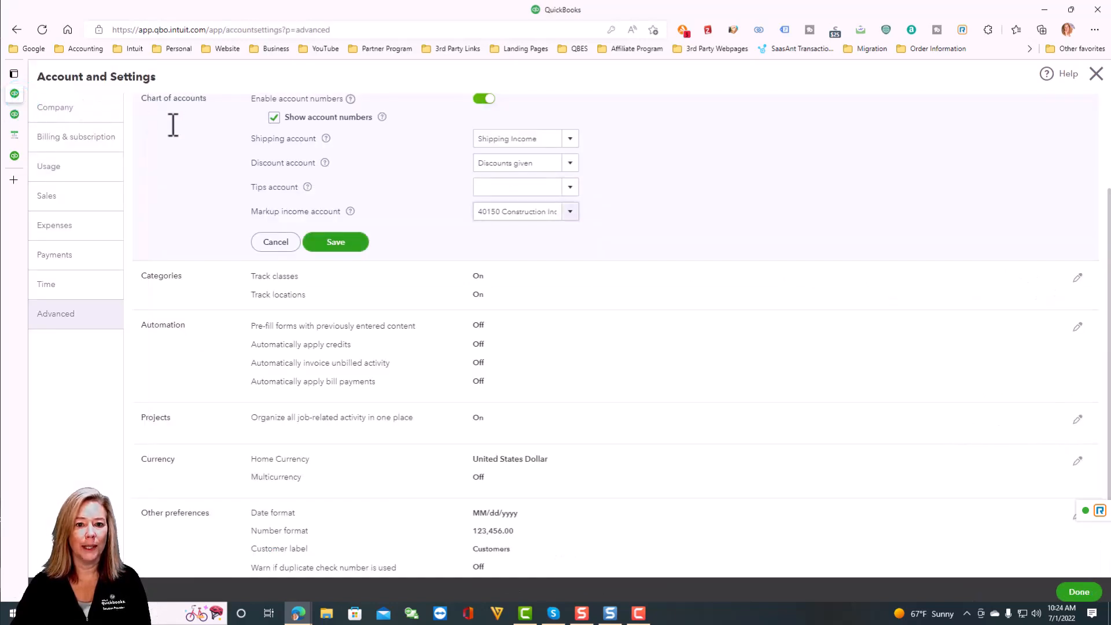
Review the account choices for tips and markup income, then save the chart of accounts settings.
left_click(570, 188)
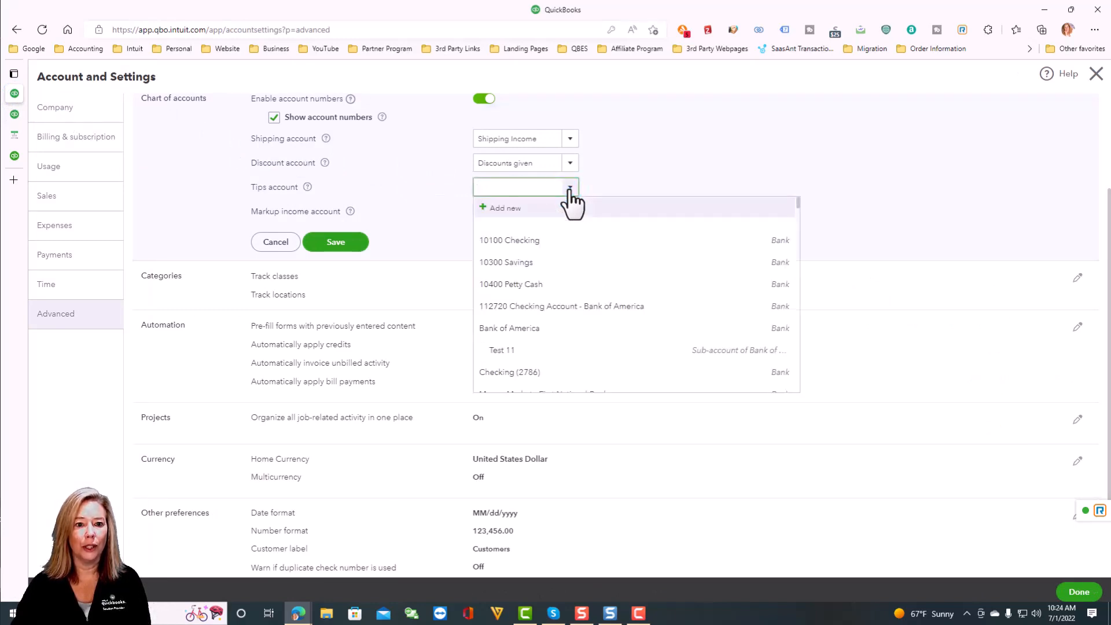
left_click(570, 188)
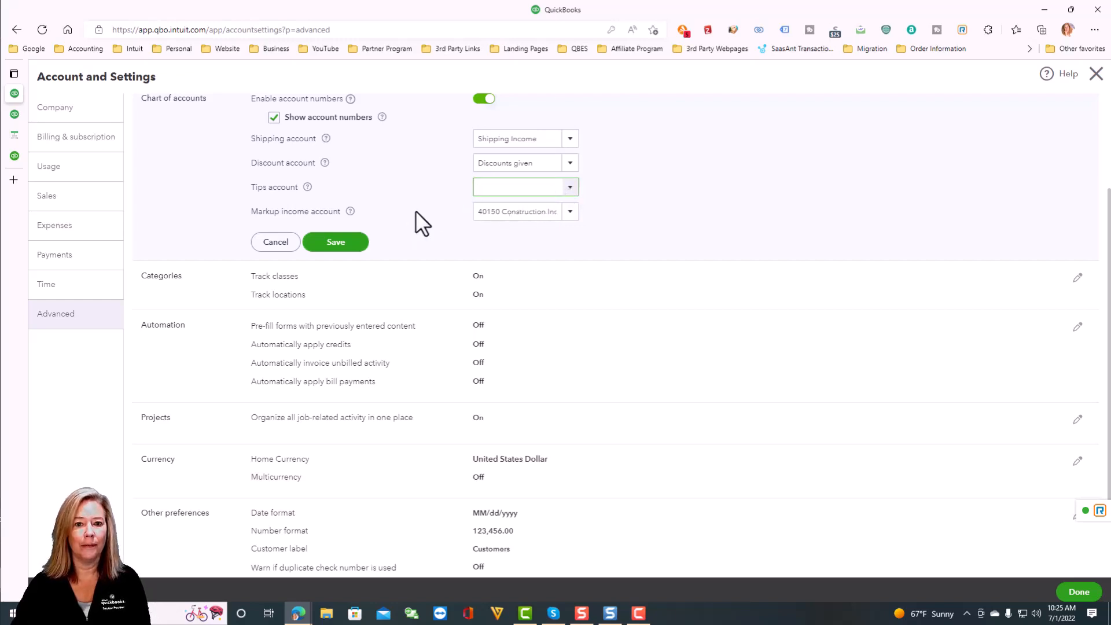
left_click(571, 213)
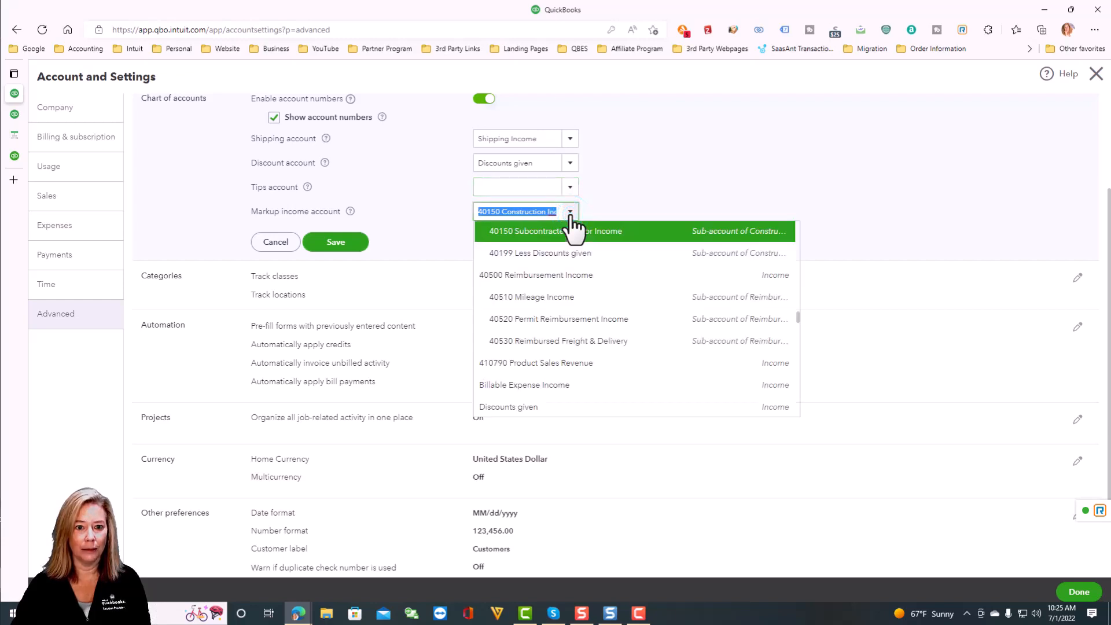
left_click(570, 217)
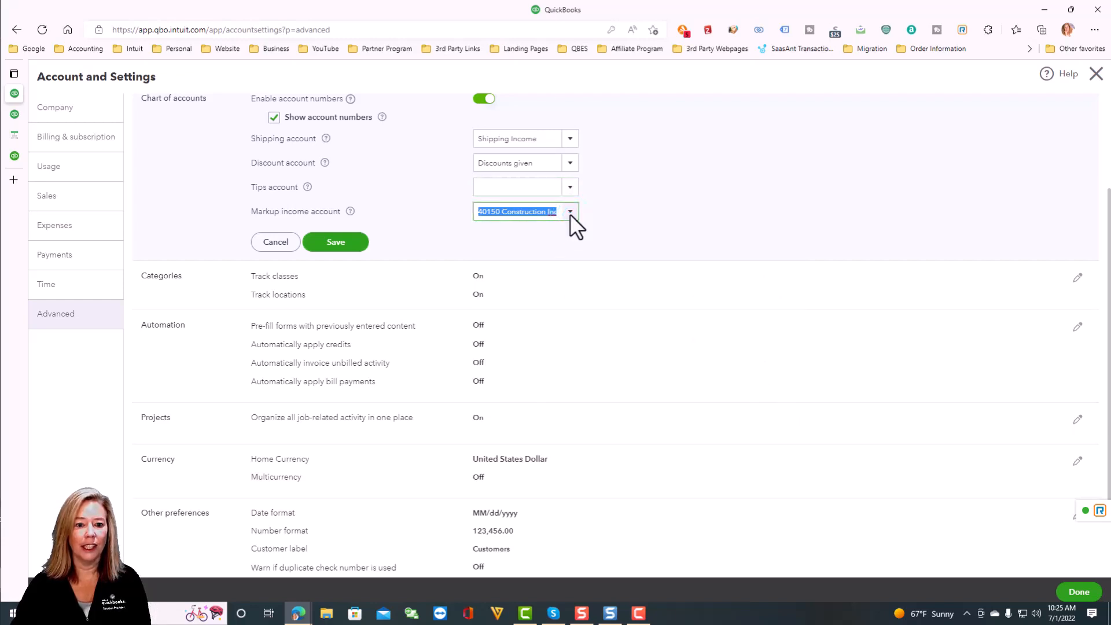
left_click(334, 243)
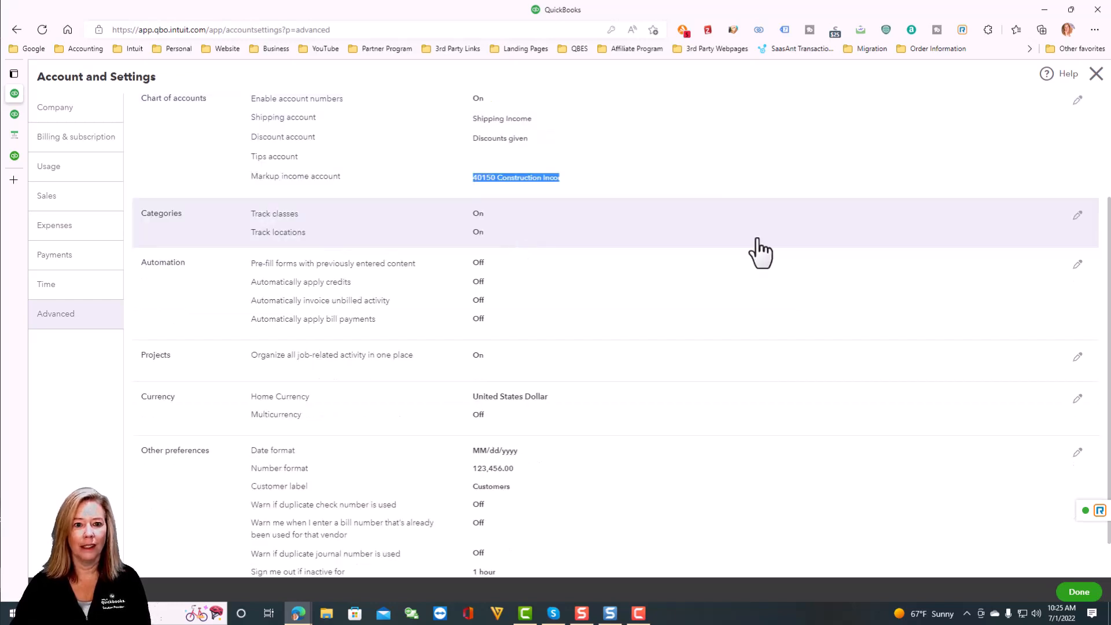
Open the categories settings for editing, turn on the warning for transactions without a class, and review the choices for assigning classes.
left_click(688, 233)
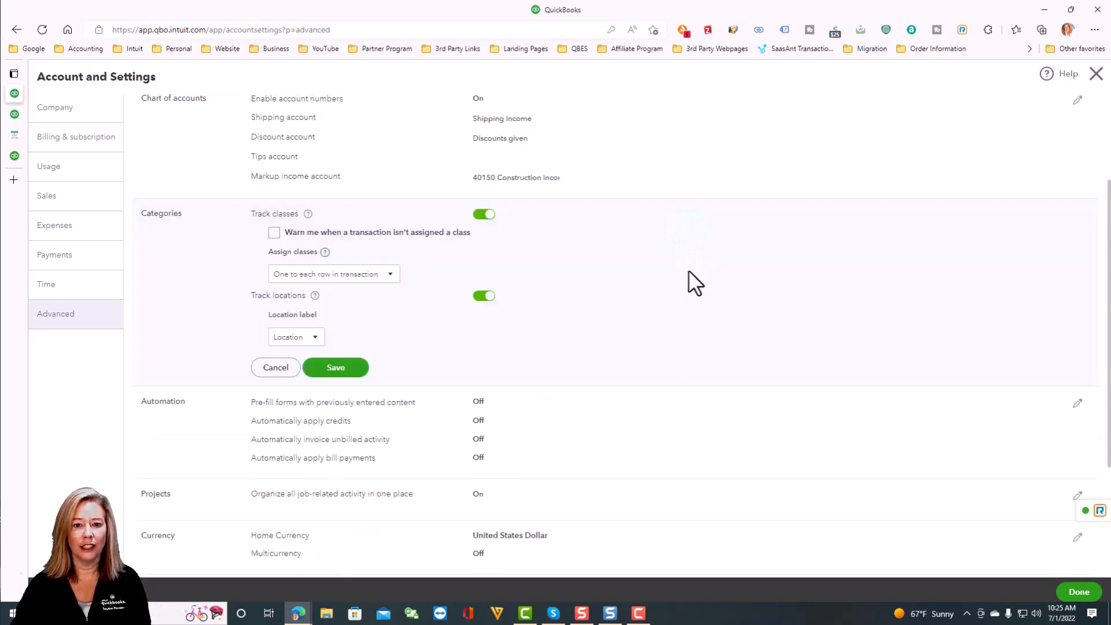
scroll(688, 271, "down", 2)
scroll(688, 271, "up", 1)
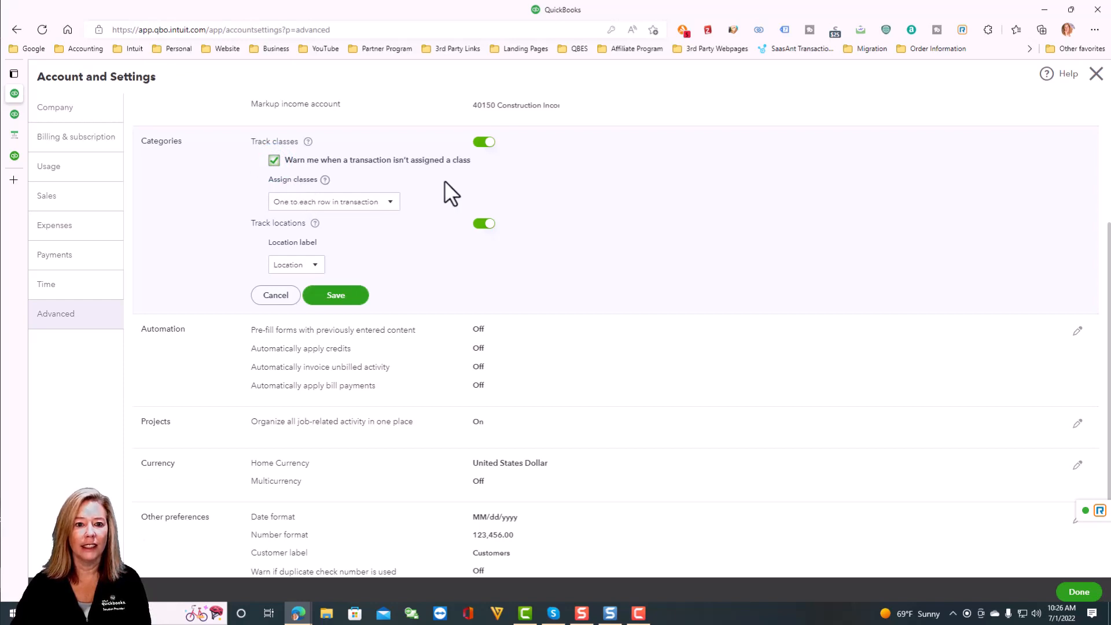
left_click(390, 203)
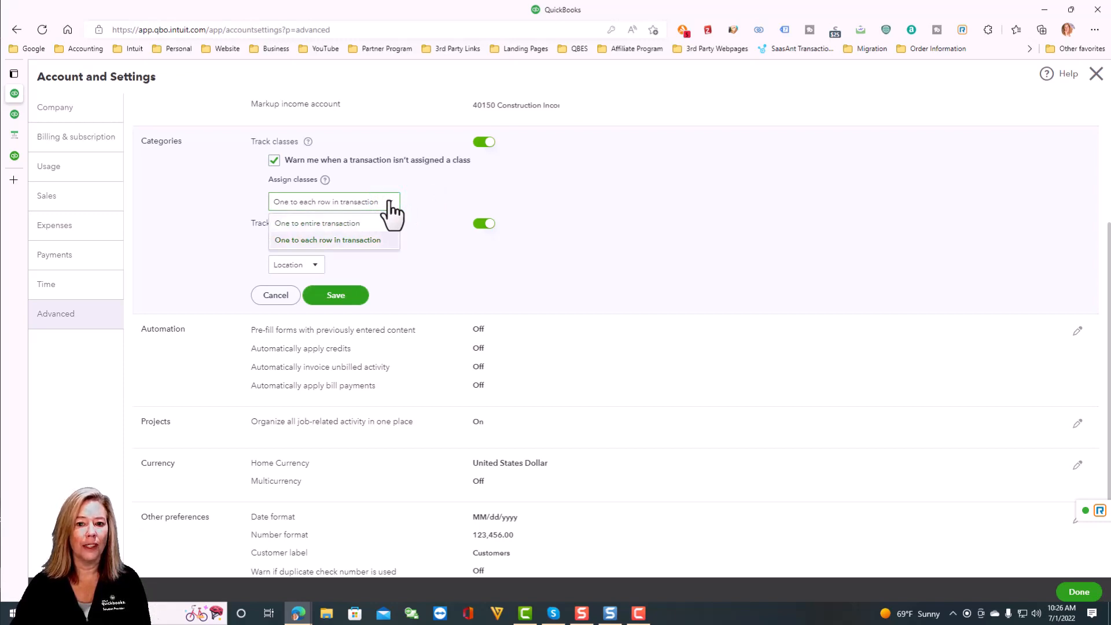
key("Up")
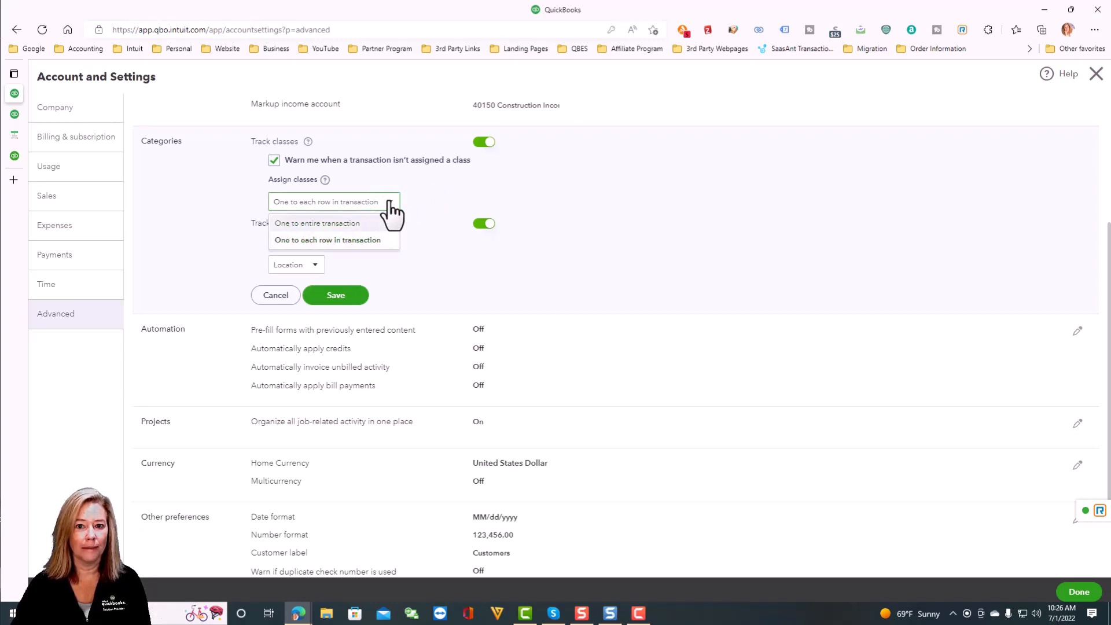
left_click(450, 214)
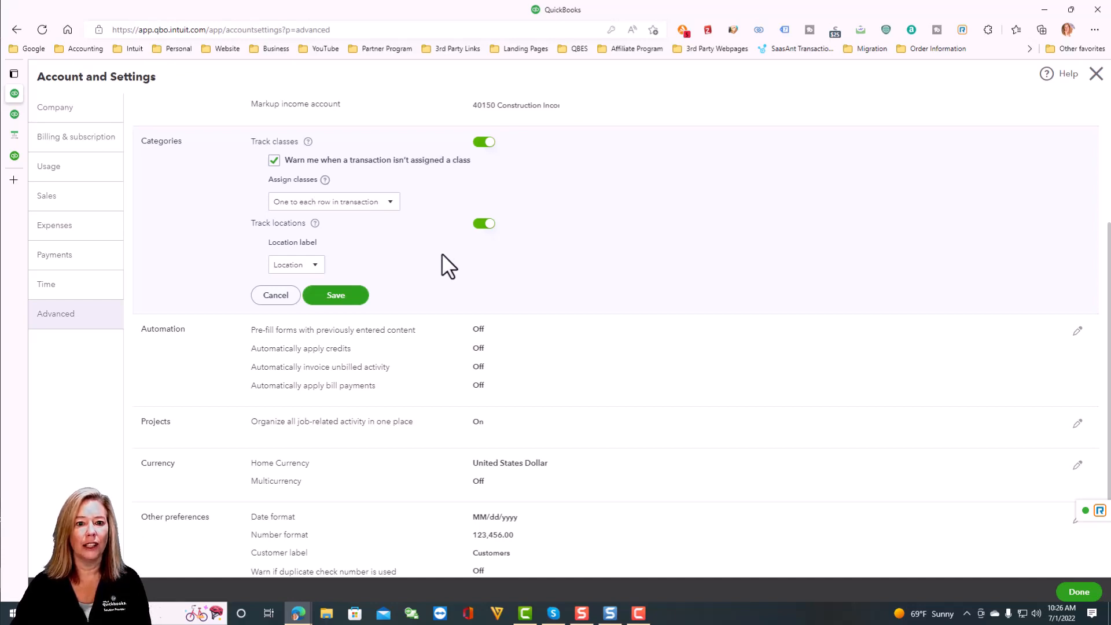
Review the location label choices and close the categories settings without saving.
left_click(311, 267)
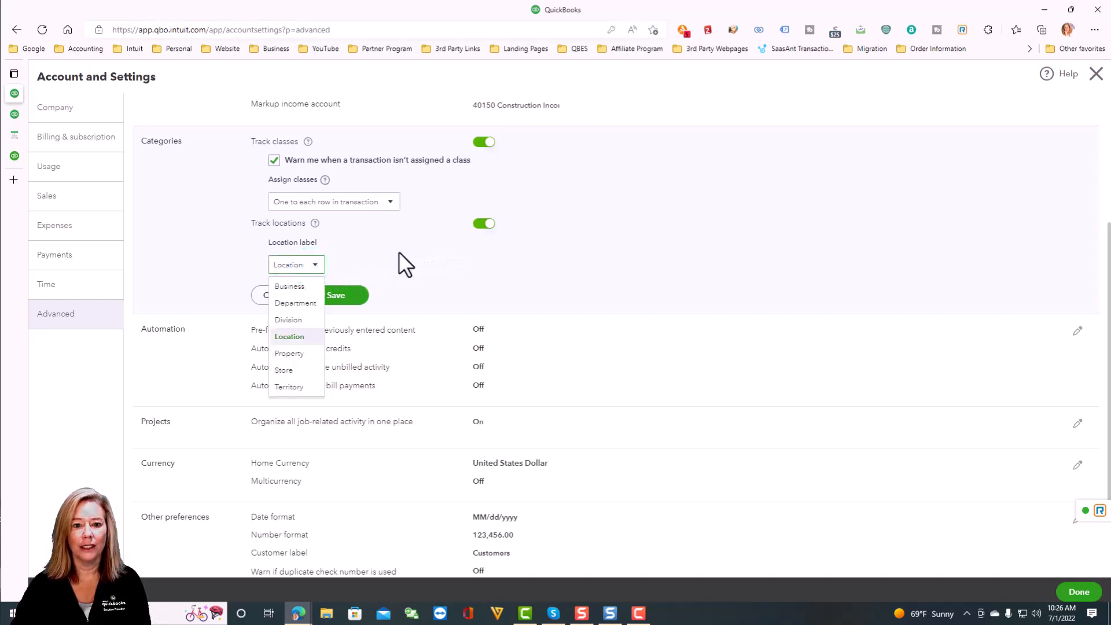
scroll(399, 252, "down", 1)
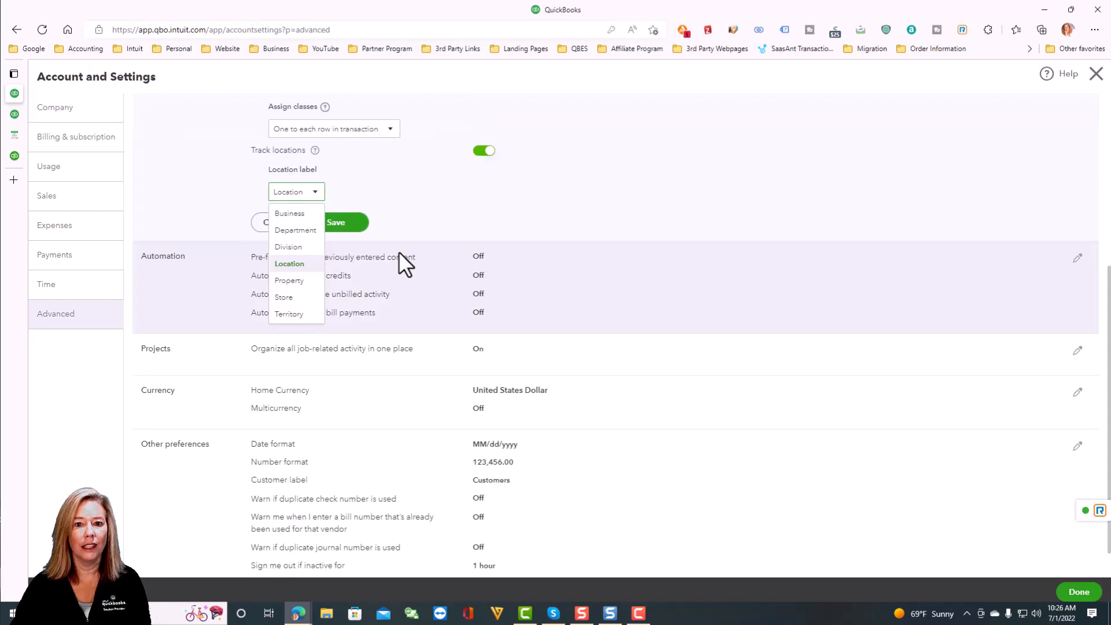
left_click(394, 188)
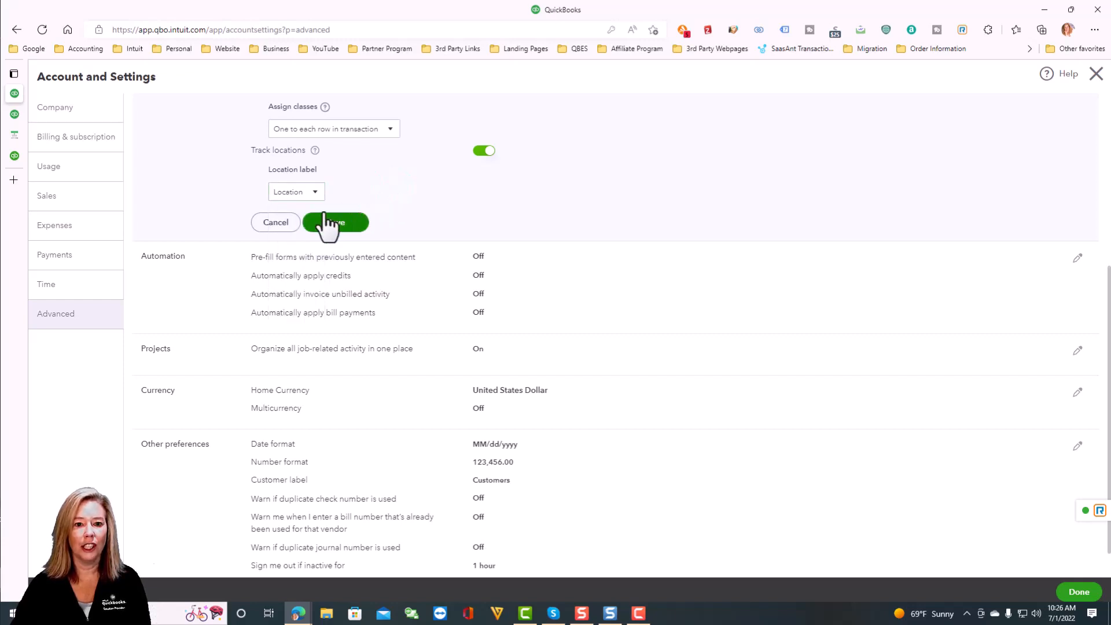
left_click(288, 226)
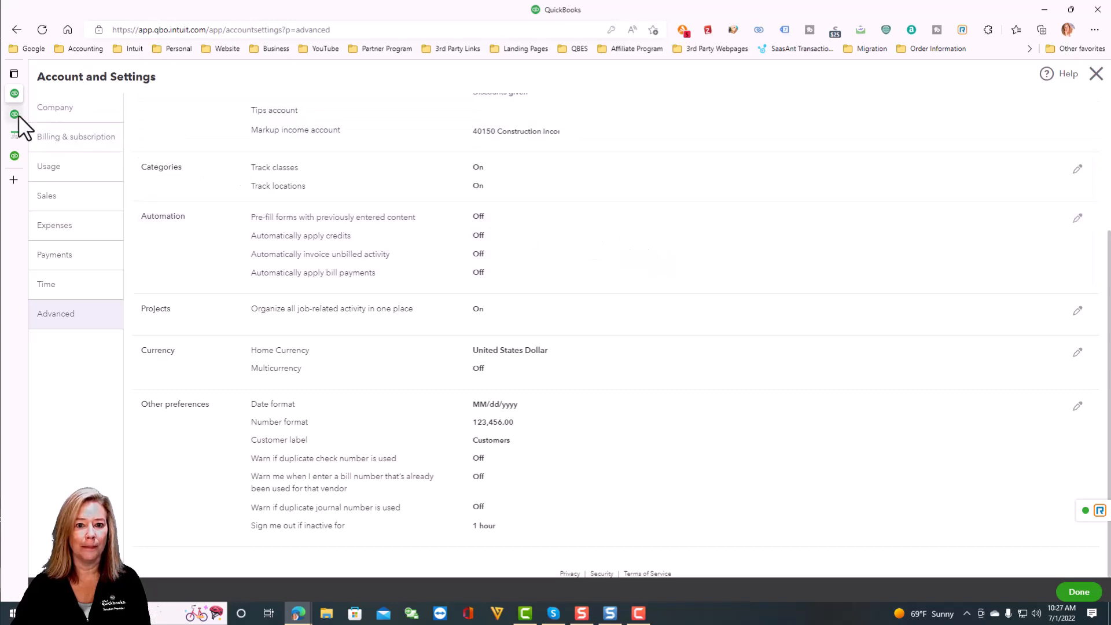
Locate the location field and the class column on the open invoice form, then return to the advanced account settings.
left_click(16, 113)
scroll(578, 324, "up", 5)
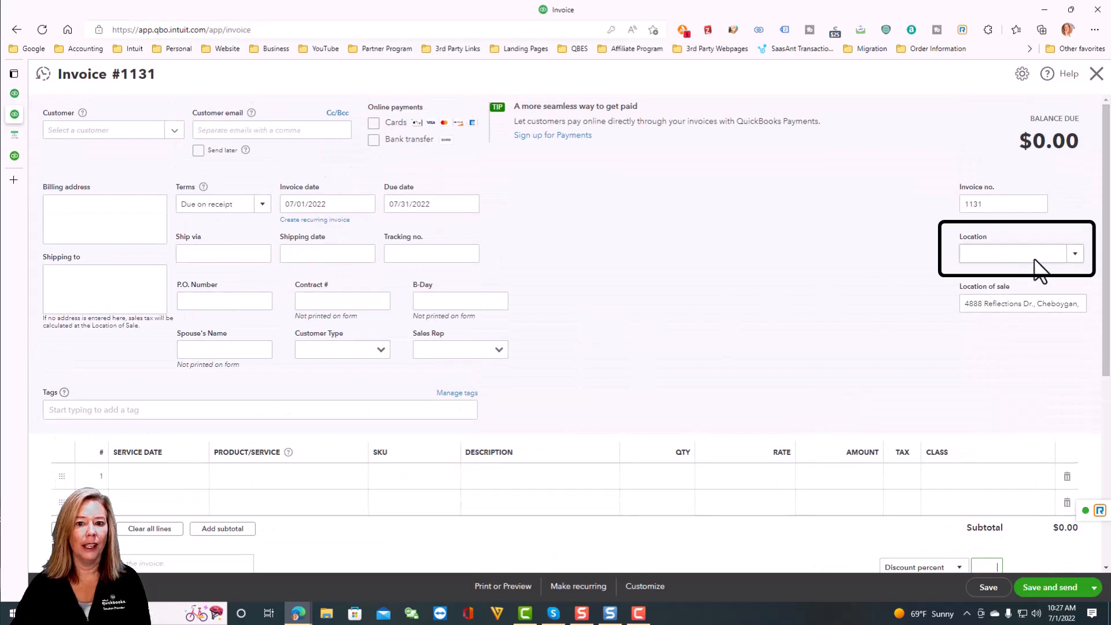
left_click(1077, 254)
left_click(1079, 253)
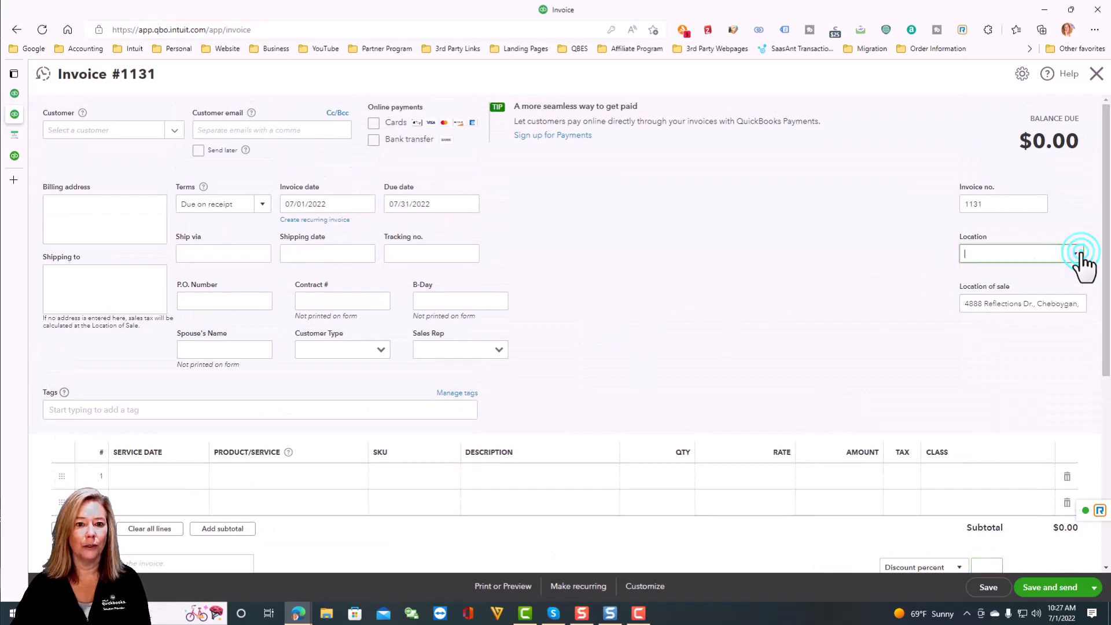
left_click(968, 483)
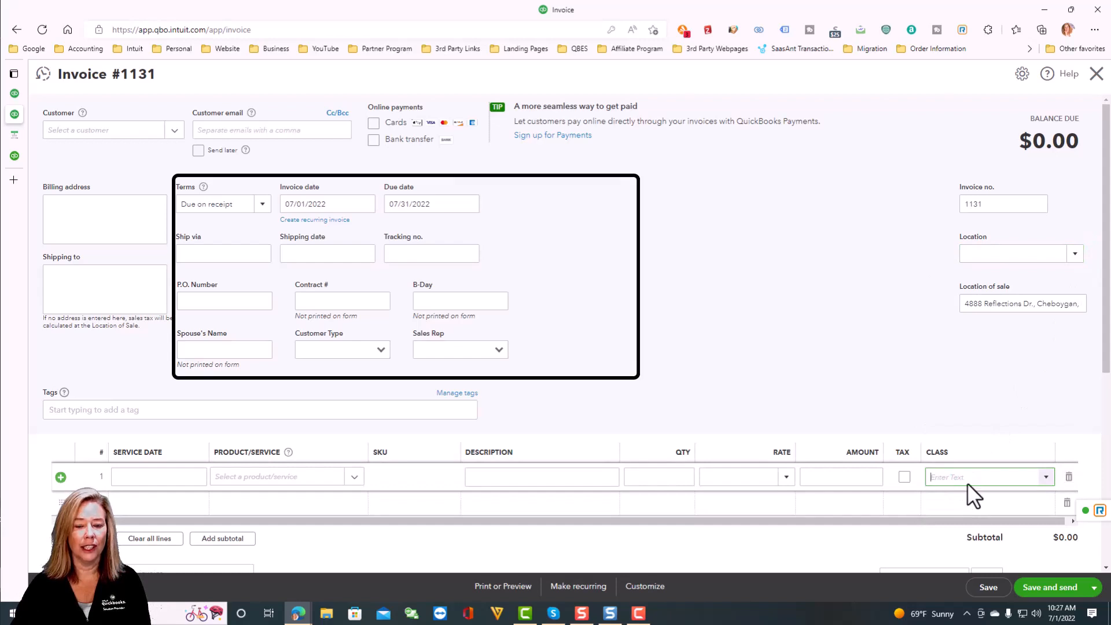
left_click(897, 326)
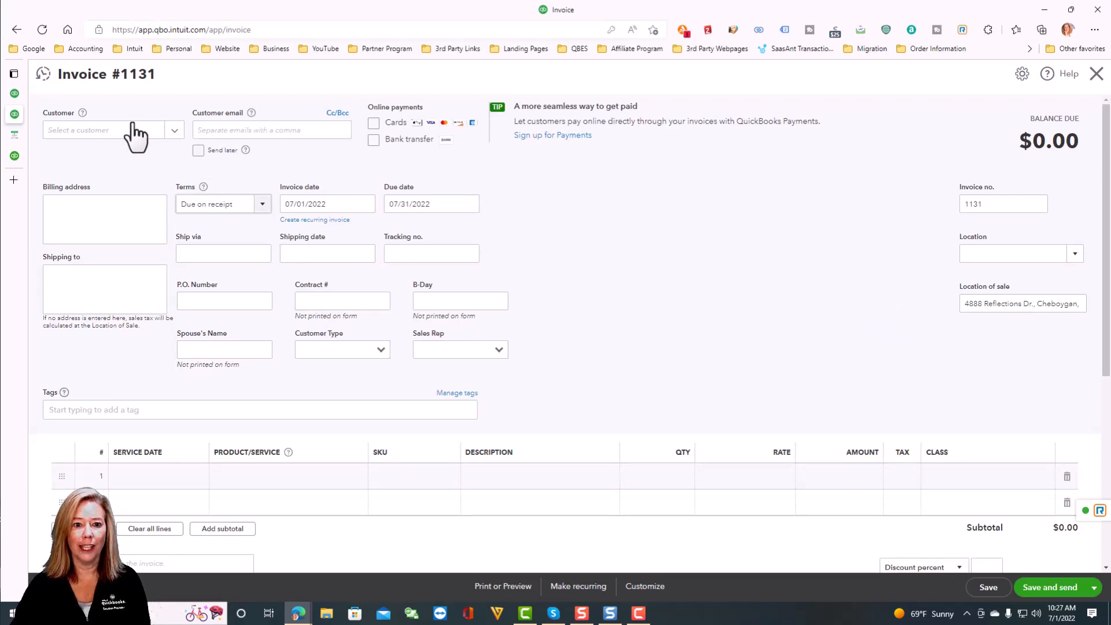
left_click(23, 92)
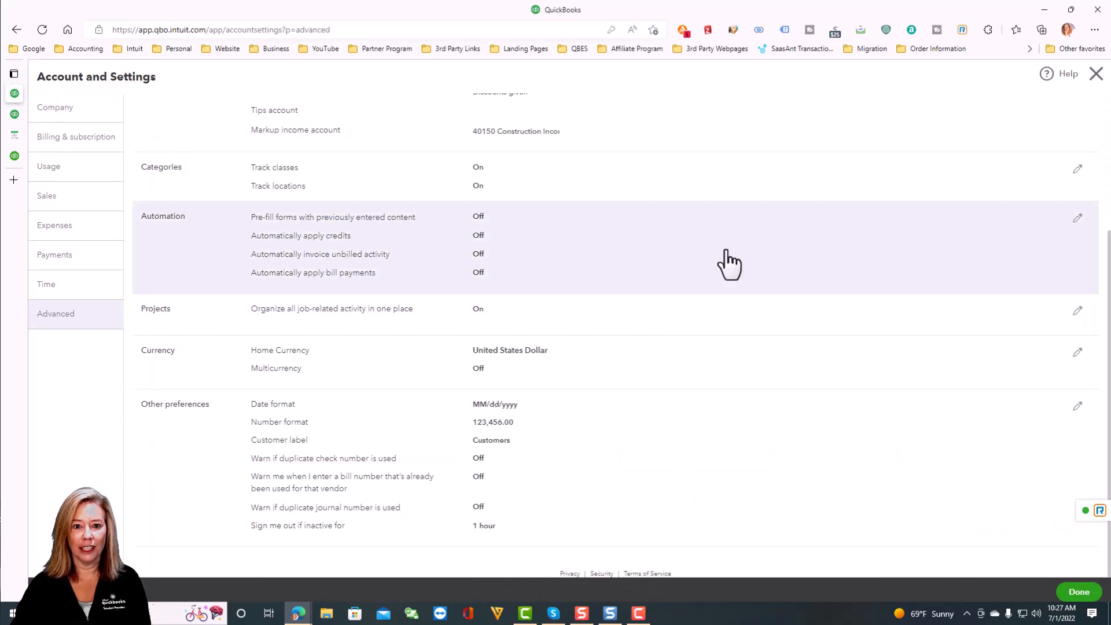
Turn on pre-filling forms with previously entered content and automatically applying bill payments, and save the automation settings.
left_click(728, 260)
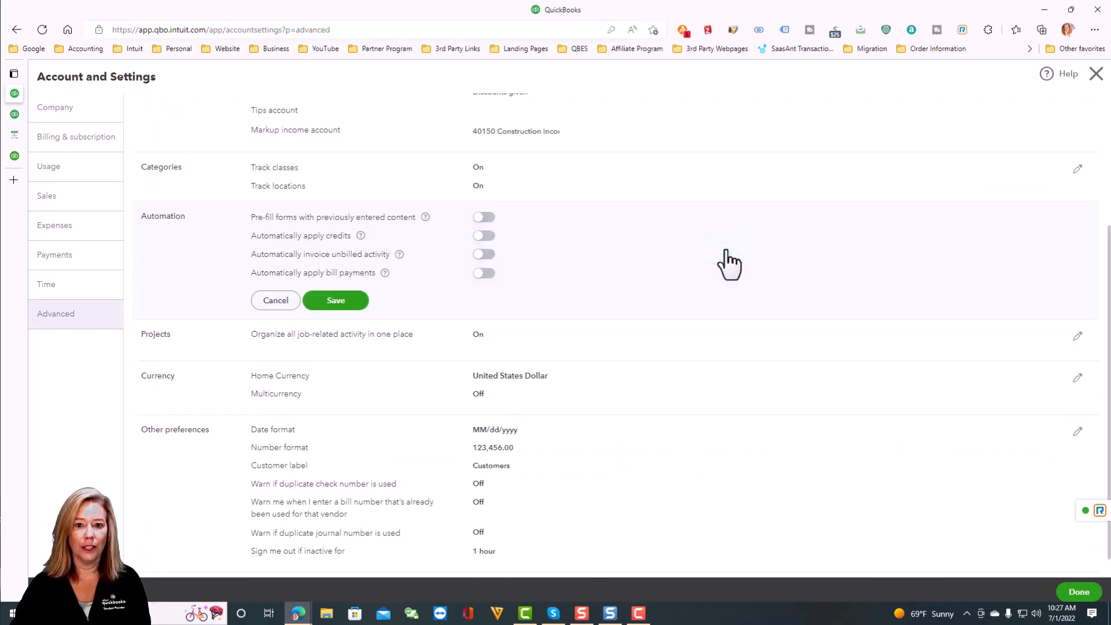
left_click(486, 219)
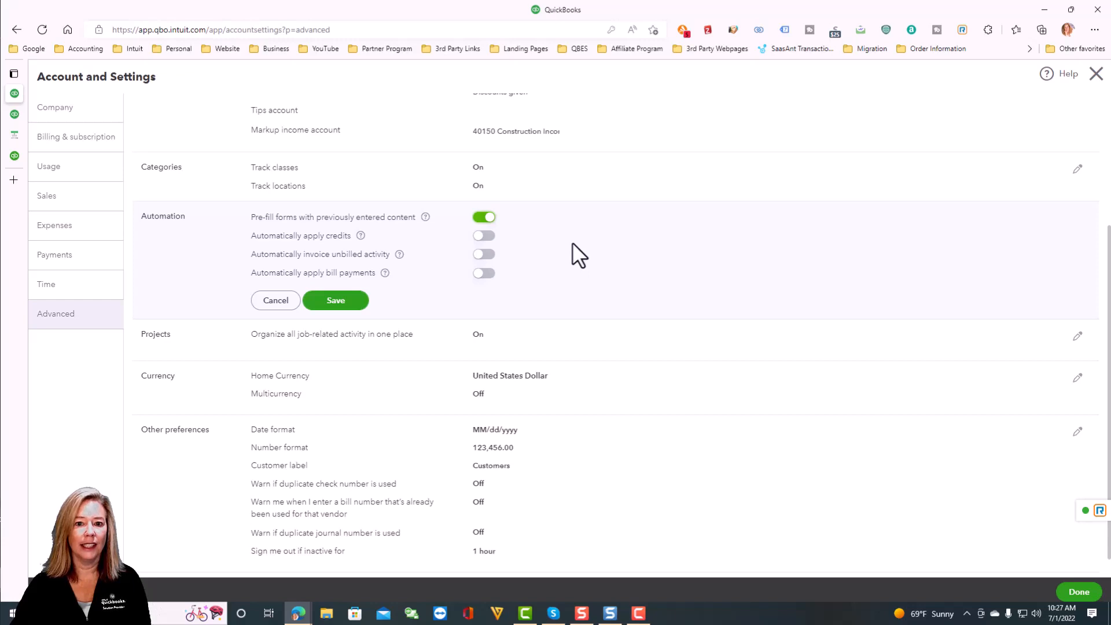
left_click(486, 236)
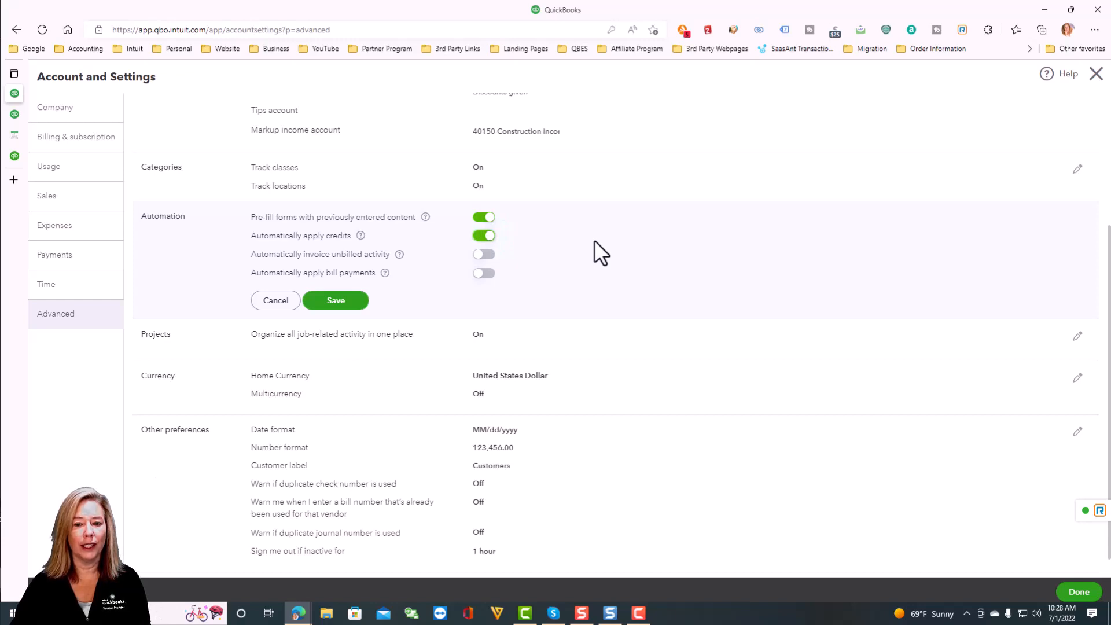
left_click(481, 237)
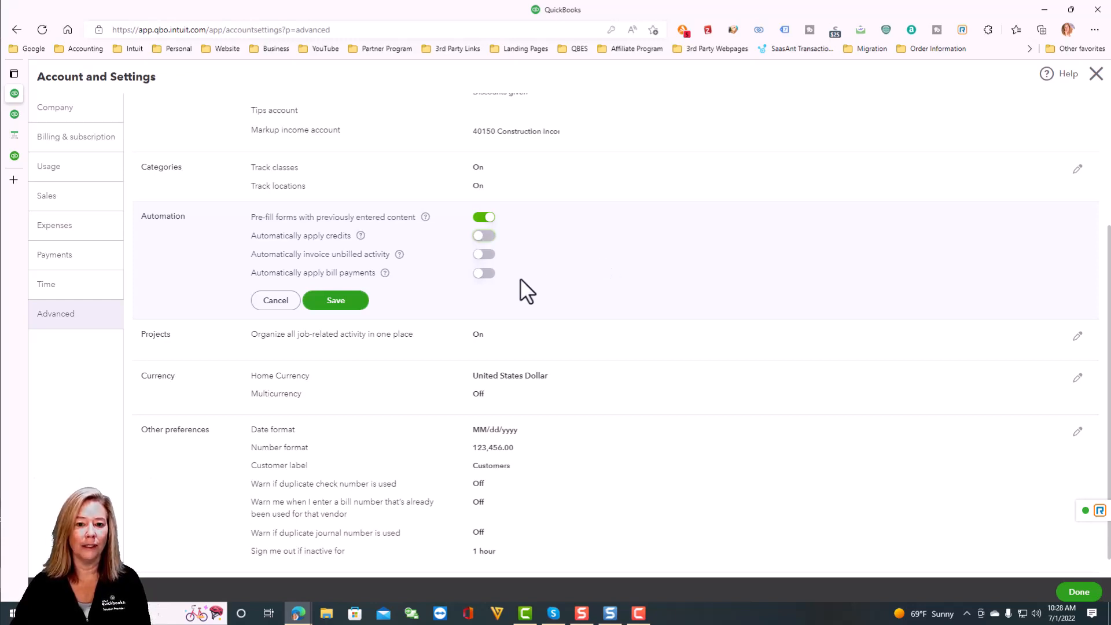
scroll(520, 278, "down", 1)
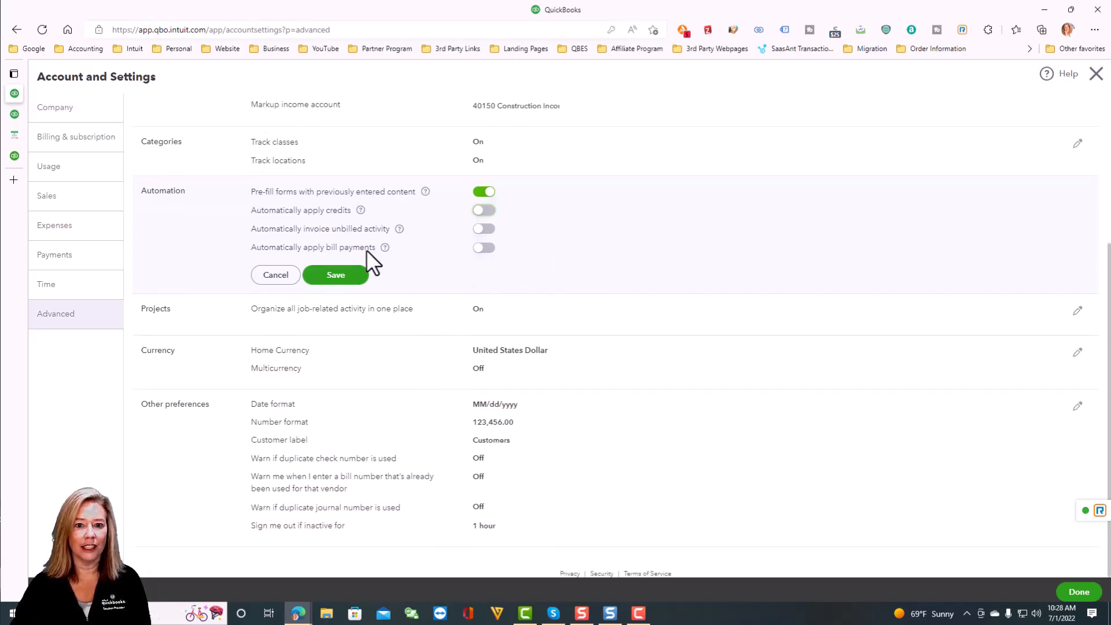
left_click(493, 249)
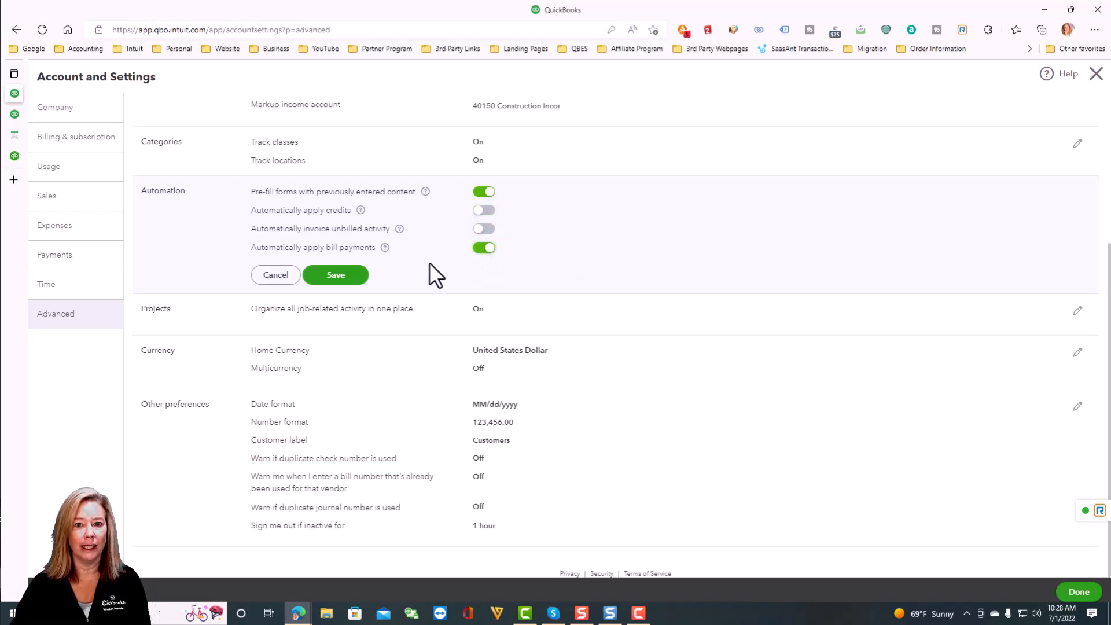
left_click(360, 280)
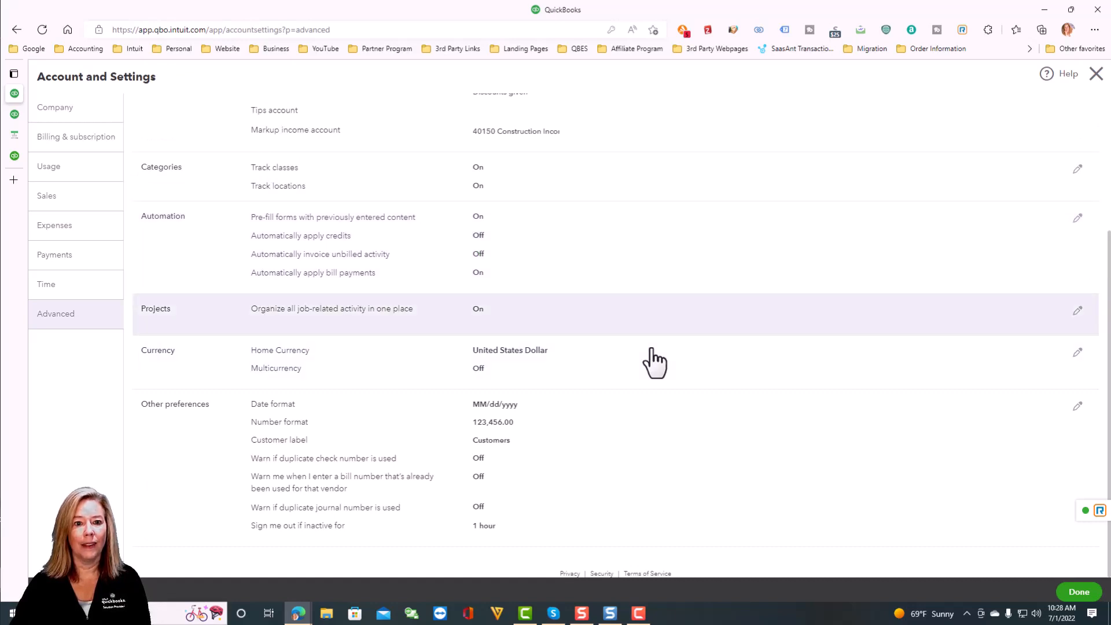
Review the projects setting and look through the available home currencies without changing either.
left_click(634, 313)
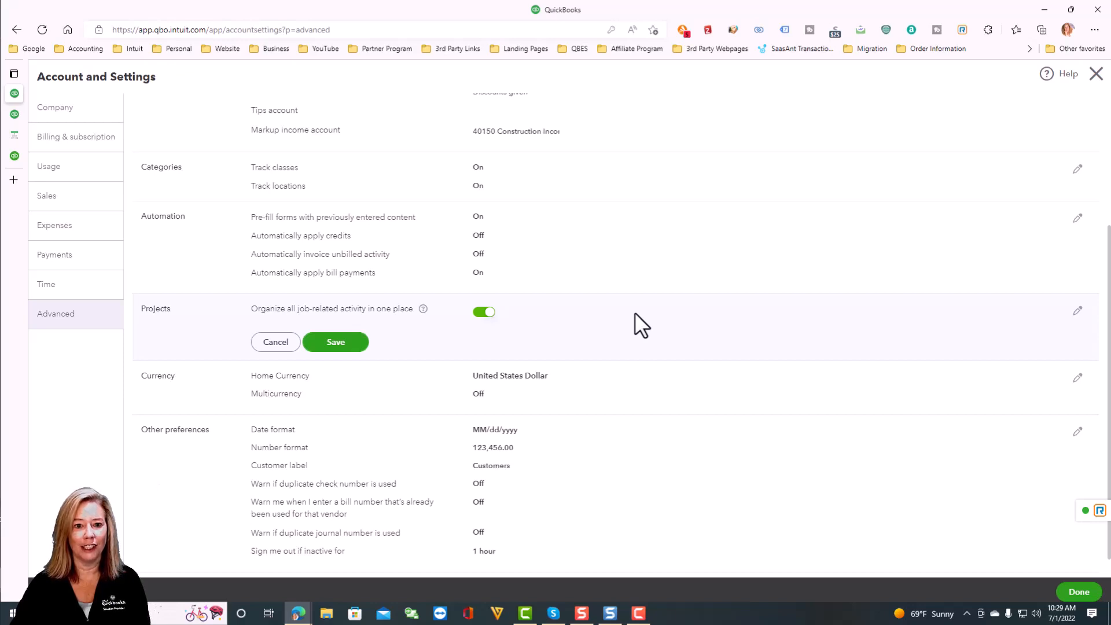
left_click(640, 391)
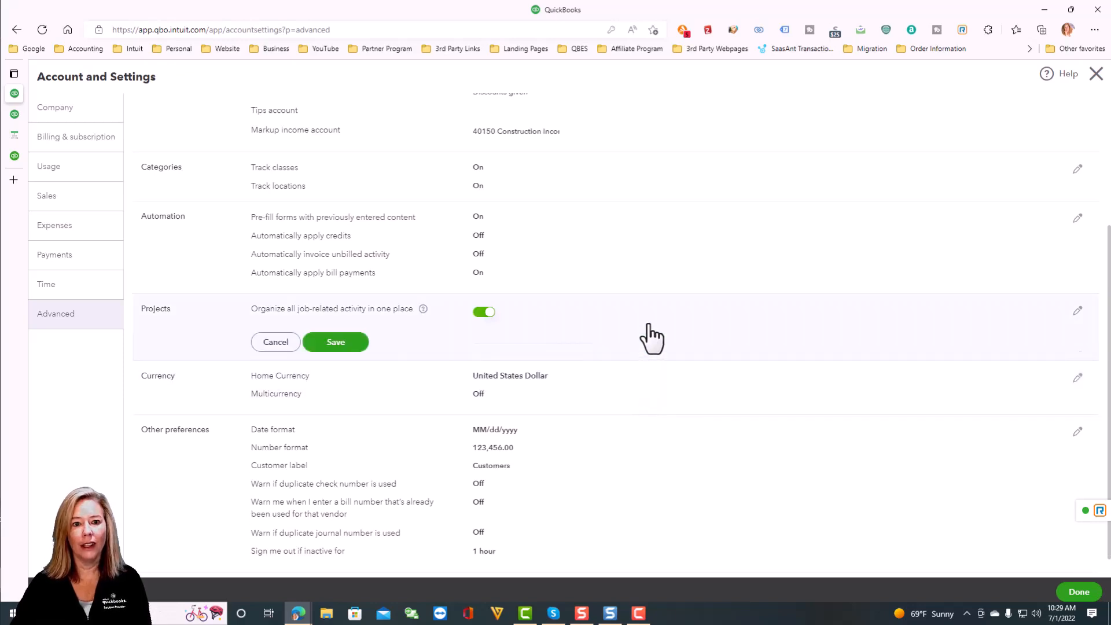
left_click(663, 381)
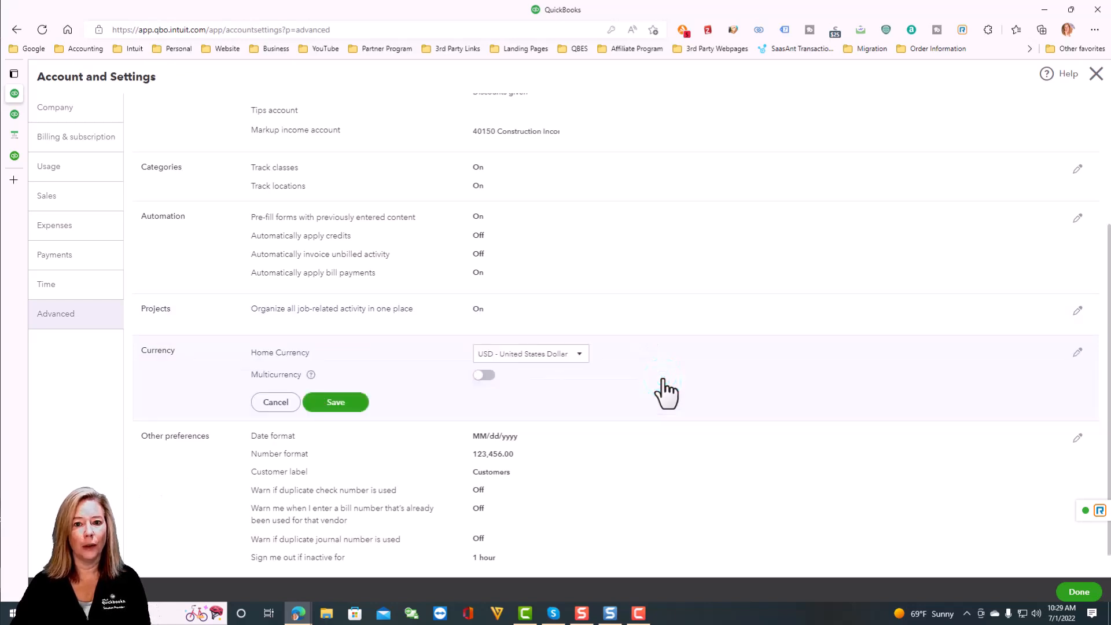
left_click(578, 356)
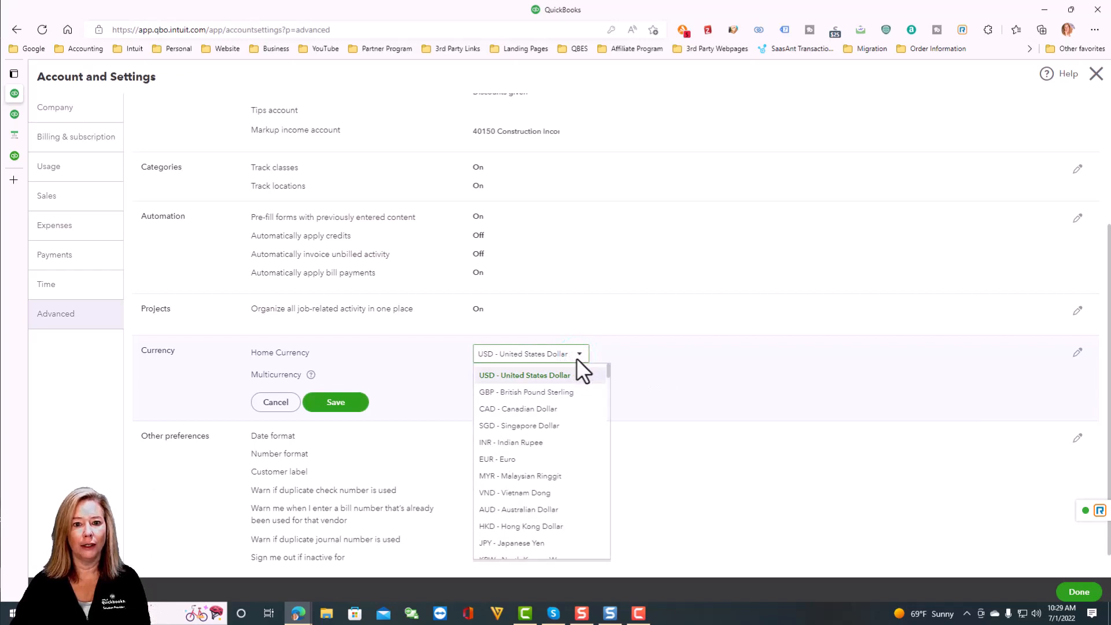
scroll(565, 446, "down", 5)
scroll(567, 447, "down", 10)
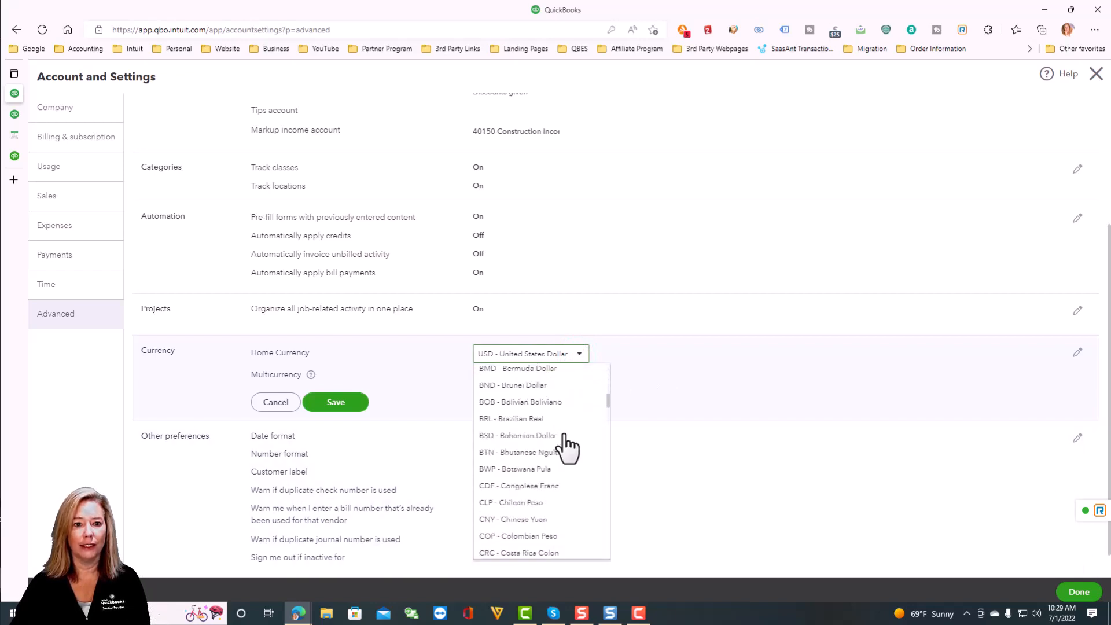
scroll(567, 446, "down", 10)
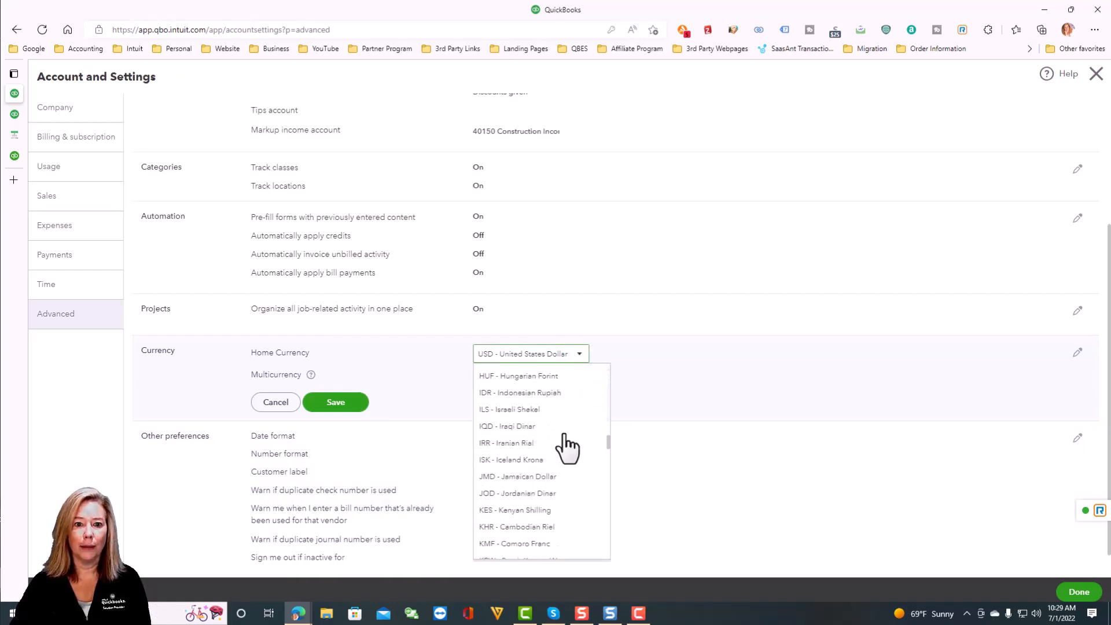
left_click(751, 374)
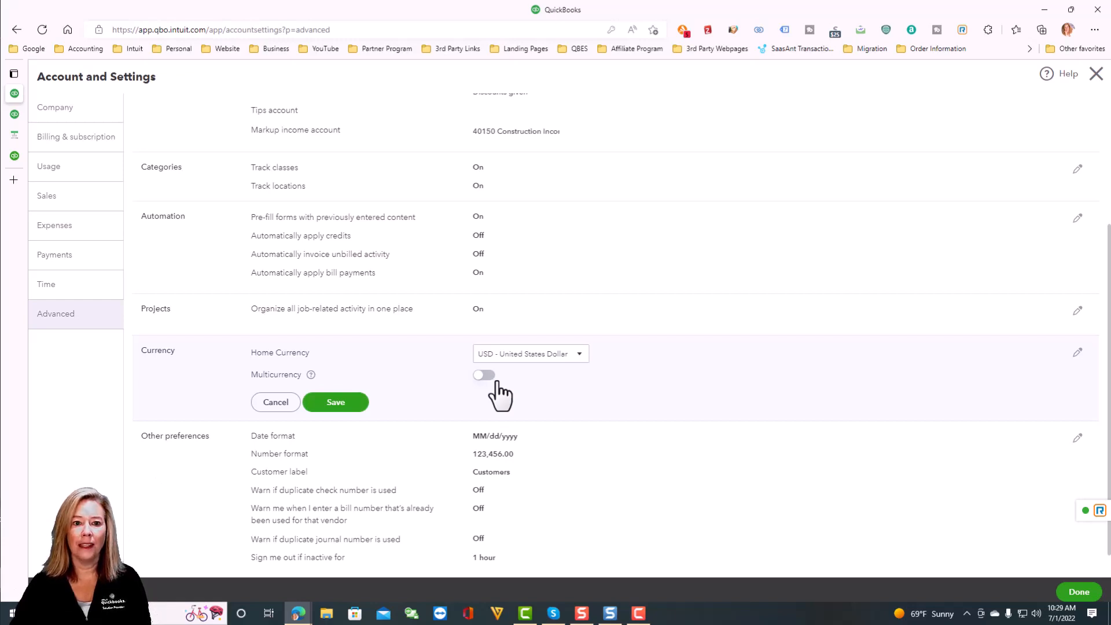
Open the other preferences for editing and look through the available date formats and number formats.
left_click(625, 515)
scroll(627, 502, "down", 1)
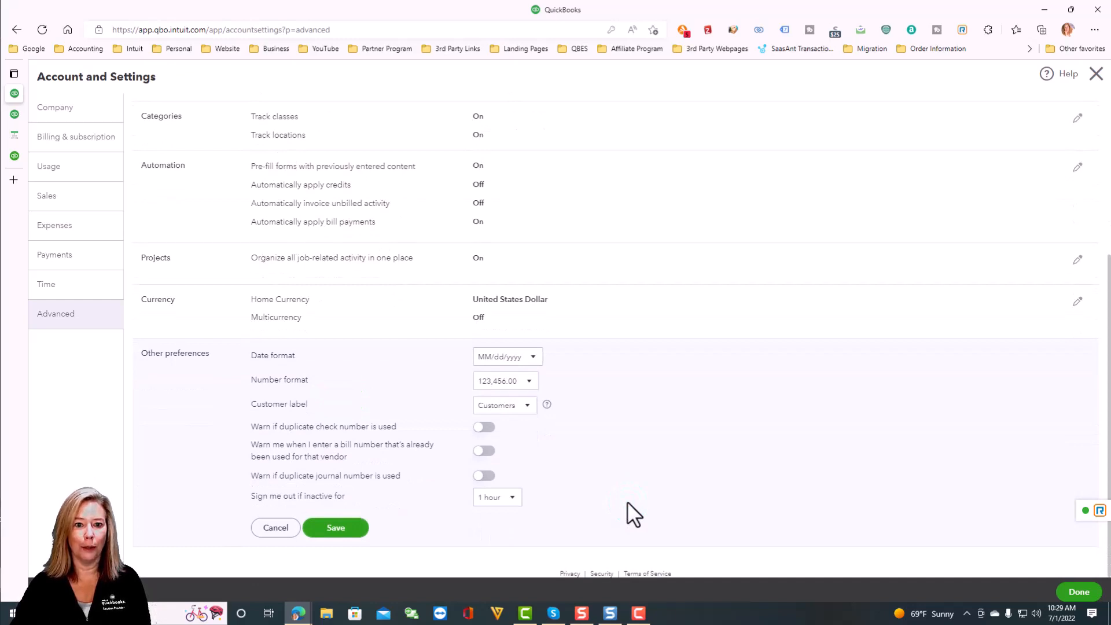
left_click(533, 359)
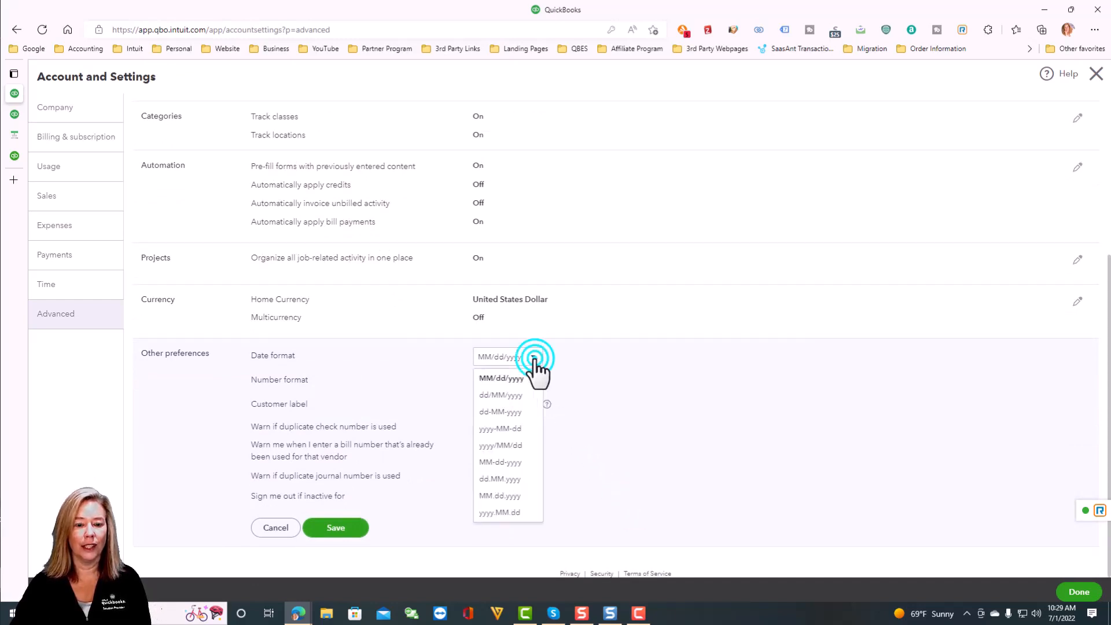
left_click(535, 373)
left_click(531, 382)
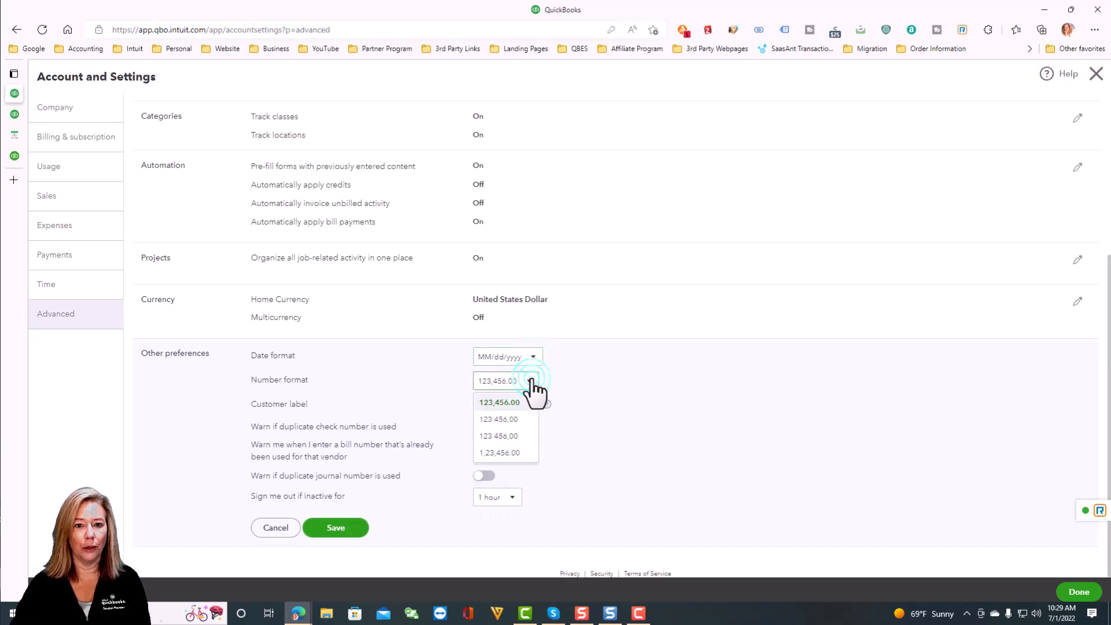
left_click(531, 383)
Look through the customer label choices, trying Donors and restoring Customers as the label.
left_click(526, 405)
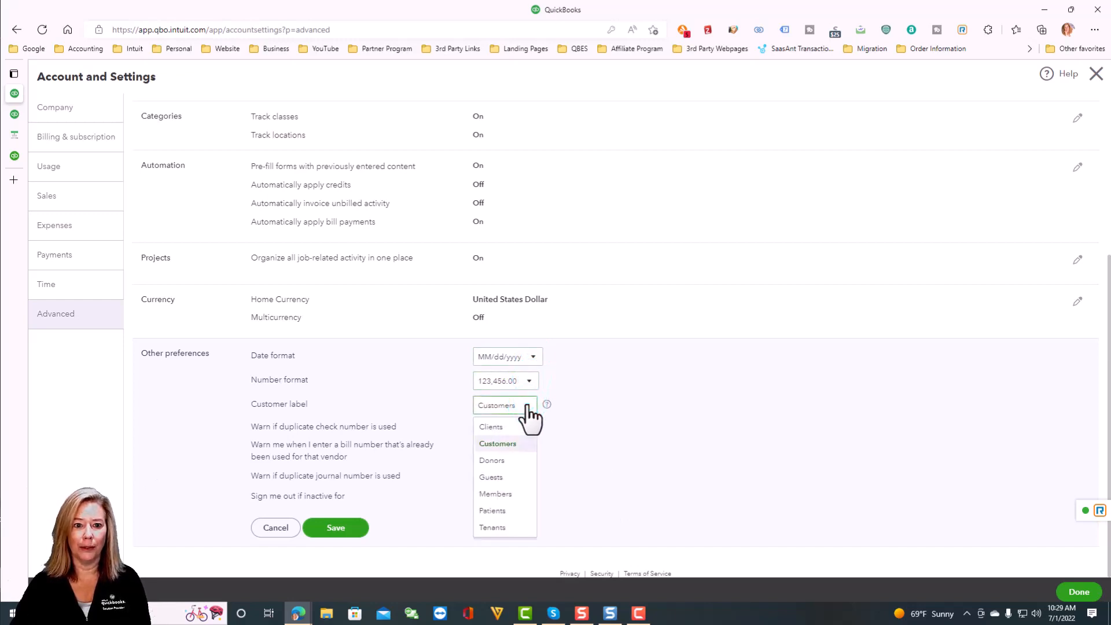
left_click(527, 406)
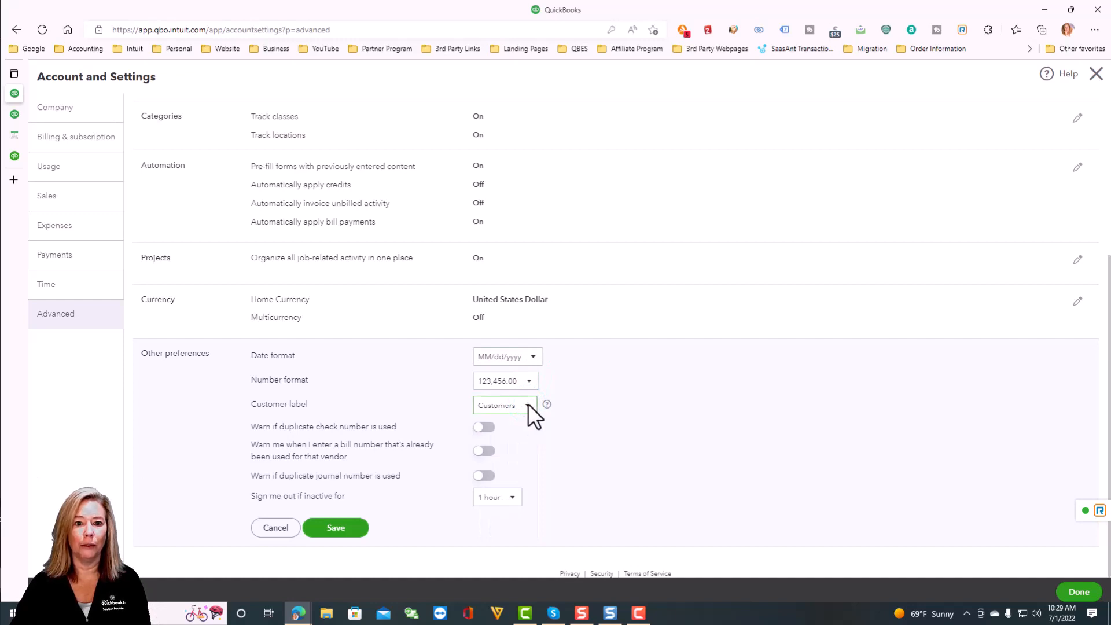
left_click(529, 406)
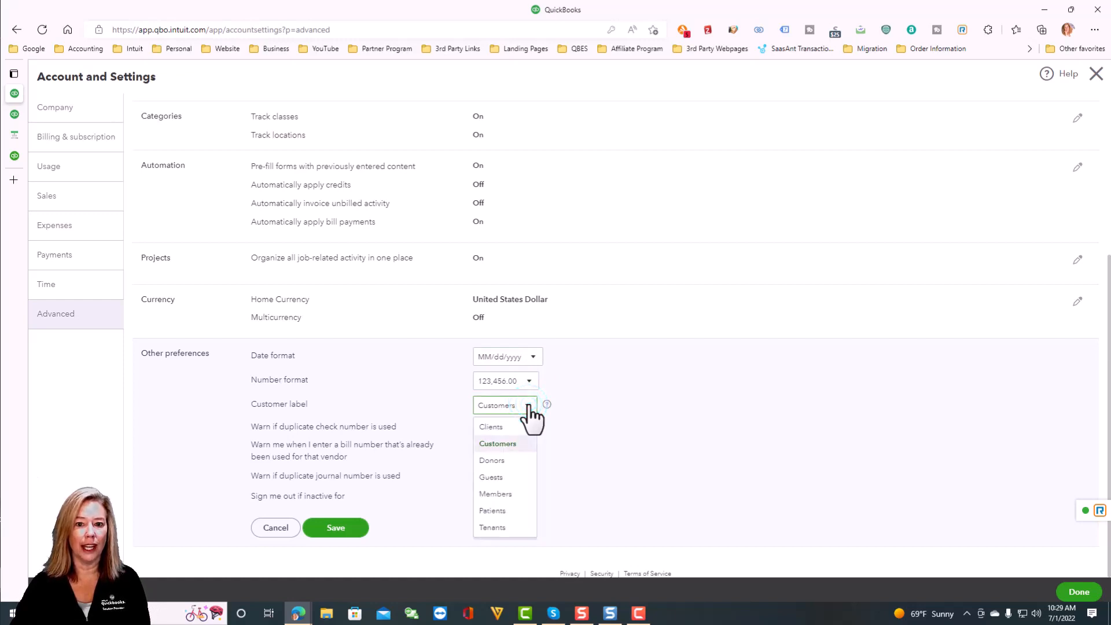
left_click(513, 460)
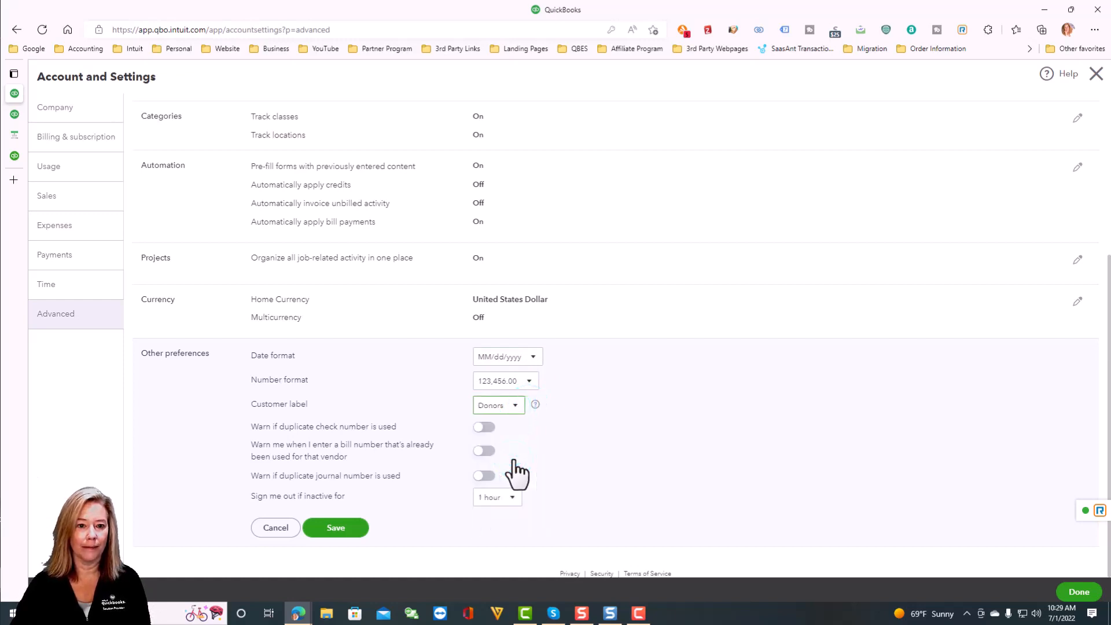
left_click(509, 405)
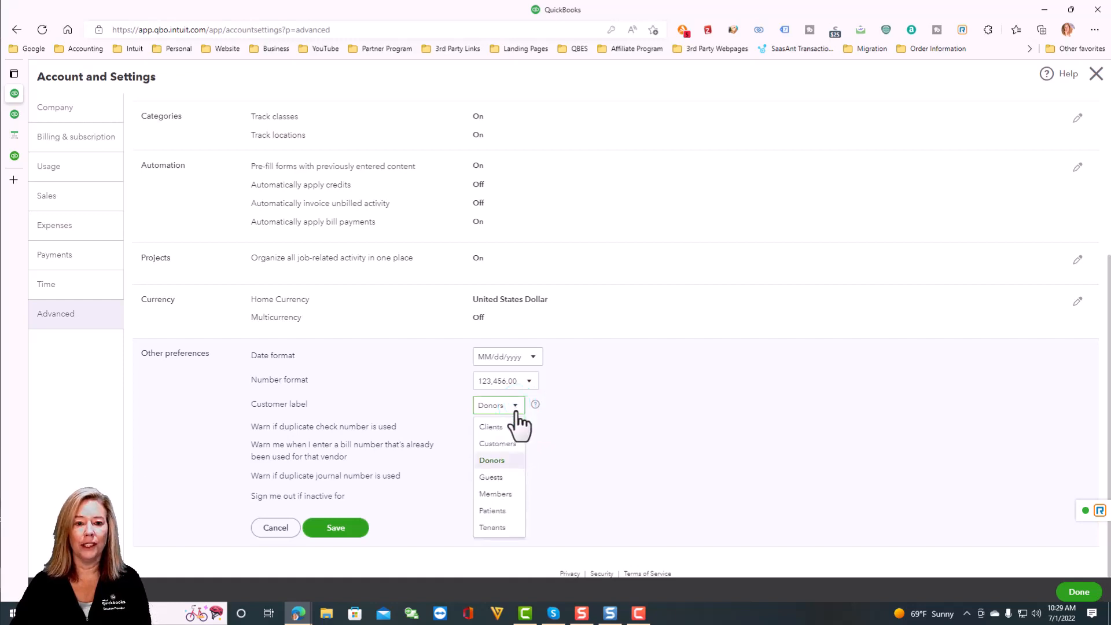
left_click(512, 440)
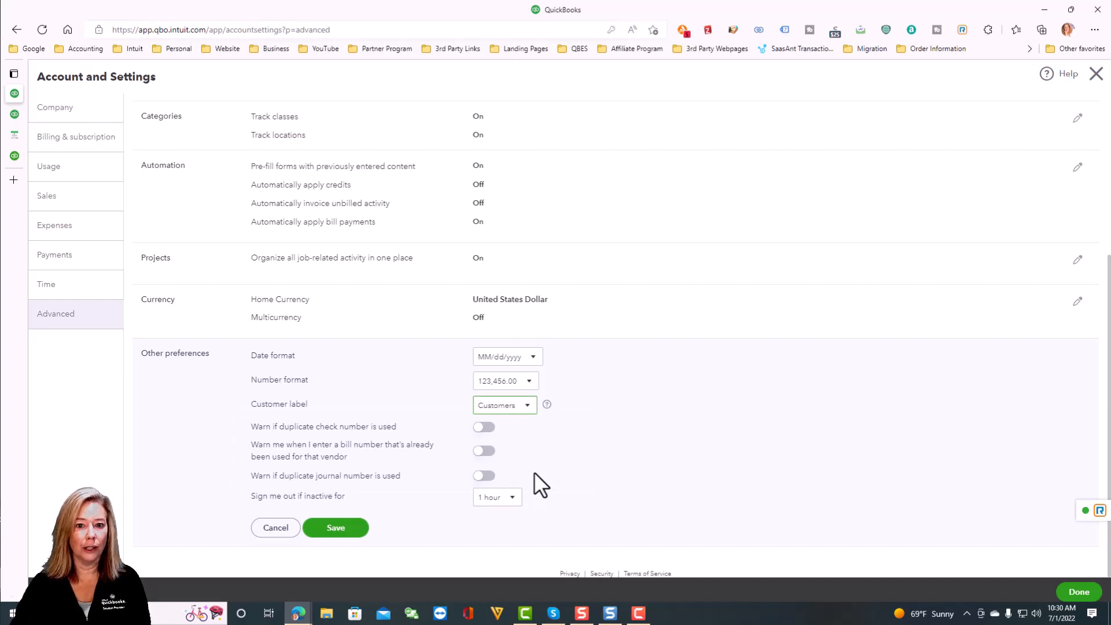
Turn on the duplicate check, vendor bill and journal number warnings, check the inactivity sign-out choices, and save the other preferences.
left_click(489, 426)
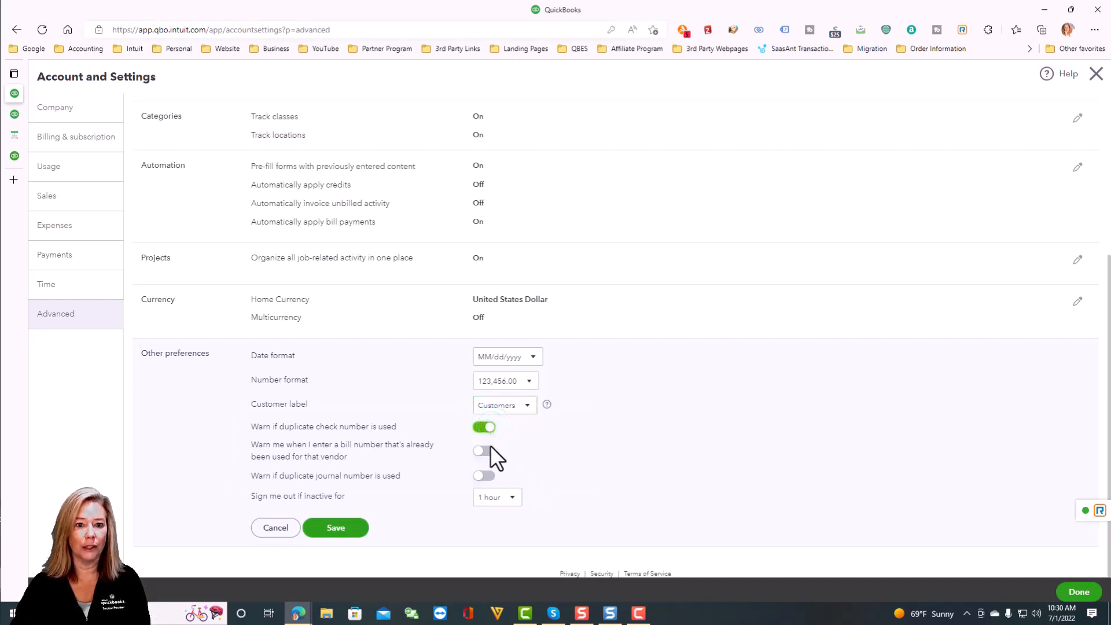
left_click(486, 451)
left_click(486, 476)
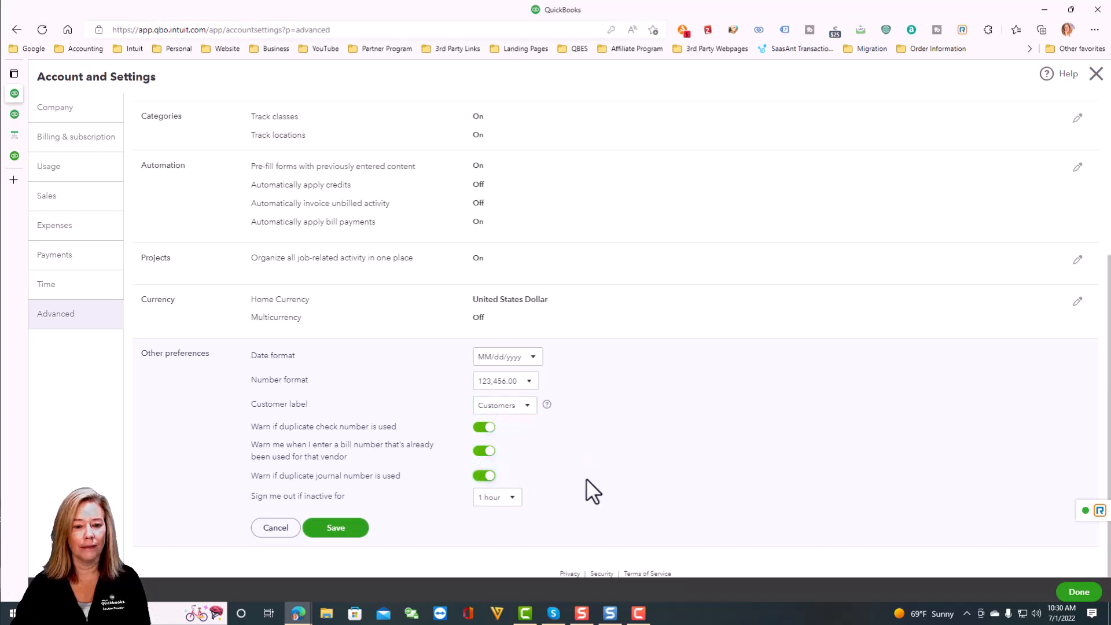
left_click(512, 499)
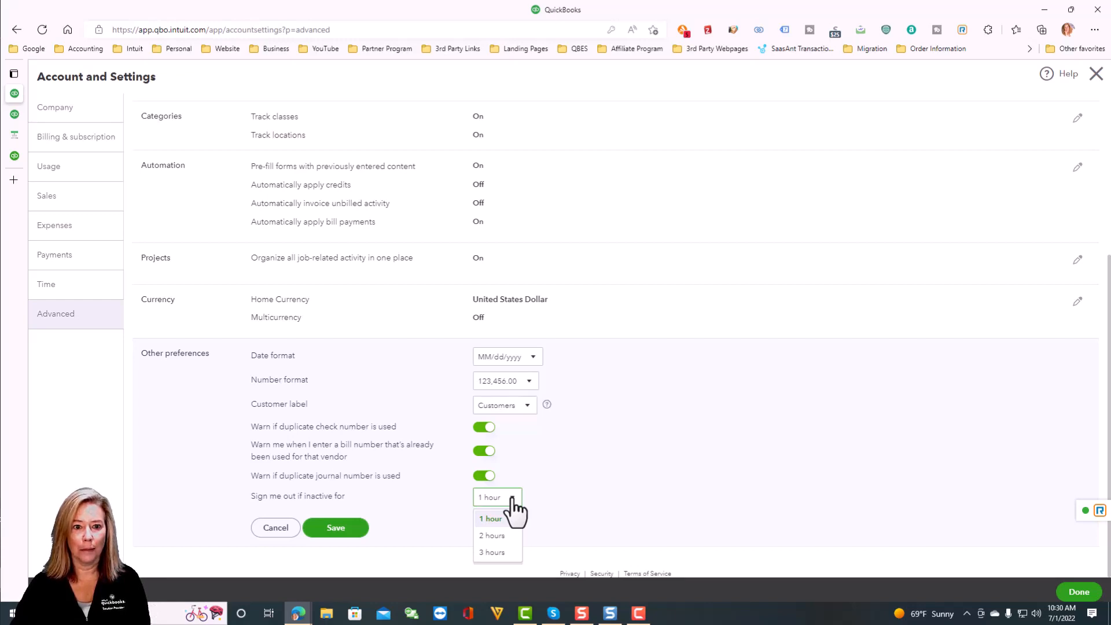
left_click(513, 502)
left_click(316, 525)
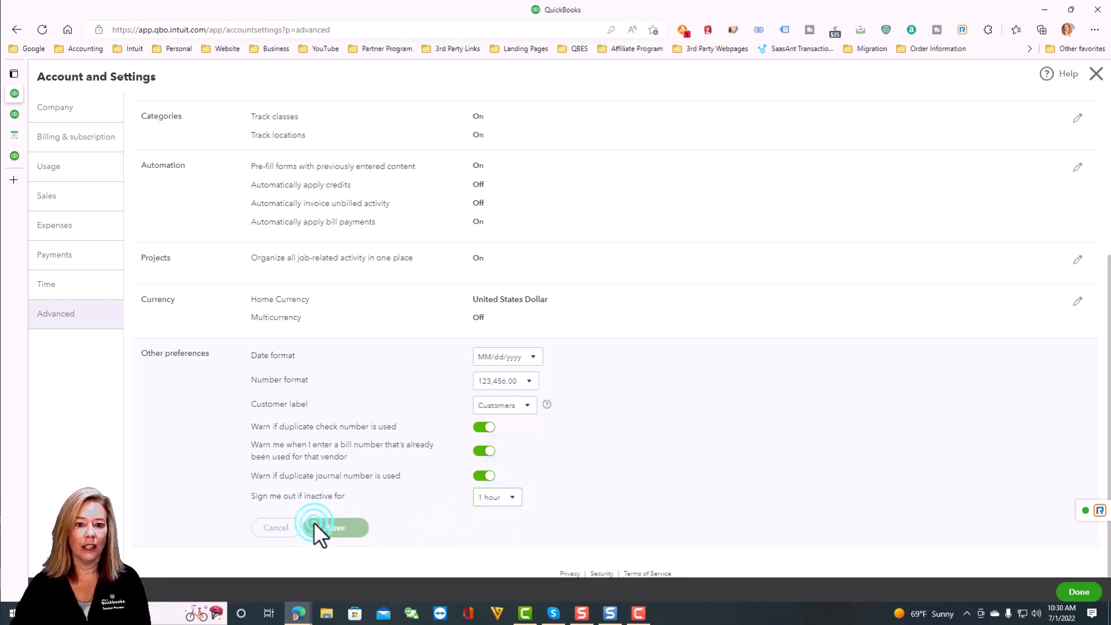